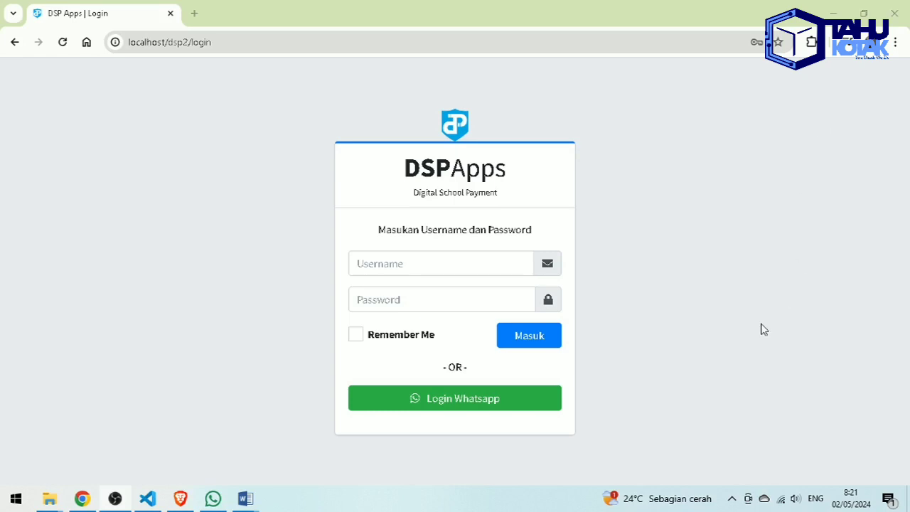
- Request a WhatsApp login code for the registered phone number
{"action": "left_click", "coordinate": [497, 405]}
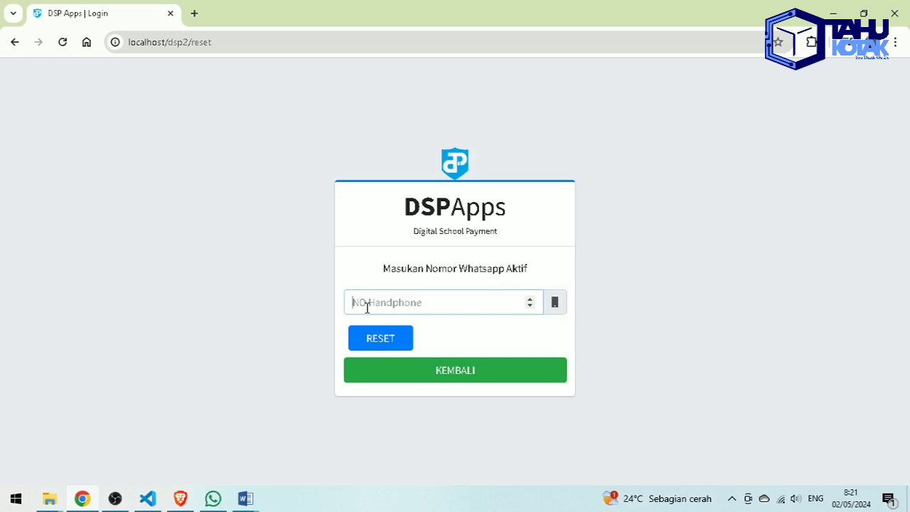
{"action": "left_click", "coordinate": [366, 307]}
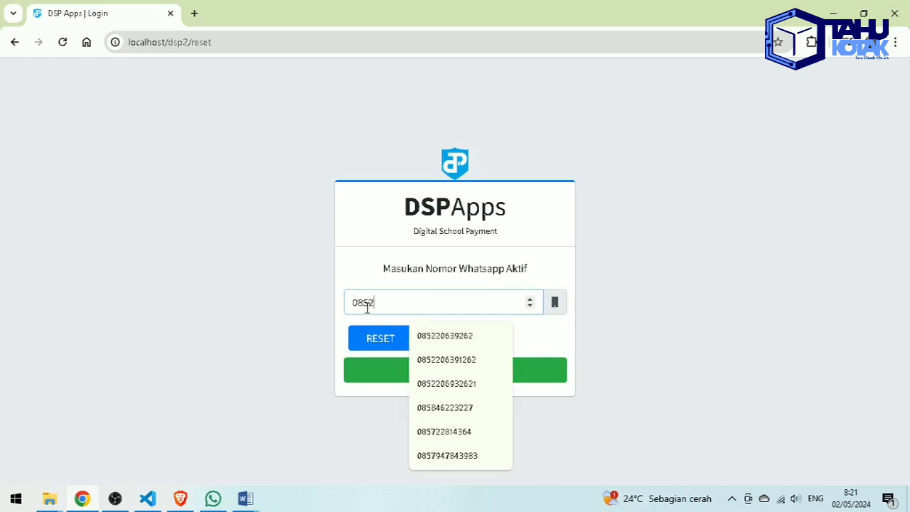
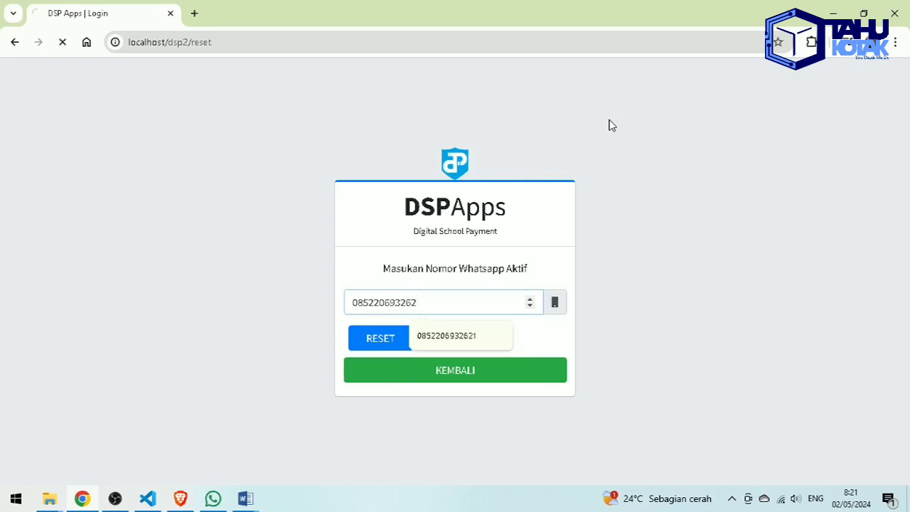
{"action": "key", "text": "Return"}
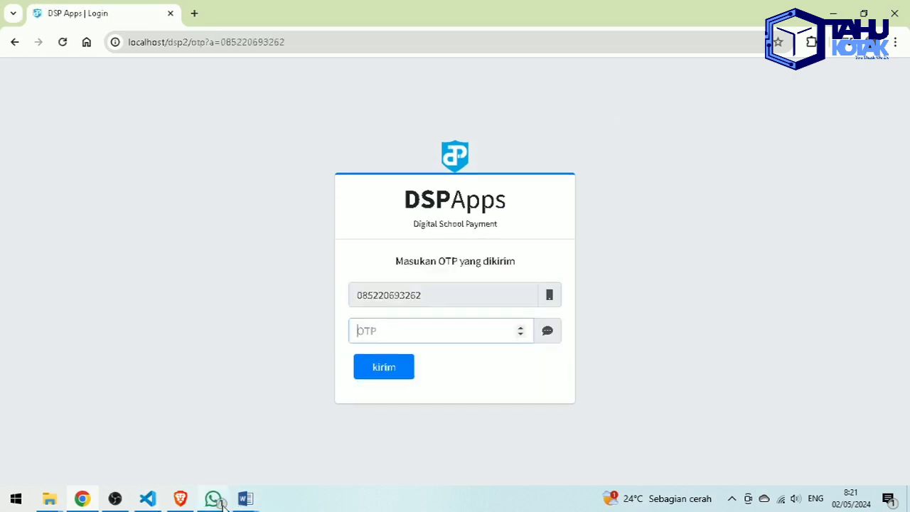
- Copy the newest login code from the WhatsApp chat into the OTP field
{"action": "mouse_move", "coordinate": [219, 503]}
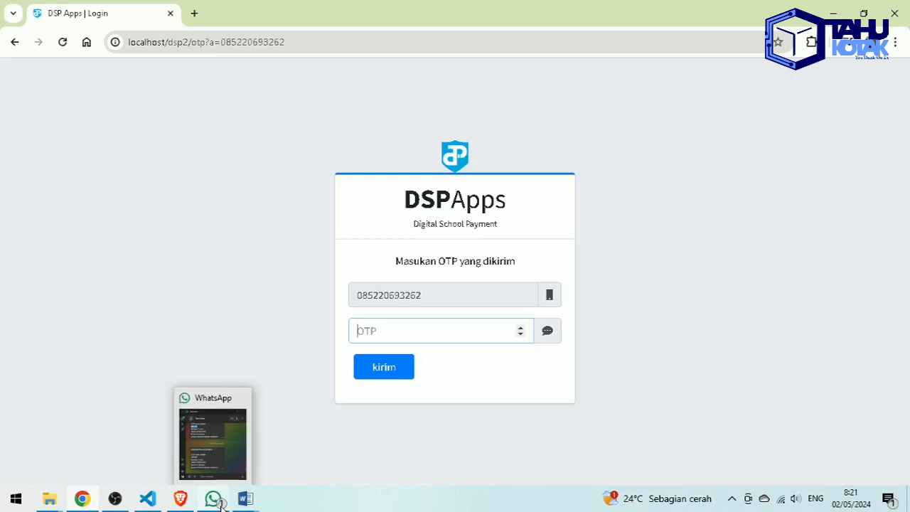
{"action": "left_click", "coordinate": [220, 502]}
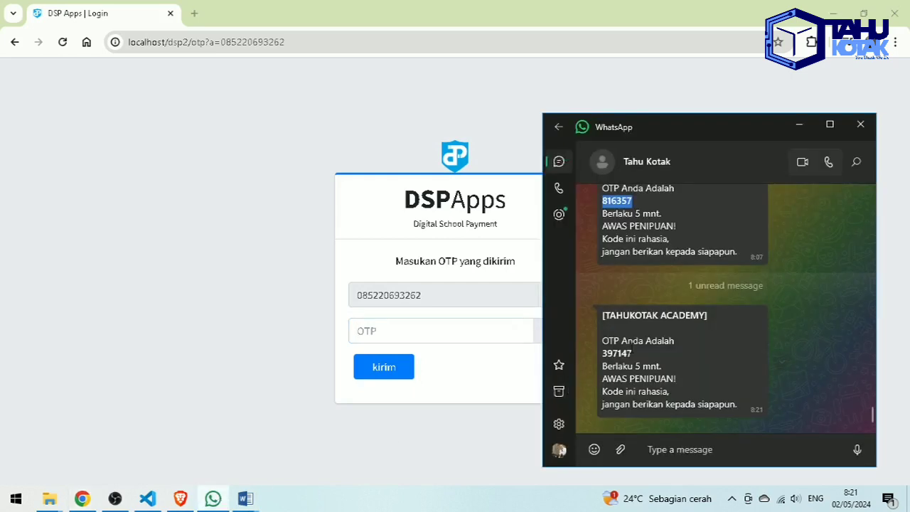
{"action": "double_click", "coordinate": [618, 353]}
{"action": "key", "text": "ctrl+c"}
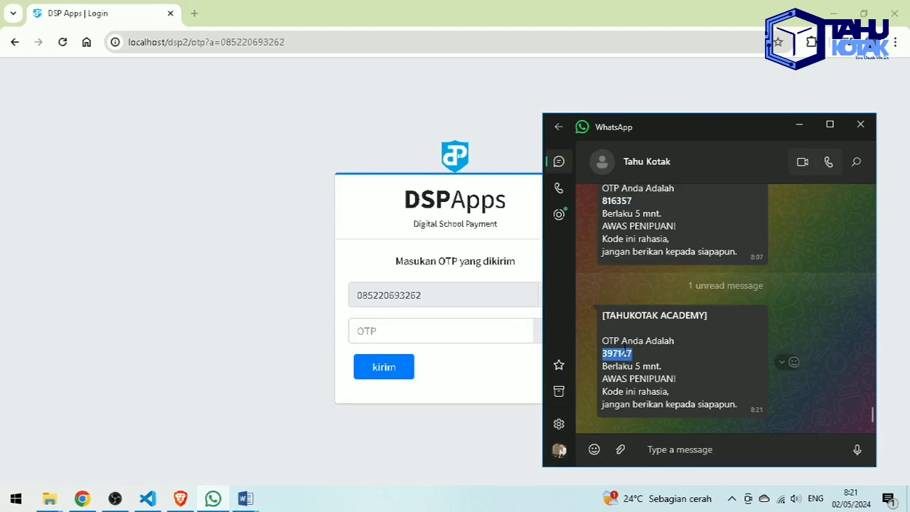
{"action": "left_click", "coordinate": [414, 329]}
{"action": "key", "text": "ctrl+v"}
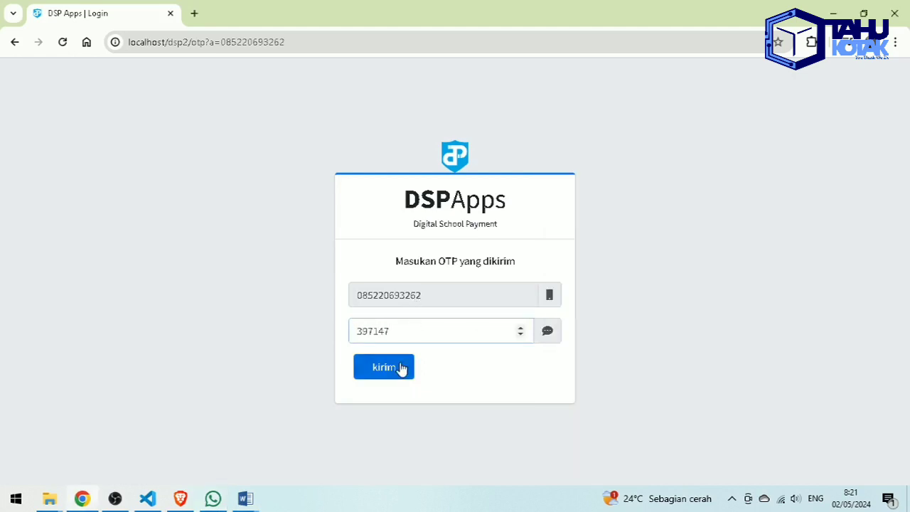
- Submit the OTP with kirim to sign in and load the school dashboard
{"action": "left_click", "coordinate": [400, 367]}
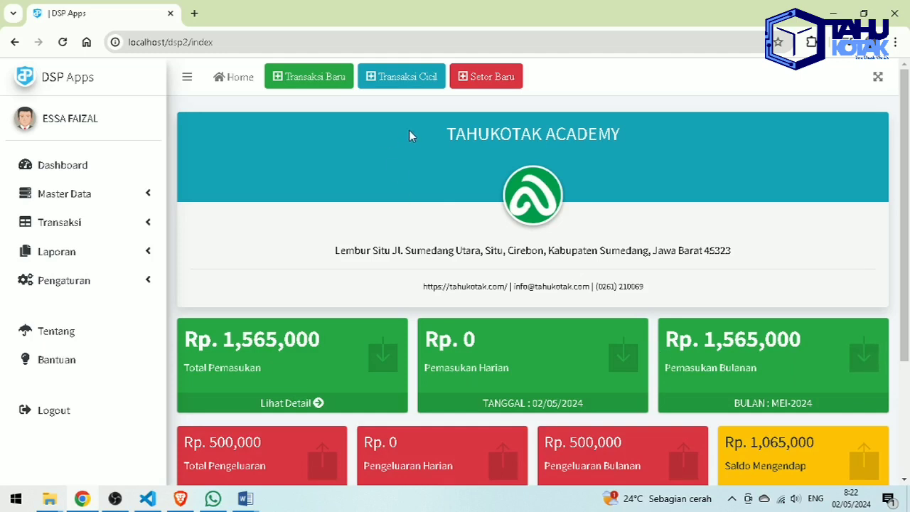
{"action": "left_click_drag", "start_coordinate": [448, 135], "coordinate": [622, 147]}
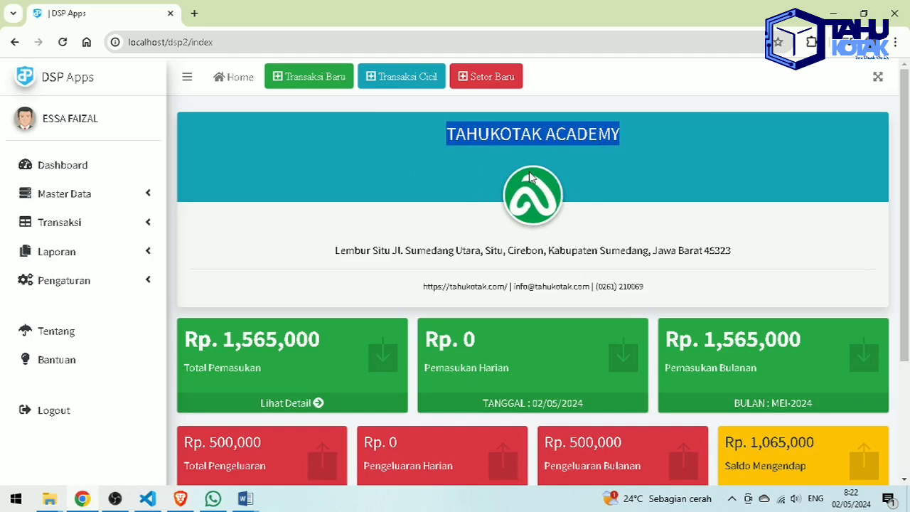
{"action": "left_click_drag", "start_coordinate": [335, 250], "coordinate": [766, 263]}
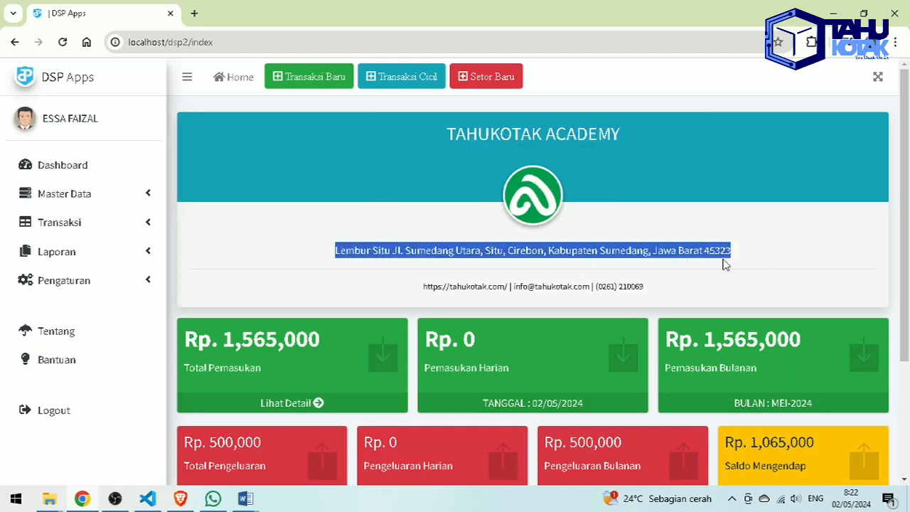
{"action": "left_click_drag", "start_coordinate": [518, 292], "coordinate": [657, 297]}
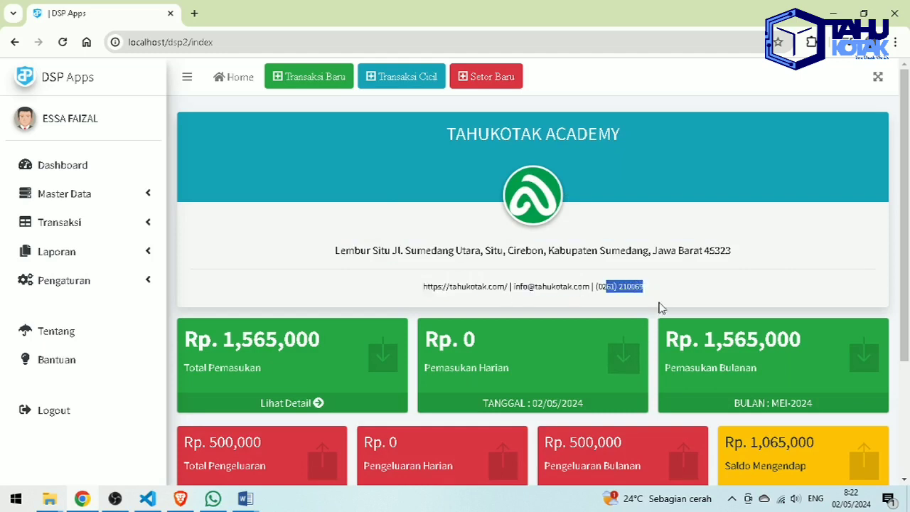
{"action": "left_click", "coordinate": [683, 286]}
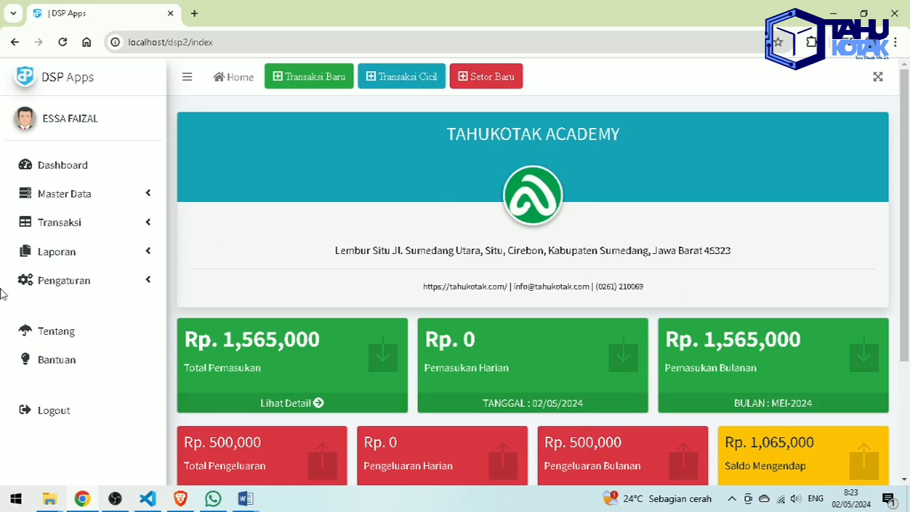
- Open the Lembaga institution settings page under Pengaturan
{"action": "left_click", "coordinate": [119, 291]}
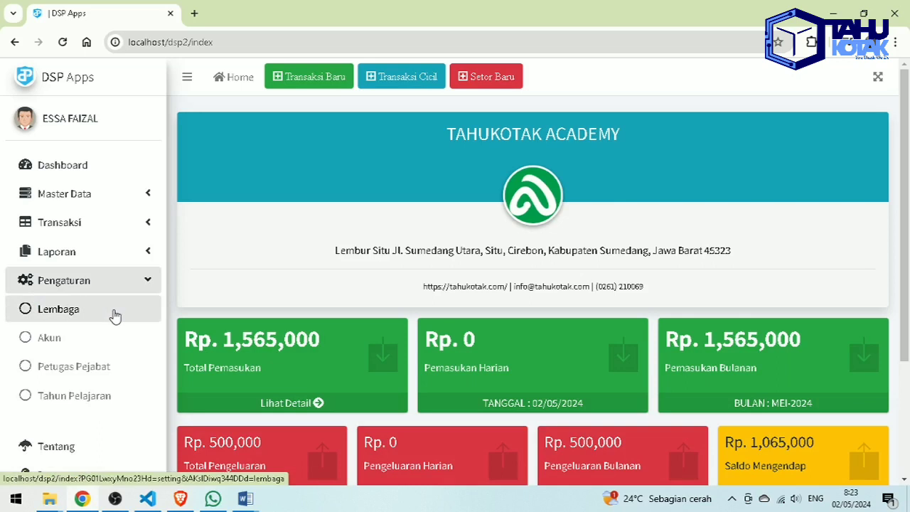
{"action": "left_click", "coordinate": [115, 315]}
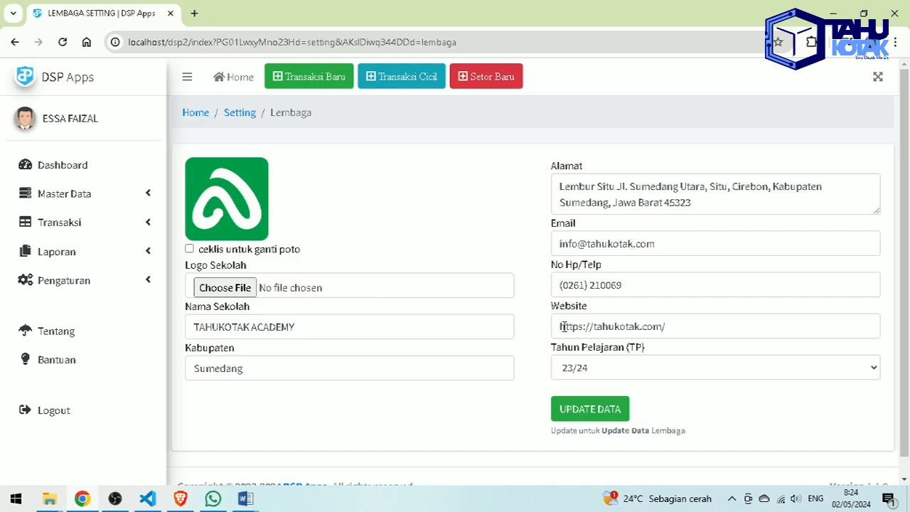
- Check the school year list, keep 23/24, and go back to the Dashboard
{"action": "left_click", "coordinate": [649, 367]}
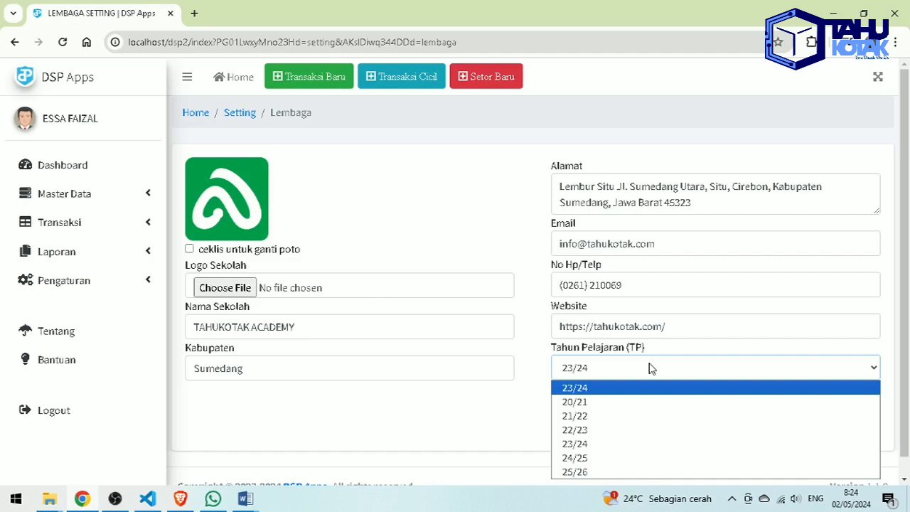
{"action": "left_click", "coordinate": [381, 398]}
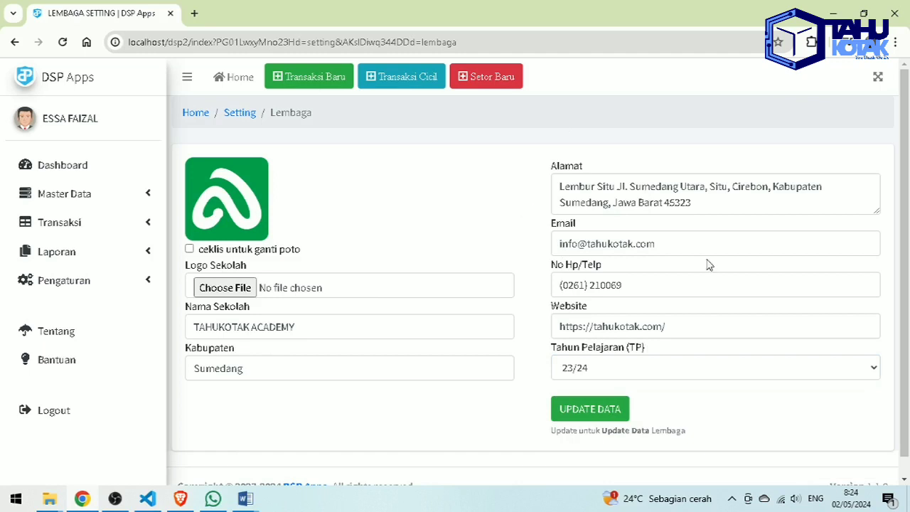
{"action": "left_click", "coordinate": [136, 163]}
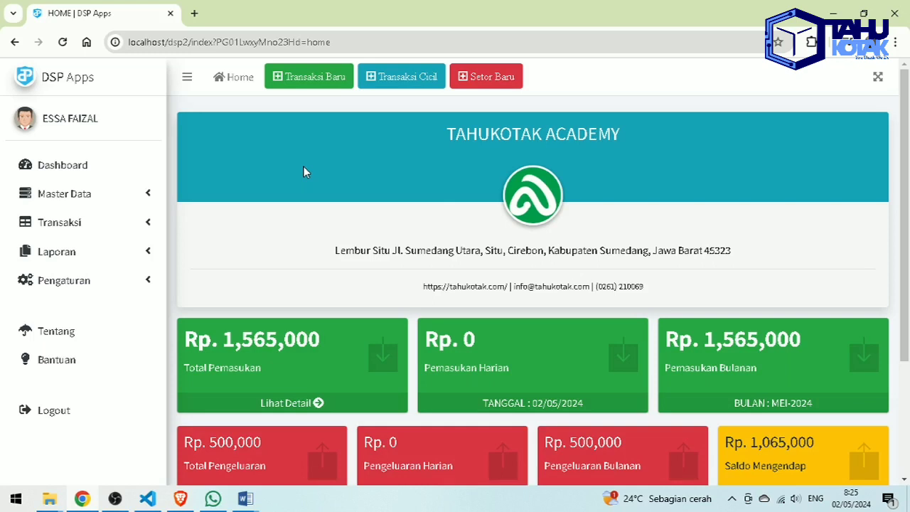
- Review the Saldo Mengendap card, then reload the home dashboard
{"action": "scroll", "coordinate": [341, 228], "scroll_direction": "down", "scroll_amount": 2}
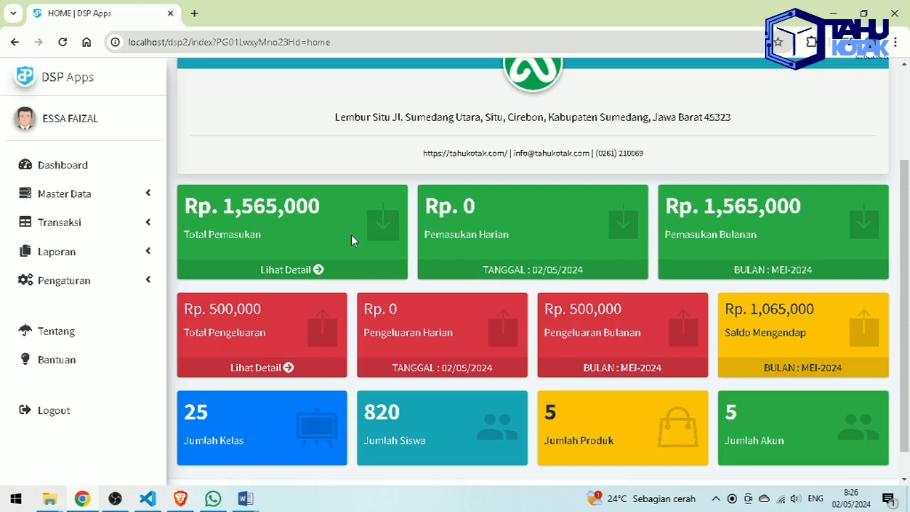
{"action": "double_click", "coordinate": [734, 309]}
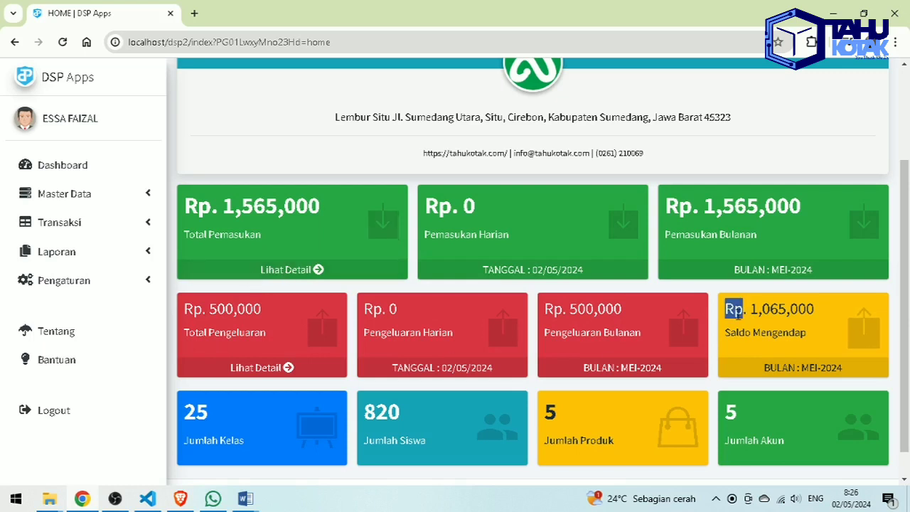
{"action": "left_click", "coordinate": [748, 309]}
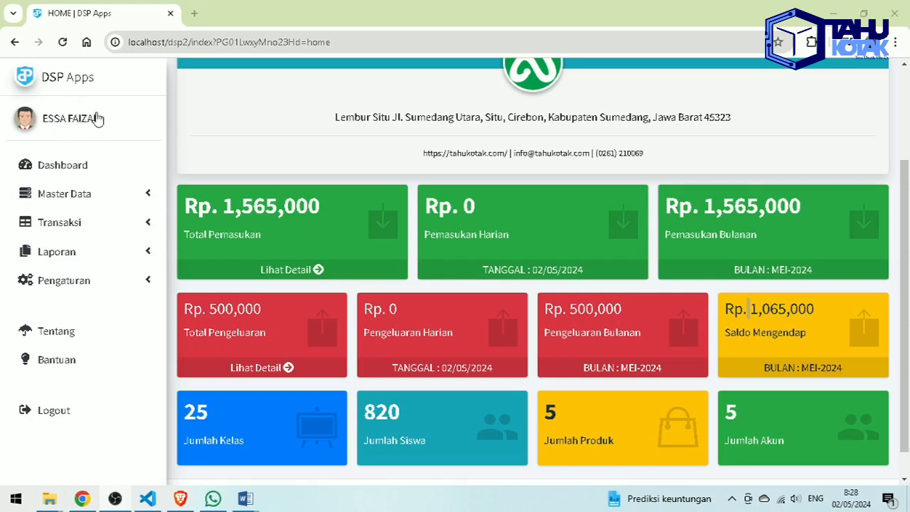
{"action": "left_click", "coordinate": [107, 178]}
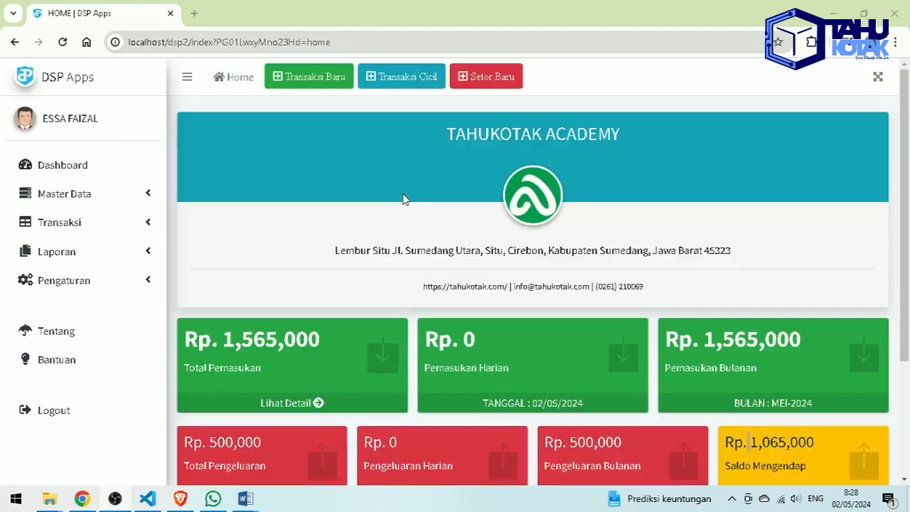
- Expand the Master Data, Transaksi and Laporan groups in the sidebar
{"action": "left_click", "coordinate": [75, 203]}
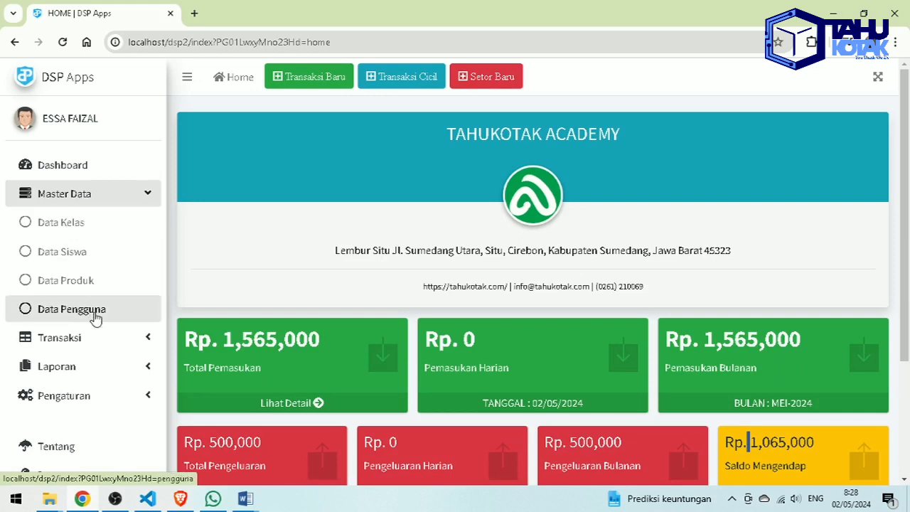
{"action": "left_click", "coordinate": [90, 338]}
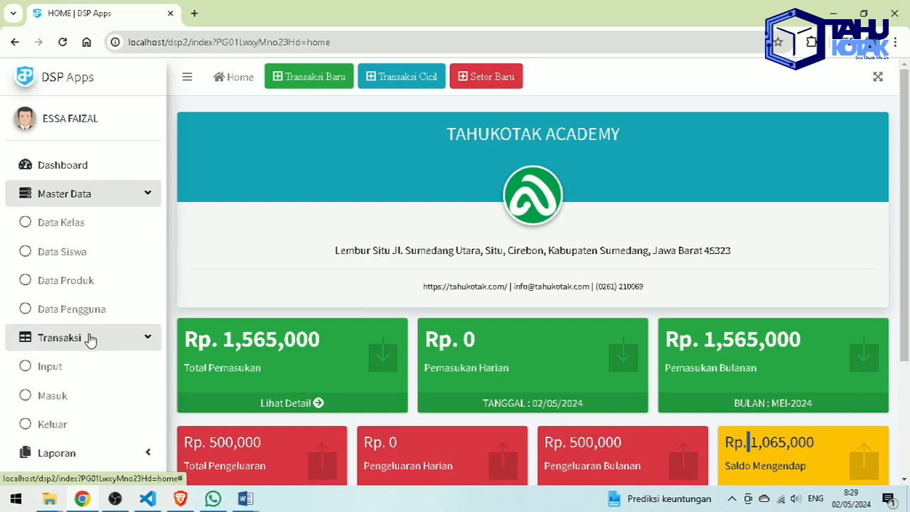
{"action": "scroll", "coordinate": [90, 339], "scroll_direction": "down", "scroll_amount": 1}
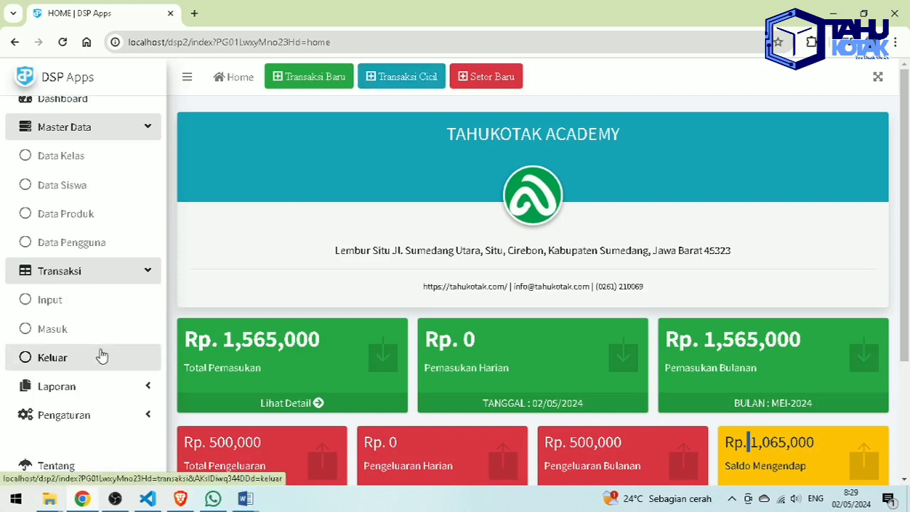
{"action": "scroll", "coordinate": [100, 362], "scroll_direction": "down", "scroll_amount": 1}
{"action": "left_click", "coordinate": [100, 325]}
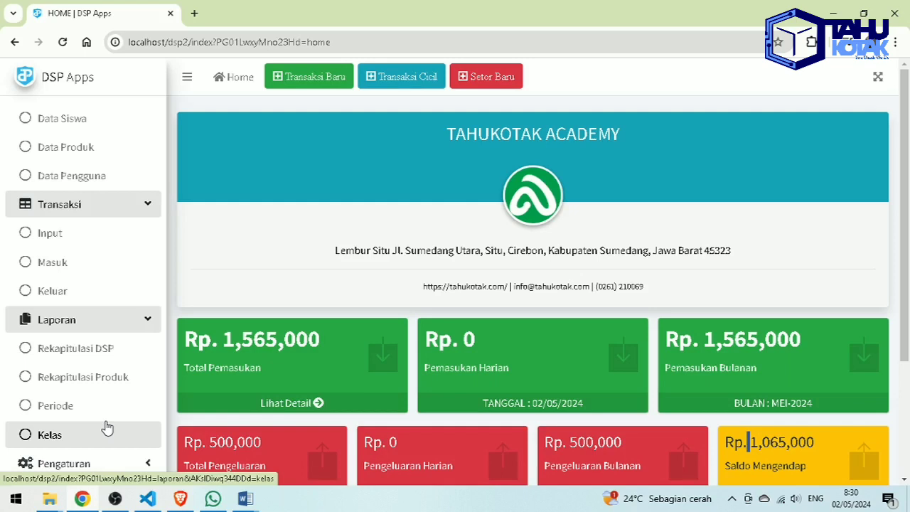
- Expand the Pengaturan group and look through the full navigation list
{"action": "scroll", "coordinate": [142, 384], "scroll_direction": "down", "scroll_amount": 2}
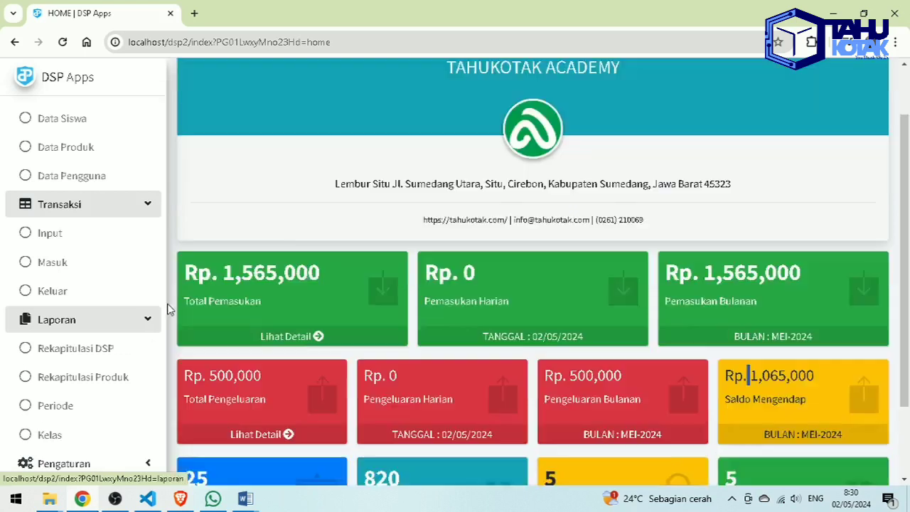
{"action": "left_click", "coordinate": [132, 344]}
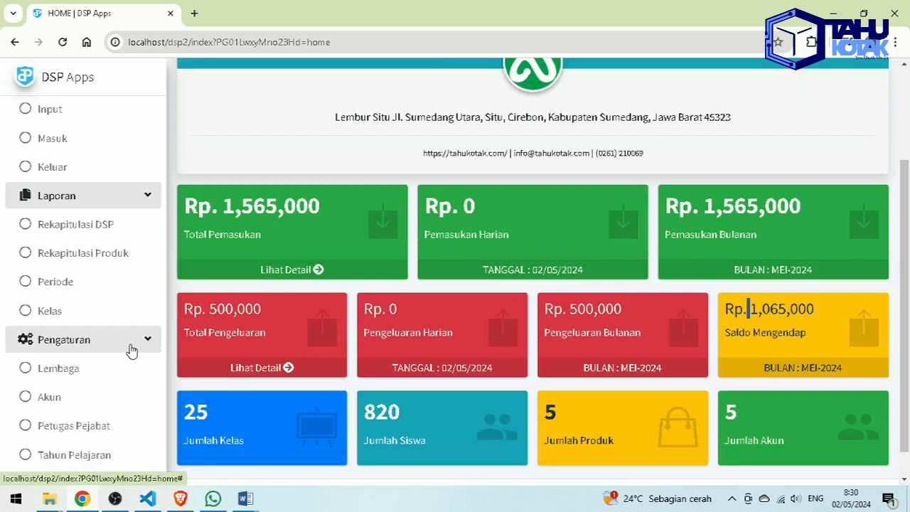
{"action": "scroll", "coordinate": [107, 352], "scroll_direction": "down", "scroll_amount": 1}
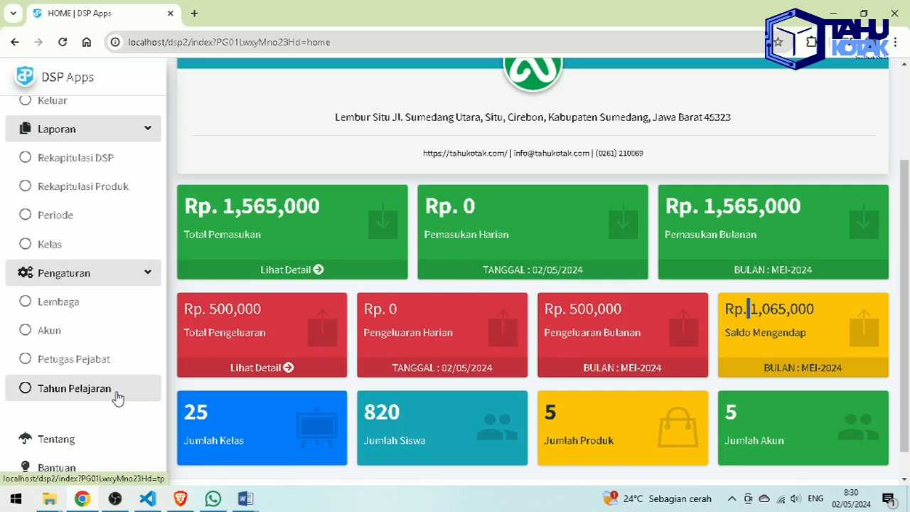
{"action": "scroll", "coordinate": [117, 398], "scroll_direction": "down", "scroll_amount": 2}
{"action": "scroll", "coordinate": [111, 475], "scroll_direction": "down", "scroll_amount": 1}
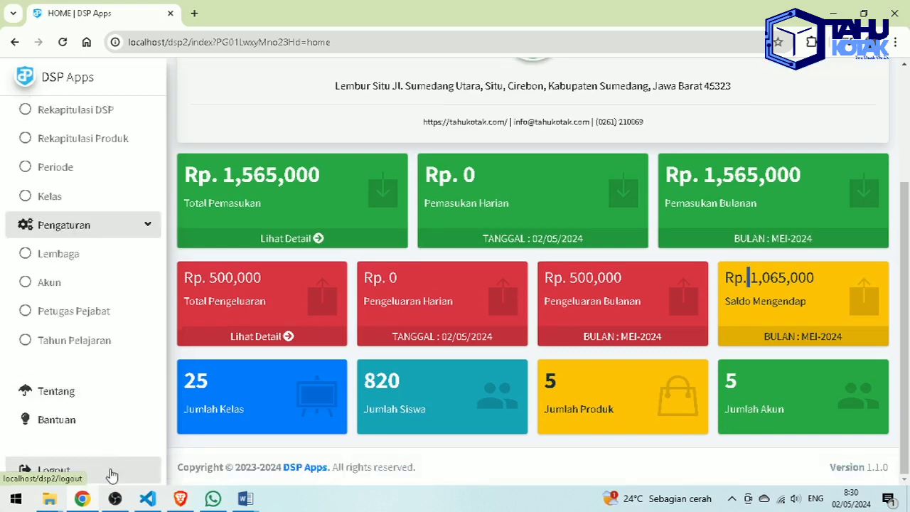
{"action": "scroll", "coordinate": [111, 473], "scroll_direction": "up", "scroll_amount": 2}
{"action": "scroll", "coordinate": [104, 414], "scroll_direction": "up", "scroll_amount": 4}
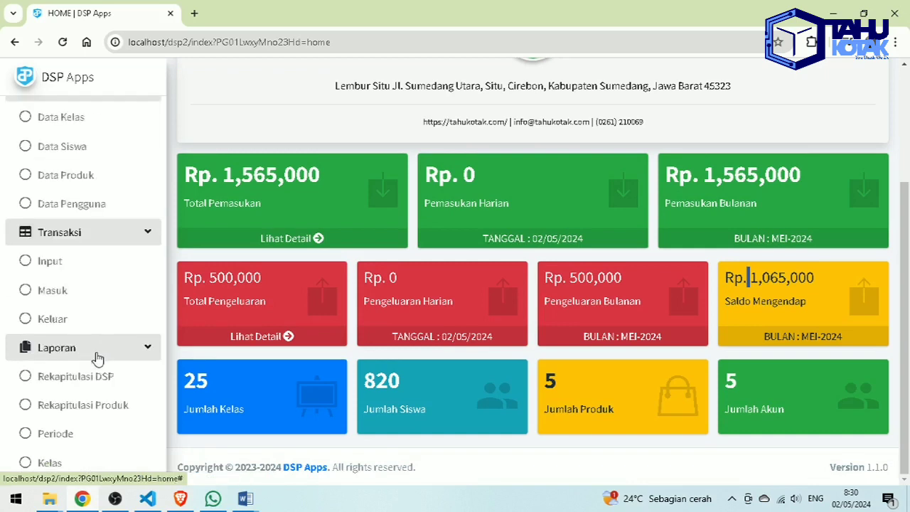
{"action": "scroll", "coordinate": [98, 348], "scroll_direction": "up", "scroll_amount": 2}
- Collapse Master Data, Transaksi, Laporan and Pengaturan, then re-expand only Master Data
{"action": "left_click", "coordinate": [130, 202]}
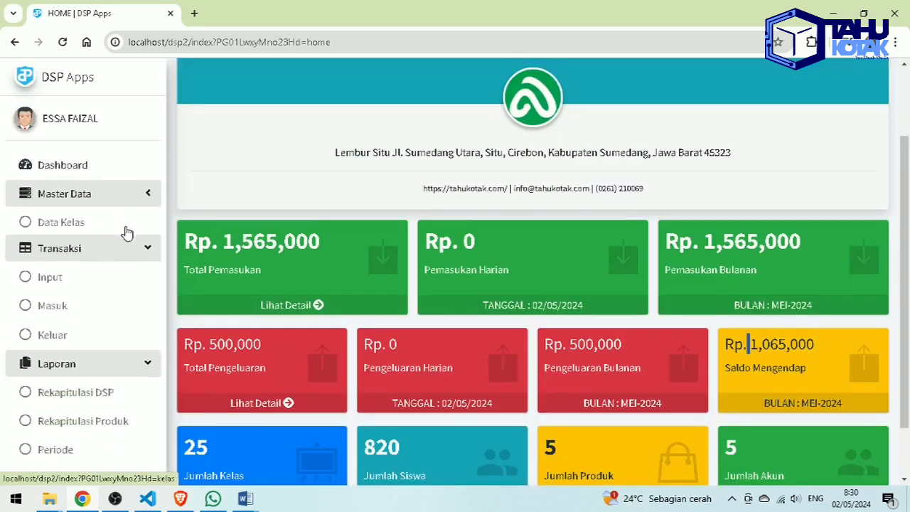
{"action": "left_click", "coordinate": [125, 242]}
{"action": "left_click", "coordinate": [128, 250]}
{"action": "left_click", "coordinate": [133, 287]}
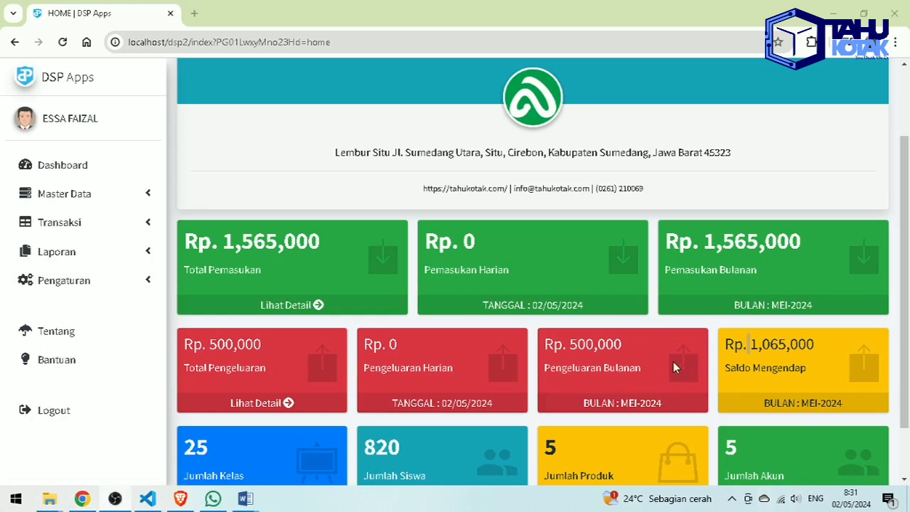
{"action": "left_click", "coordinate": [110, 196]}
- On Data Kelas, preview the Input Data form, then download the upload_kelas.xls import template
{"action": "left_click", "coordinate": [100, 224]}
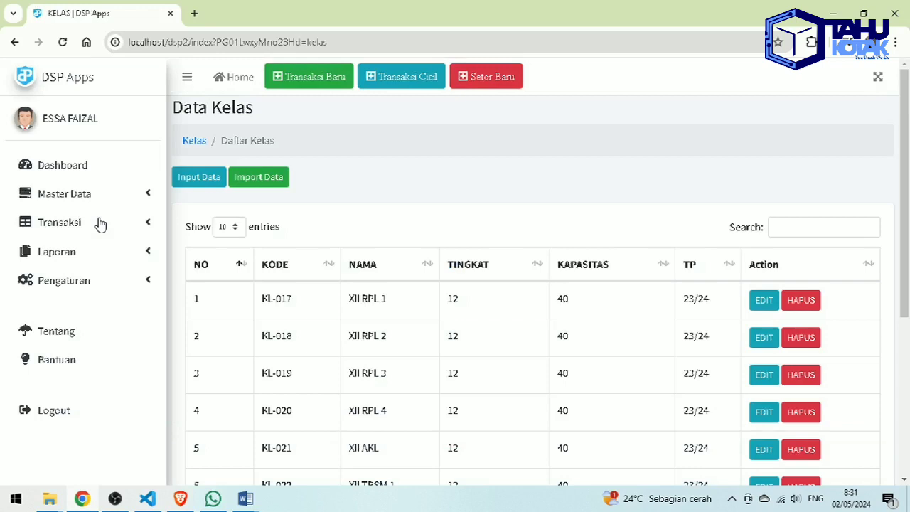
{"action": "left_click", "coordinate": [198, 176]}
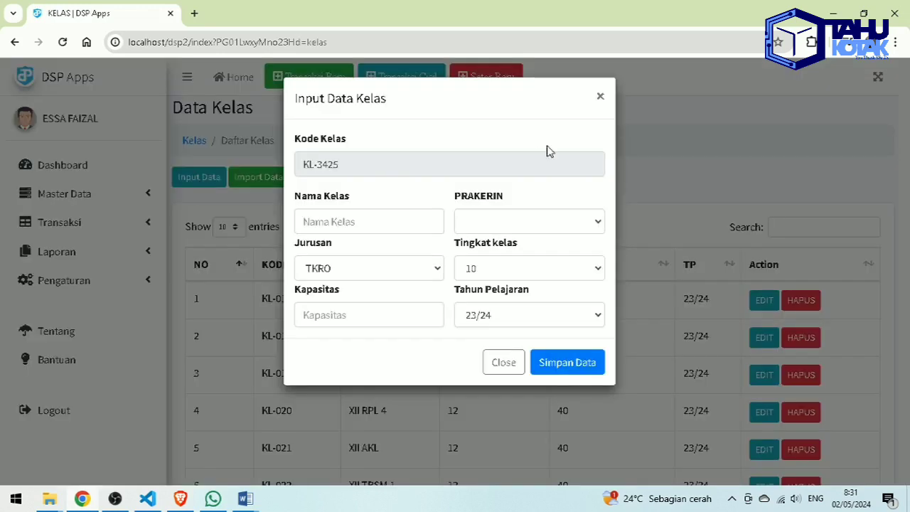
{"action": "left_click", "coordinate": [600, 98]}
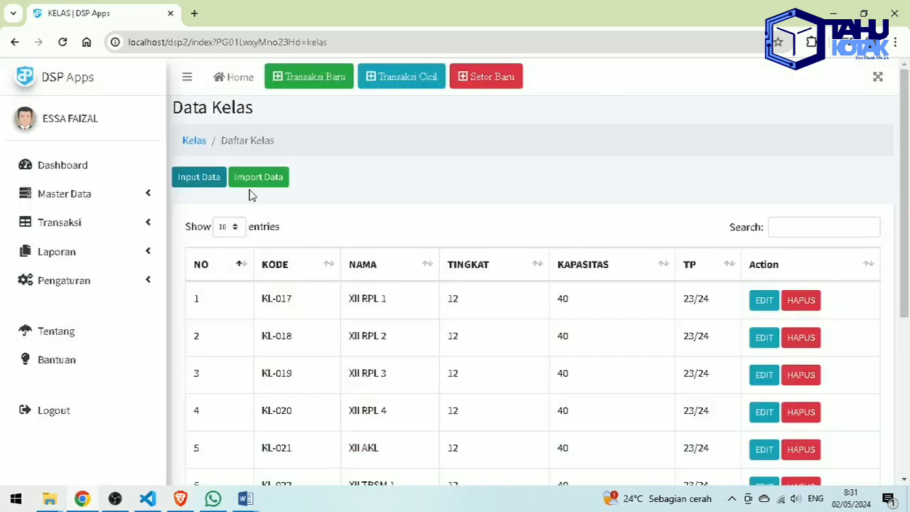
{"action": "left_click", "coordinate": [257, 179]}
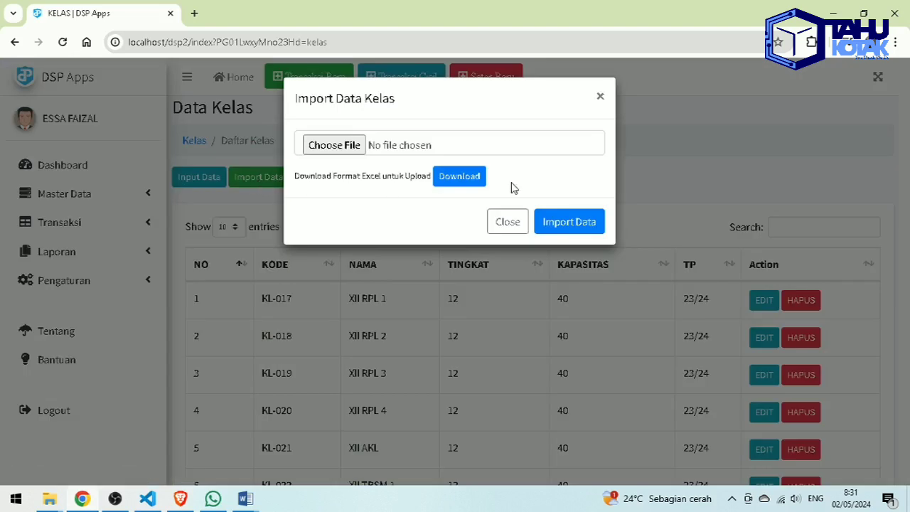
{"action": "left_click", "coordinate": [469, 186]}
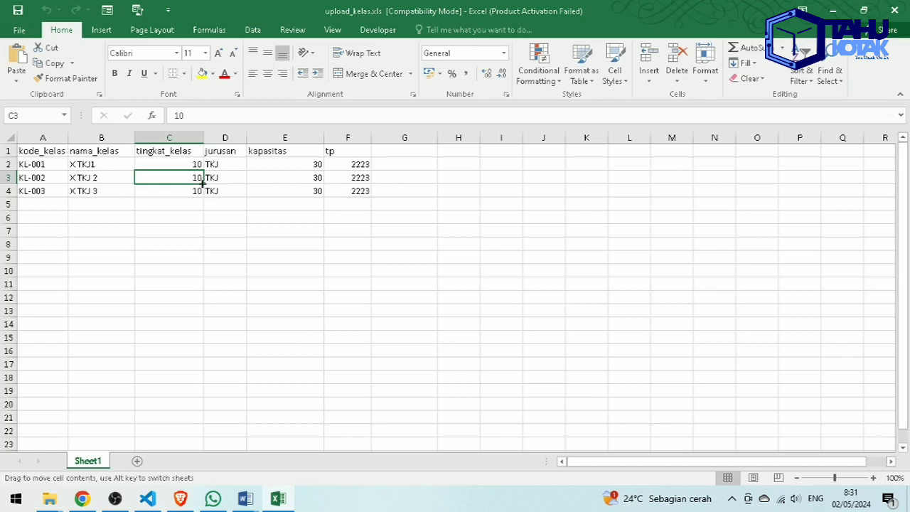
- View upload_kelas.xls in Excel, close it, and dismiss the Import Data Kelas dialog
{"action": "left_click", "coordinate": [284, 204]}
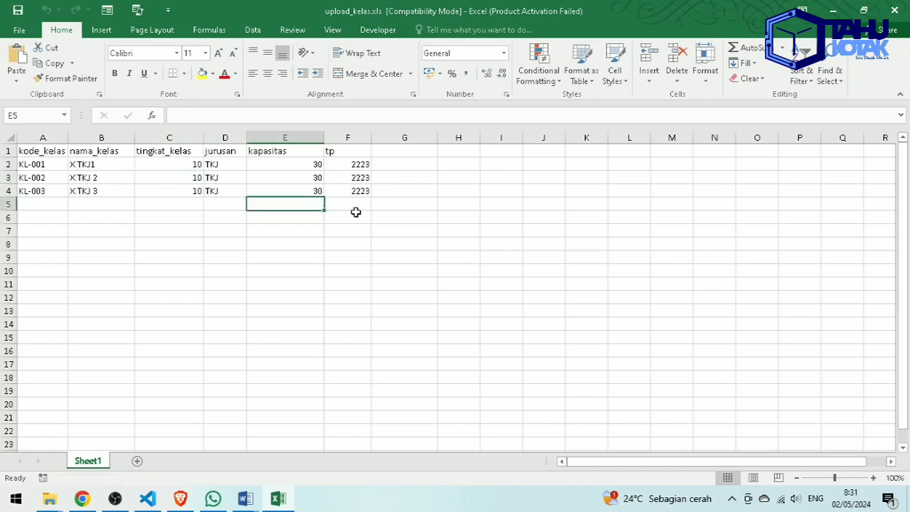
{"action": "key", "text": "alt+F4"}
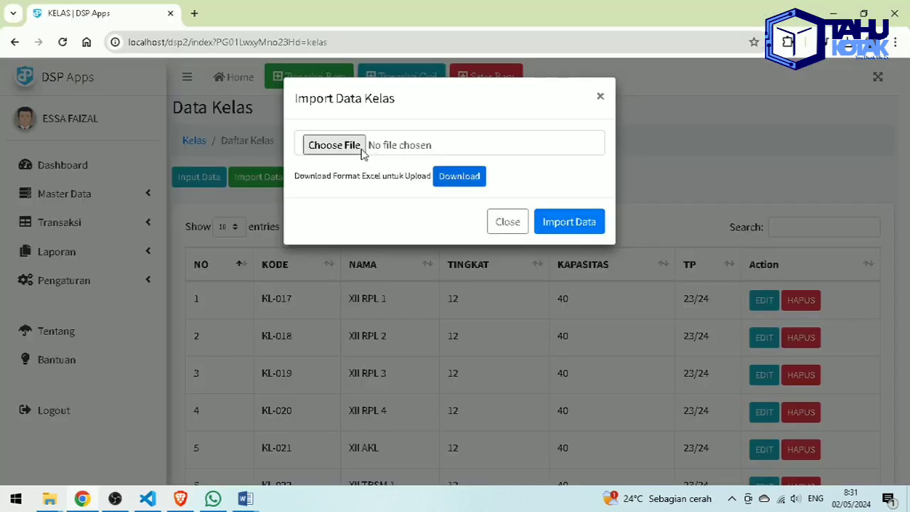
{"action": "left_click", "coordinate": [519, 225]}
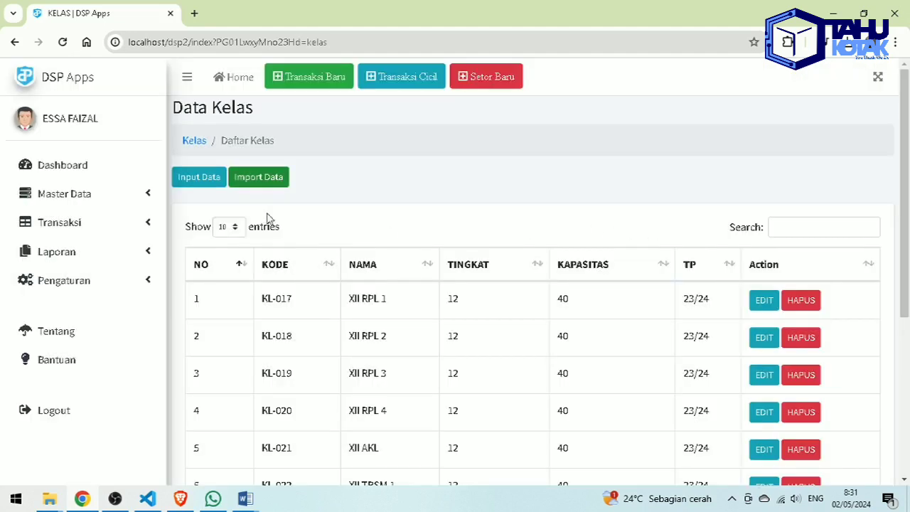
{"action": "left_click", "coordinate": [123, 201]}
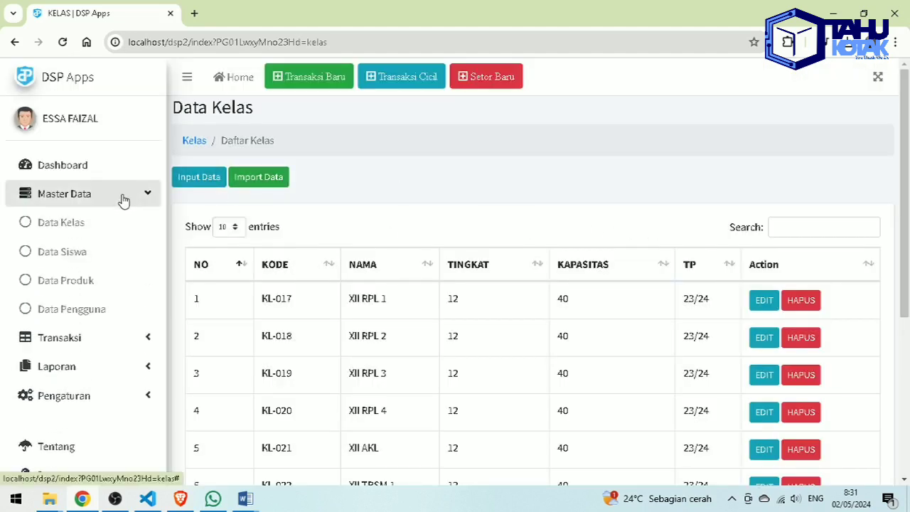
- Open Data Siswa and preview, then close, the Input Data and Import Data forms
{"action": "left_click", "coordinate": [111, 253]}
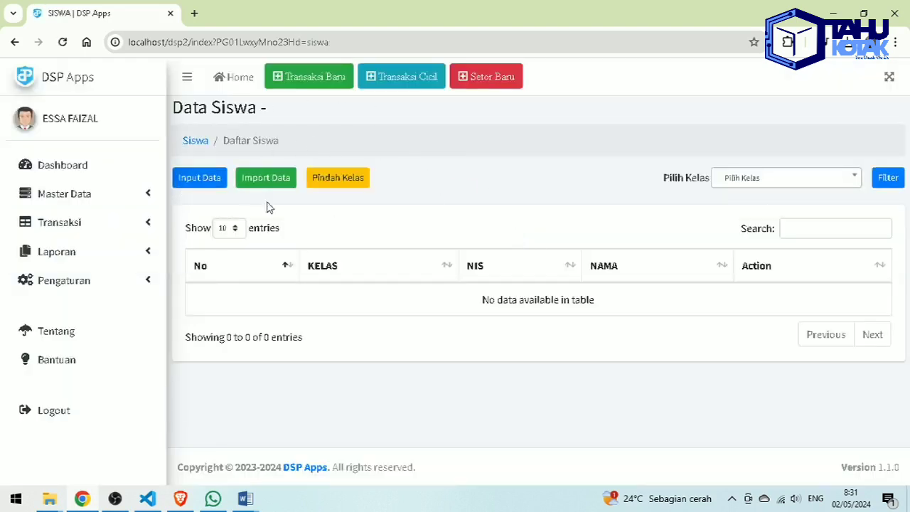
{"action": "left_click", "coordinate": [213, 178]}
{"action": "left_click", "coordinate": [599, 97]}
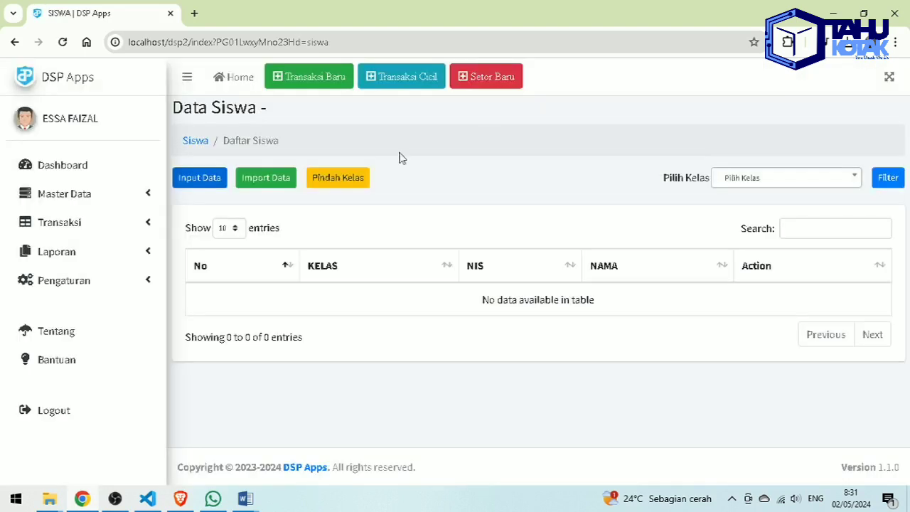
{"action": "left_click", "coordinate": [261, 188]}
{"action": "left_click", "coordinate": [603, 96]}
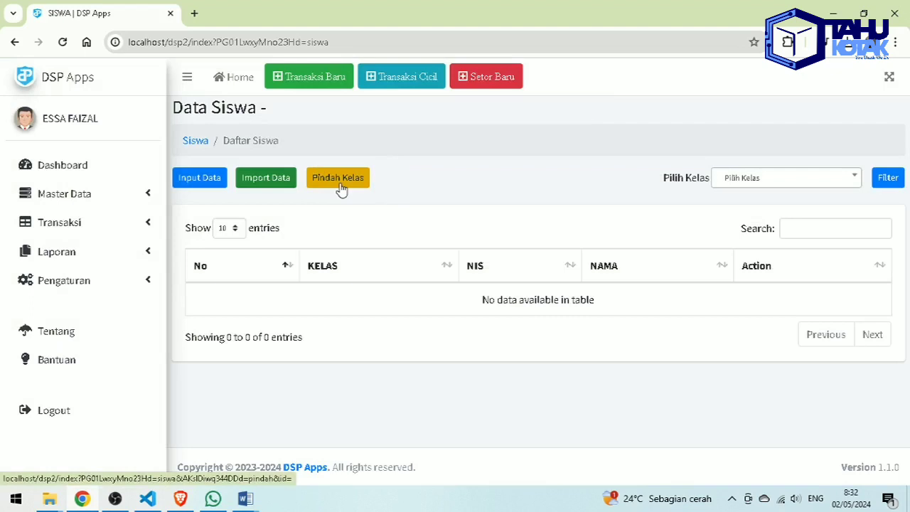
- Filter students by class X AKL - TP 23/24 and start Pindah Kelas for them
{"action": "left_click", "coordinate": [752, 182]}
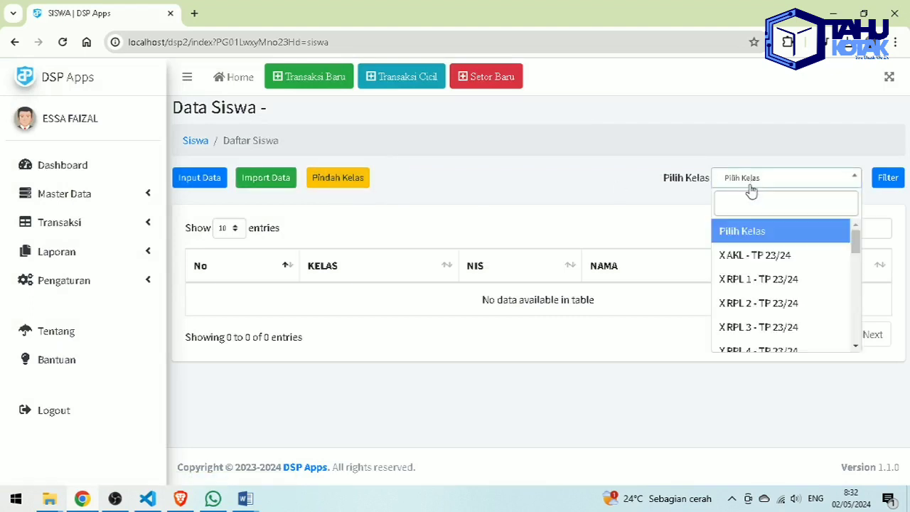
{"action": "left_click", "coordinate": [764, 261]}
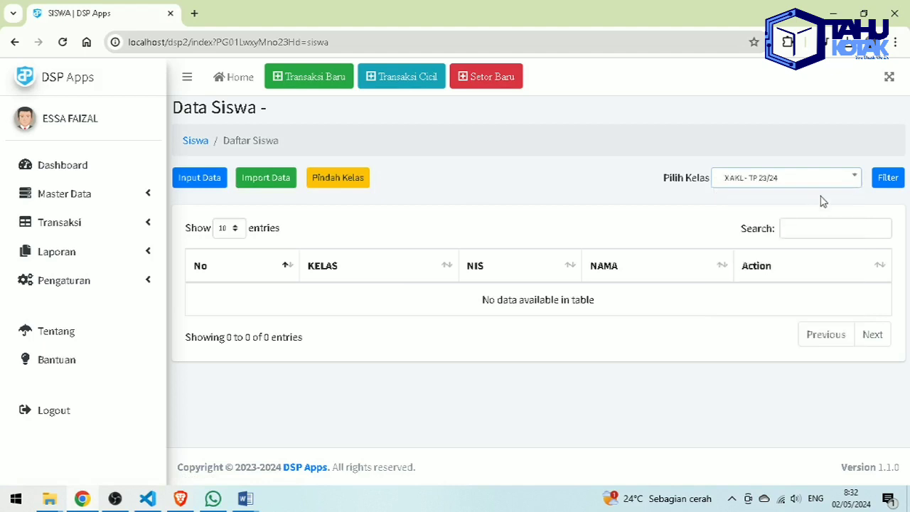
{"action": "left_click", "coordinate": [885, 186]}
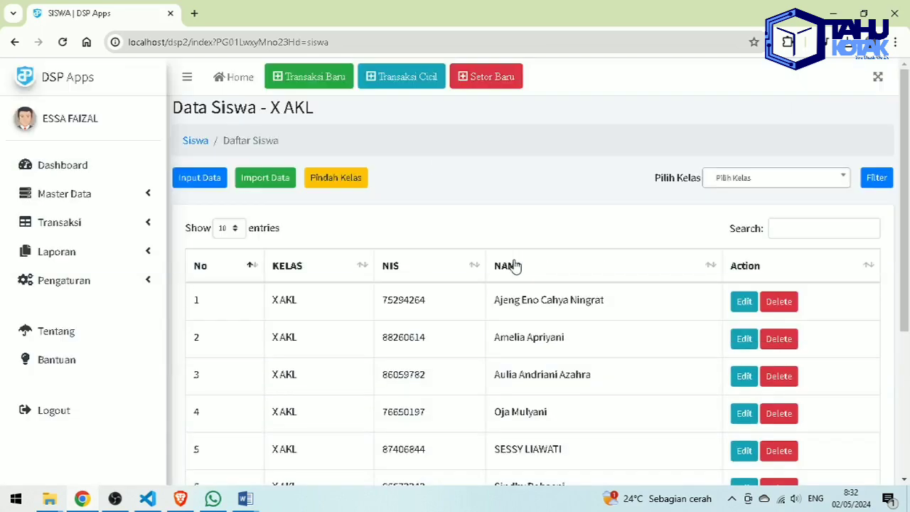
{"action": "left_click", "coordinate": [349, 179]}
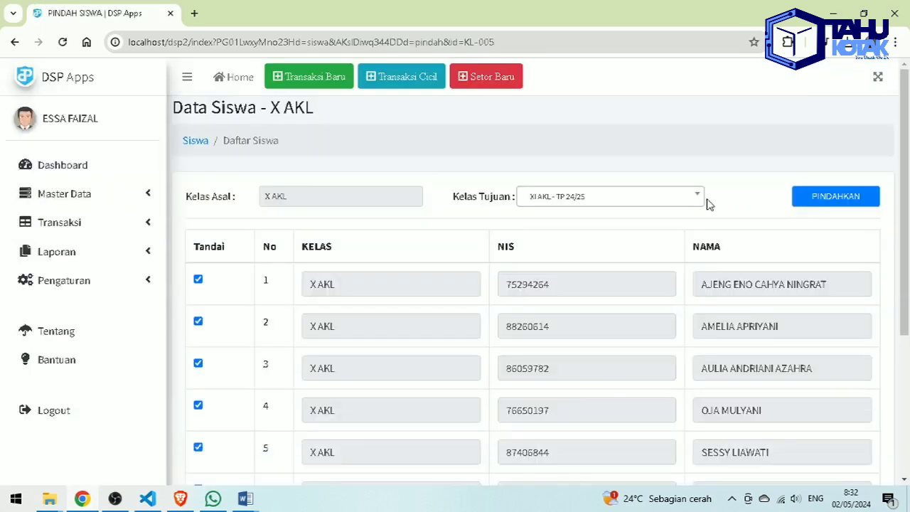
- Choose XI AKL - TP 24/25 as destination class and untick student 9, keeping students 1–8 marked
{"action": "left_click", "coordinate": [685, 201]}
{"action": "left_click", "coordinate": [657, 250]}
{"action": "scroll", "coordinate": [213, 329], "scroll_direction": "down", "scroll_amount": 5}
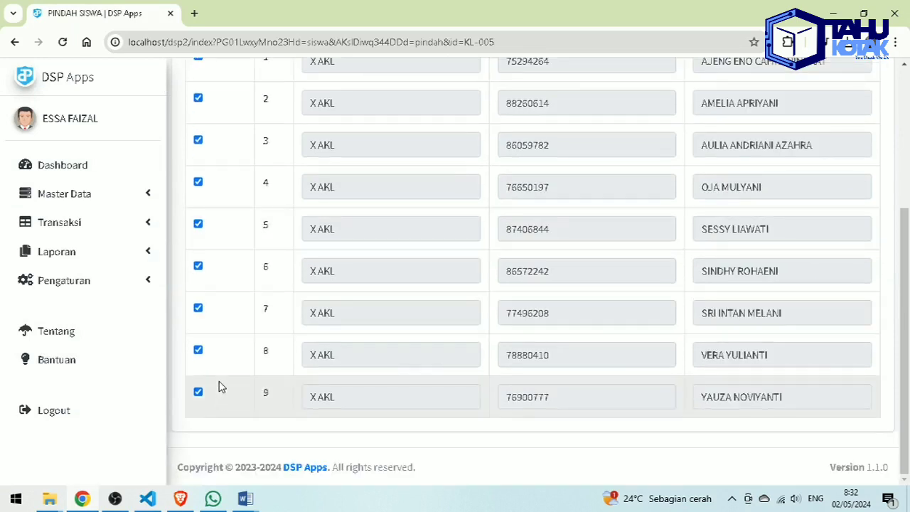
{"action": "left_click", "coordinate": [199, 352]}
{"action": "left_click", "coordinate": [198, 391]}
{"action": "left_click", "coordinate": [199, 351]}
{"action": "left_click", "coordinate": [198, 393]}
{"action": "left_click", "coordinate": [198, 393]}
- Expand the Master Data section in the sidebar
{"action": "scroll", "coordinate": [298, 355], "scroll_direction": "up", "scroll_amount": 2}
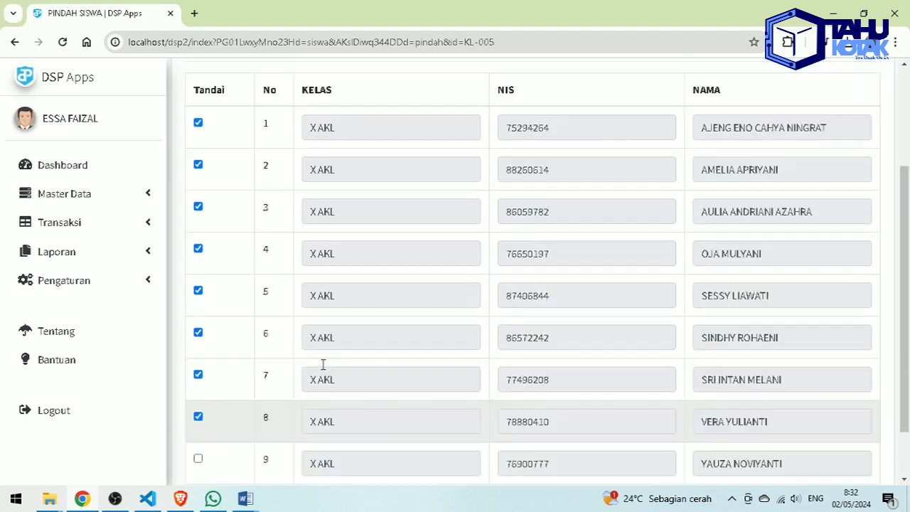
{"action": "scroll", "coordinate": [782, 135], "scroll_direction": "up", "scroll_amount": 1}
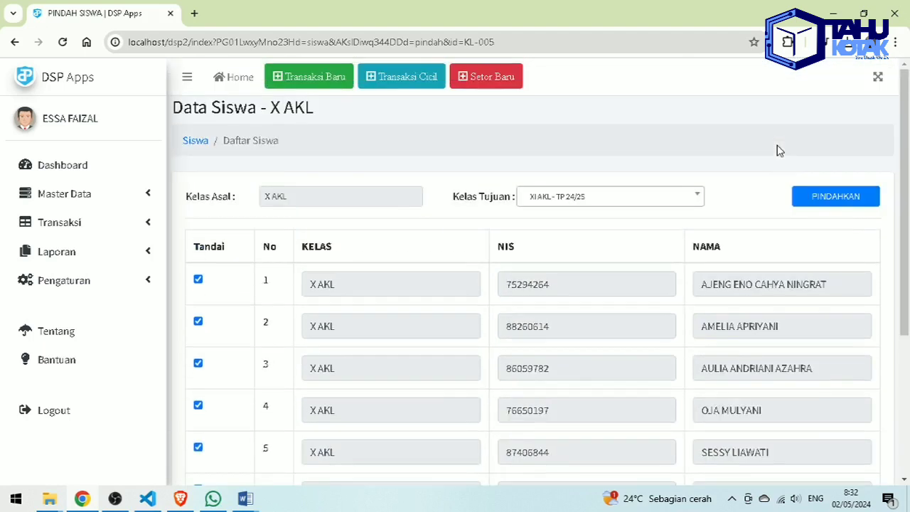
{"action": "left_click", "coordinate": [145, 193]}
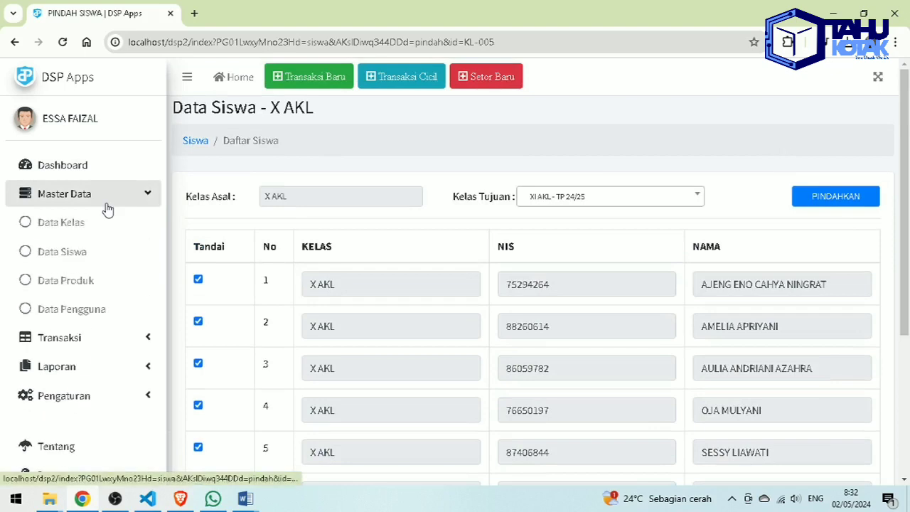
{"action": "left_click", "coordinate": [107, 282]}
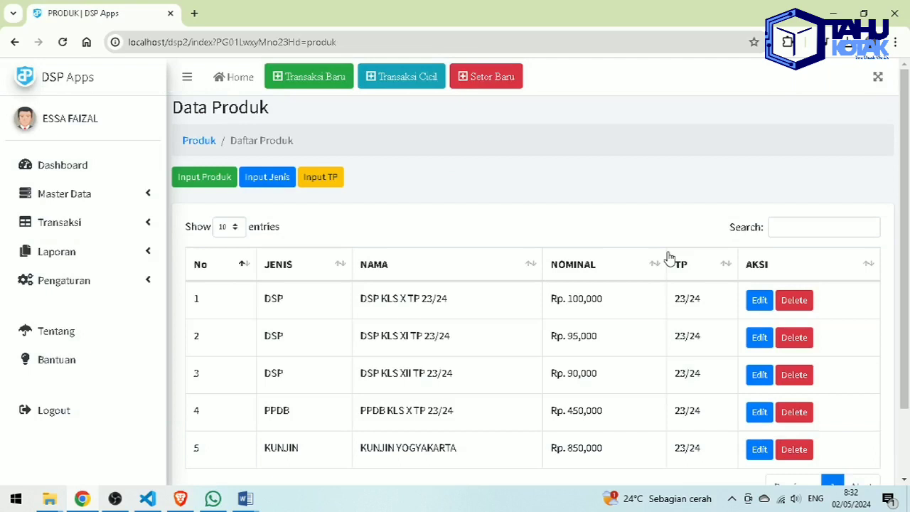
{"action": "scroll", "coordinate": [666, 258], "scroll_direction": "down", "scroll_amount": 1}
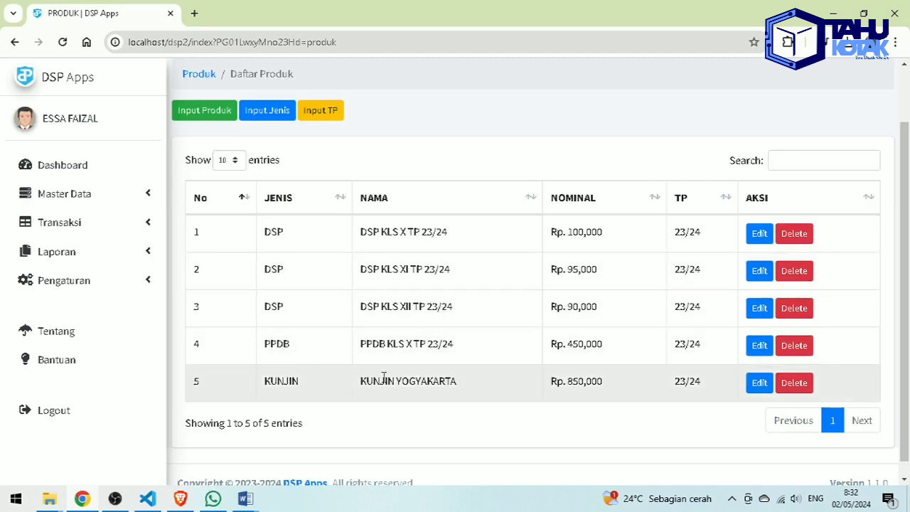
{"action": "scroll", "coordinate": [387, 307], "scroll_direction": "up", "scroll_amount": 1}
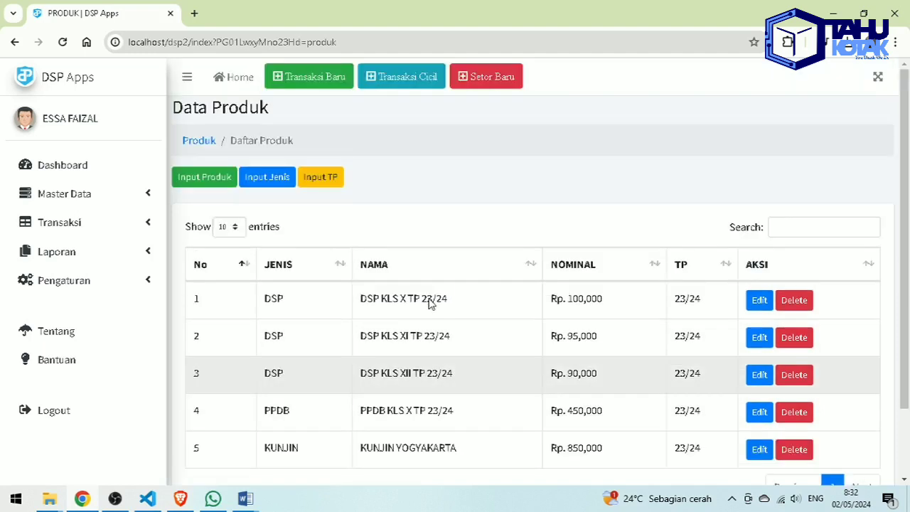
{"action": "left_click", "coordinate": [221, 191]}
{"action": "left_click", "coordinate": [489, 284]}
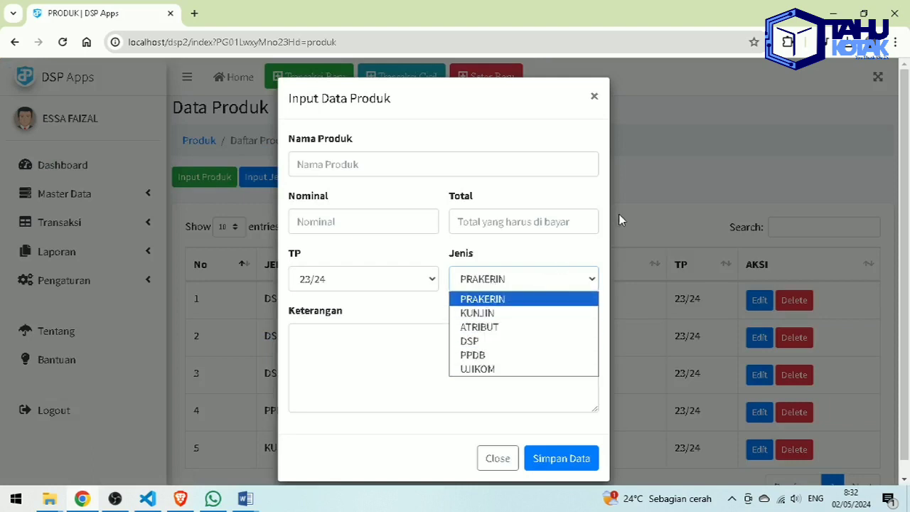
{"action": "left_click", "coordinate": [595, 97]}
{"action": "left_click", "coordinate": [277, 174]}
{"action": "scroll", "coordinate": [469, 248], "scroll_direction": "down", "scroll_amount": 1}
{"action": "scroll", "coordinate": [450, 302], "scroll_direction": "up", "scroll_amount": 1}
{"action": "left_click", "coordinate": [487, 213]}
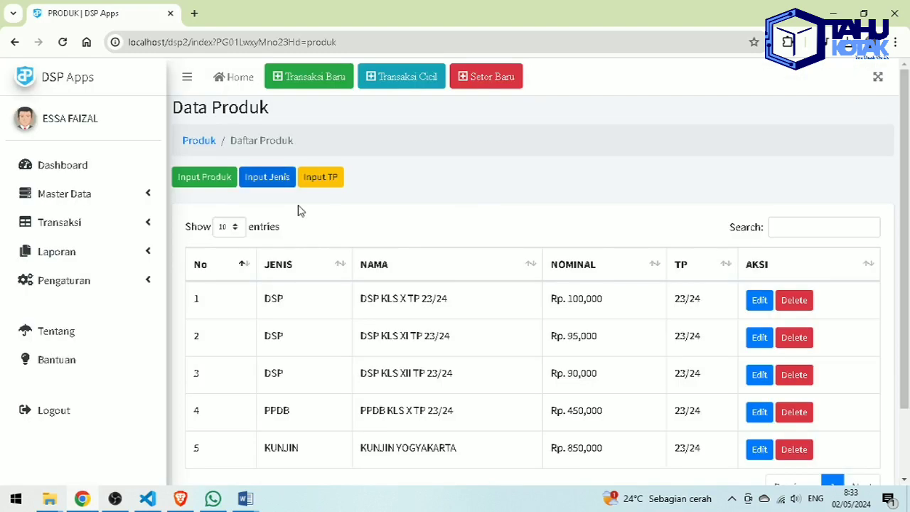
{"action": "left_click", "coordinate": [207, 177]}
{"action": "left_click", "coordinate": [480, 276]}
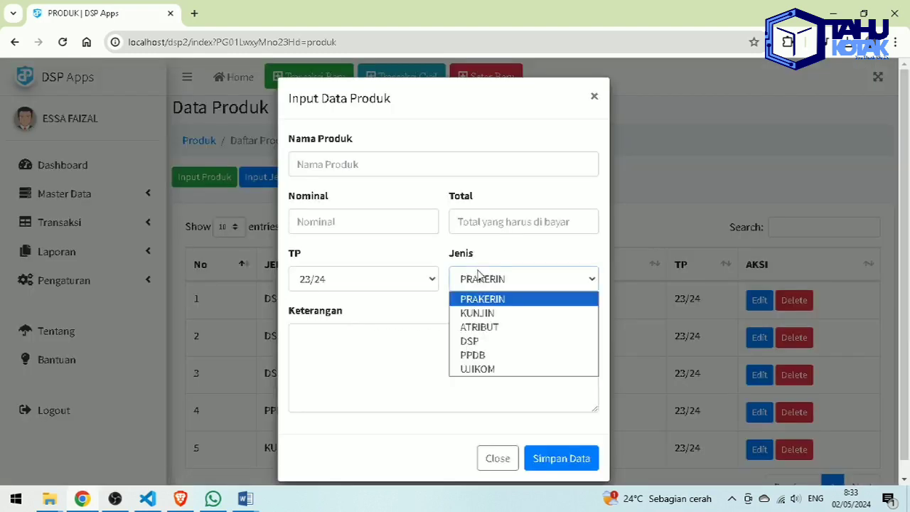
{"action": "left_click", "coordinate": [594, 98]}
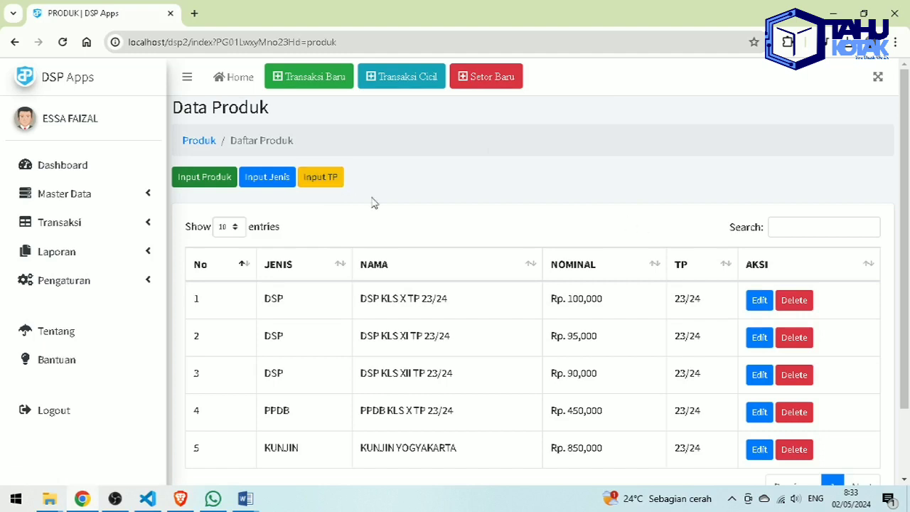
{"action": "left_click", "coordinate": [204, 178]}
{"action": "left_click", "coordinate": [340, 282]}
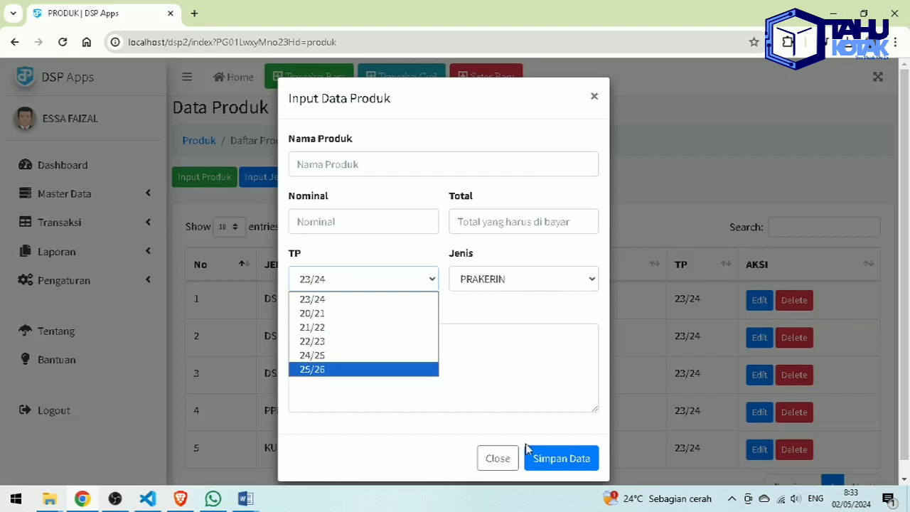
{"action": "left_click", "coordinate": [501, 458]}
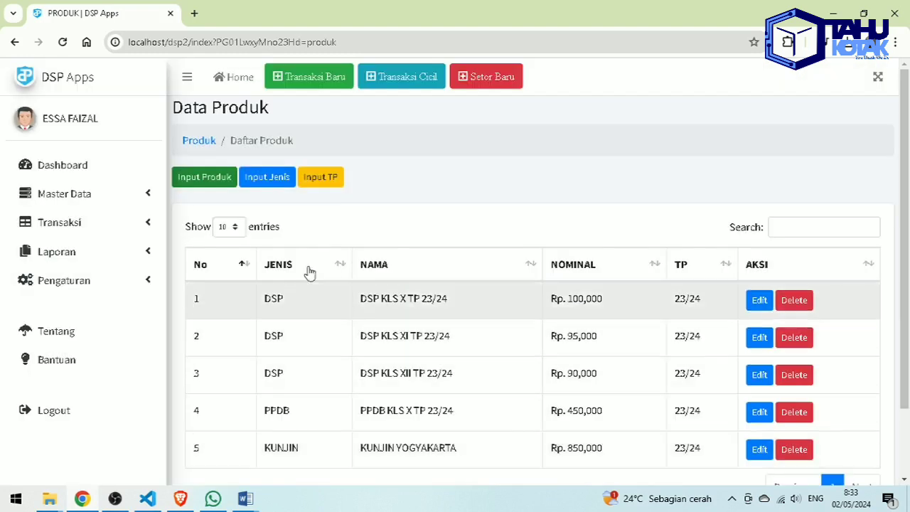
{"action": "left_click", "coordinate": [94, 205]}
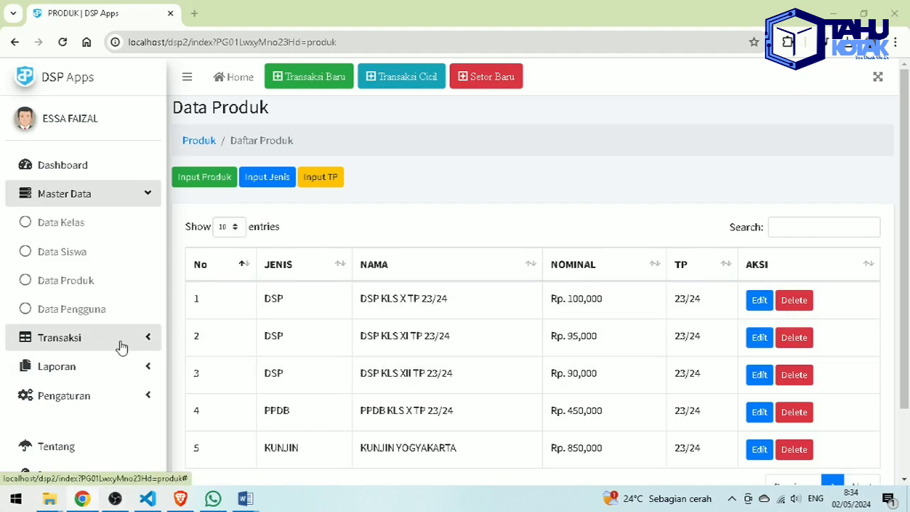
- Expand Transaksi and collapse Master Data to show Input, Masuk and Keluar
{"action": "left_click", "coordinate": [122, 346]}
{"action": "left_click", "coordinate": [134, 199]}
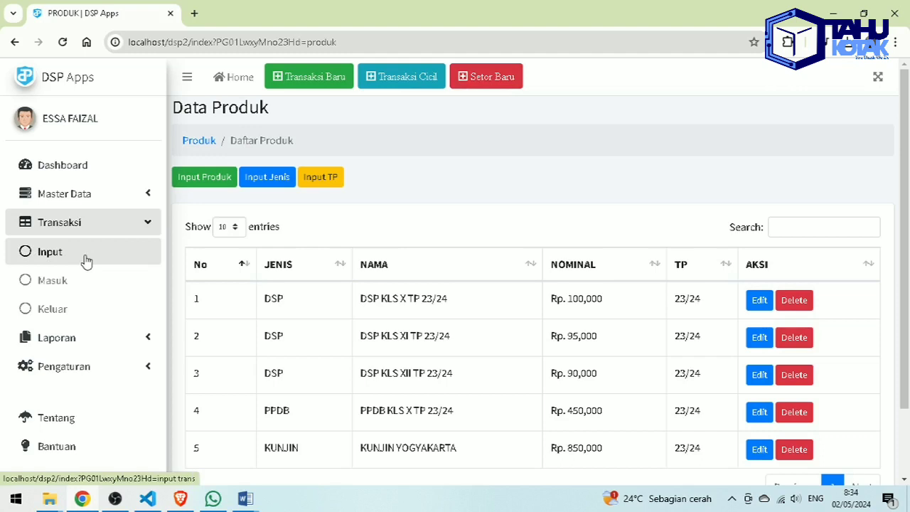
- On Input Transaksi, add DSP KLS X TP 23/24 paid in full at 100000
{"action": "left_click", "coordinate": [130, 254]}
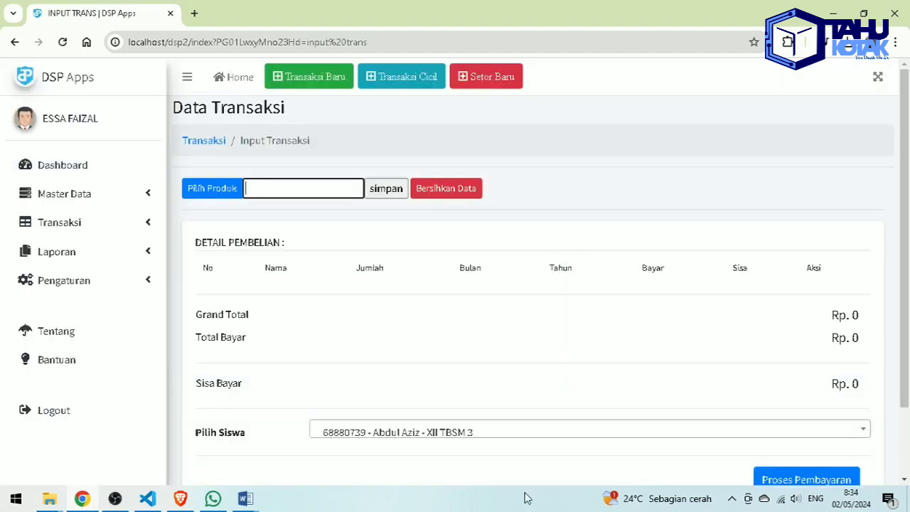
{"action": "scroll", "coordinate": [527, 419], "scroll_direction": "down", "scroll_amount": 1}
{"action": "scroll", "coordinate": [526, 420], "scroll_direction": "down", "scroll_amount": 1}
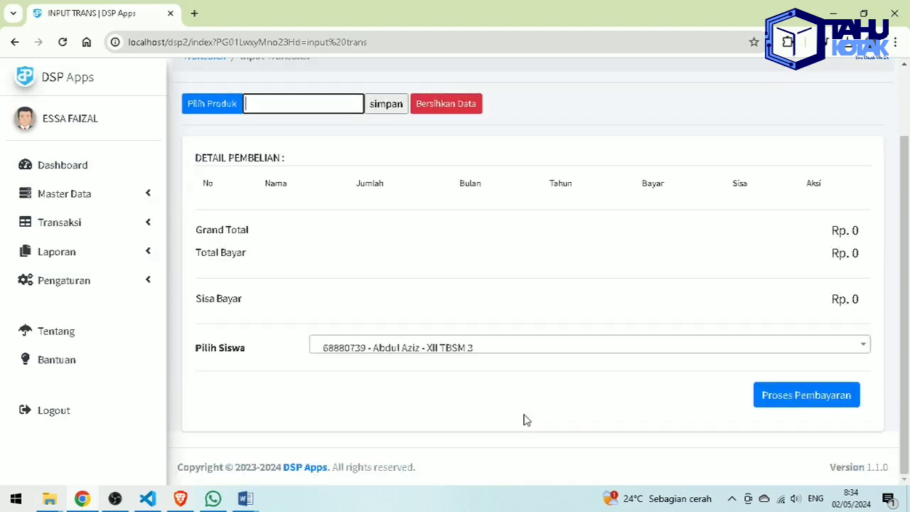
{"action": "scroll", "coordinate": [527, 419], "scroll_direction": "up", "scroll_amount": 1}
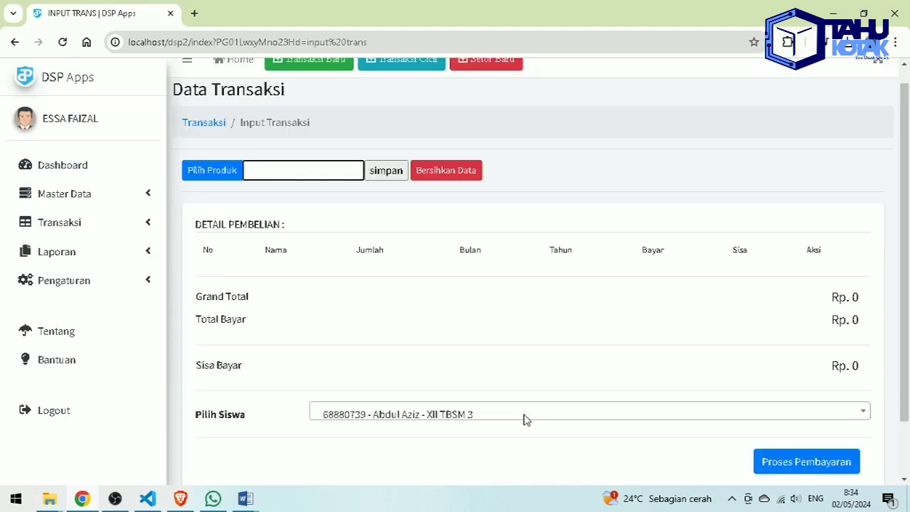
{"action": "left_click", "coordinate": [236, 175]}
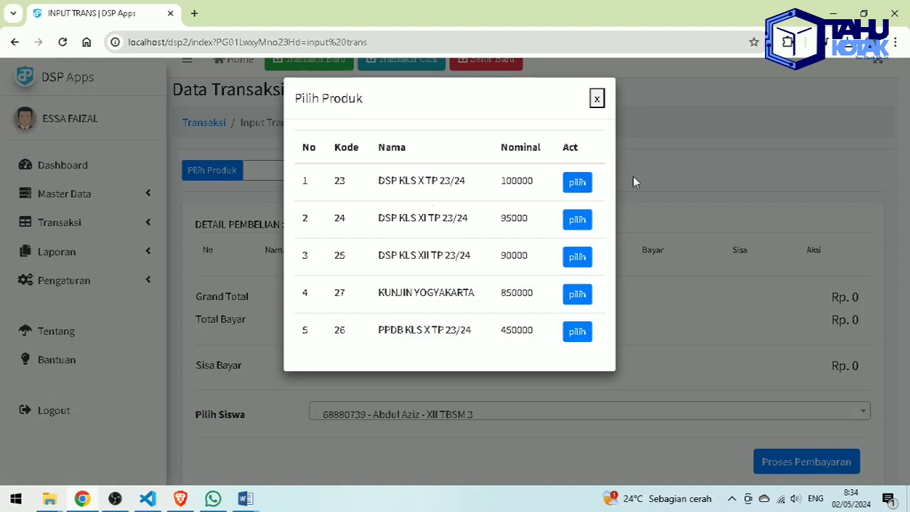
{"action": "left_click", "coordinate": [584, 181]}
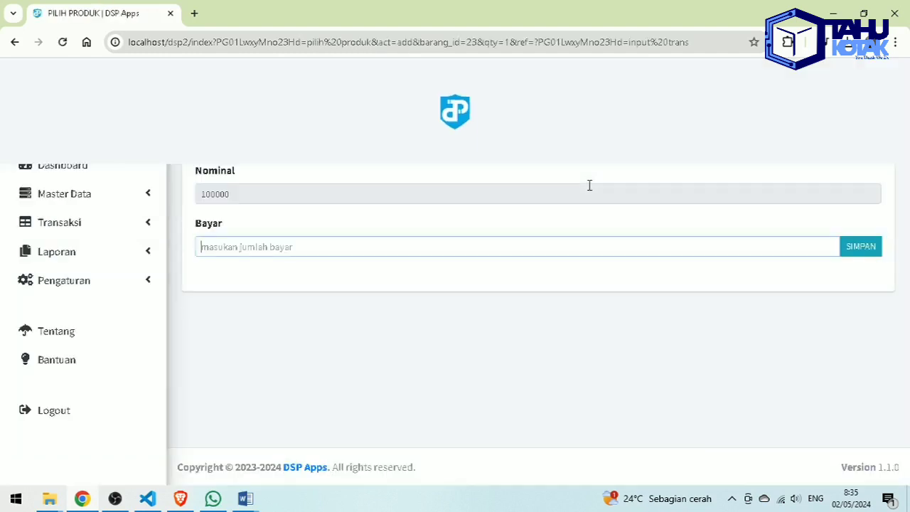
{"action": "type", "text": "10"}
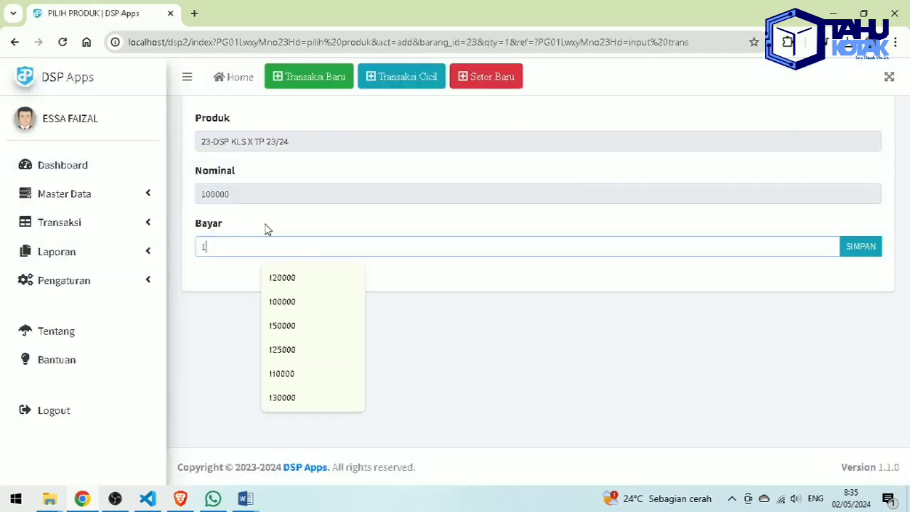
{"action": "type", "text": "0000"}
{"action": "left_click", "coordinate": [857, 250]}
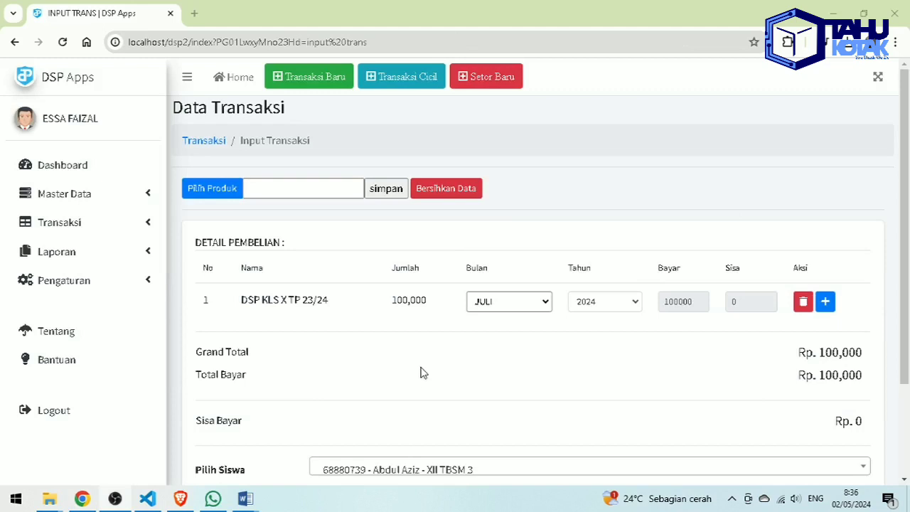
{"action": "left_click", "coordinate": [234, 192]}
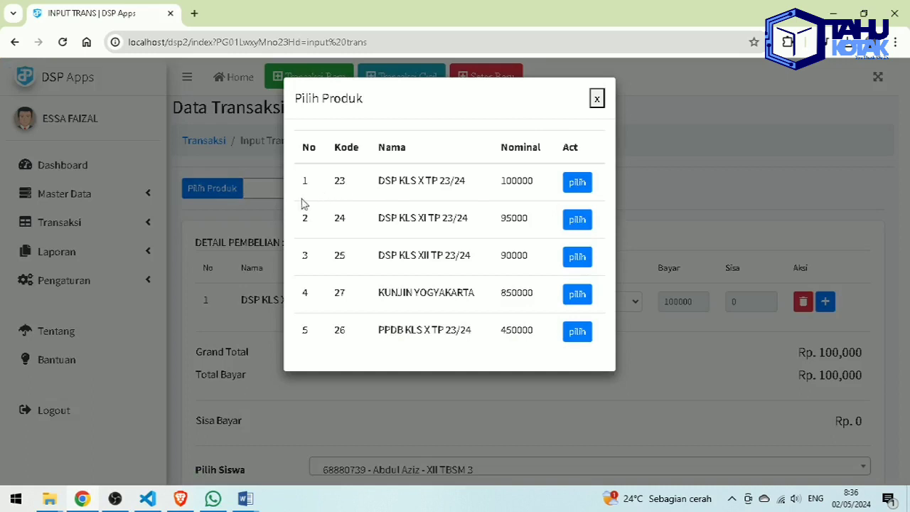
- Add product code 26 (PPDB KLS X TP 23/24) with a 200000 payment
{"action": "left_click", "coordinate": [597, 98]}
{"action": "left_click", "coordinate": [254, 186]}
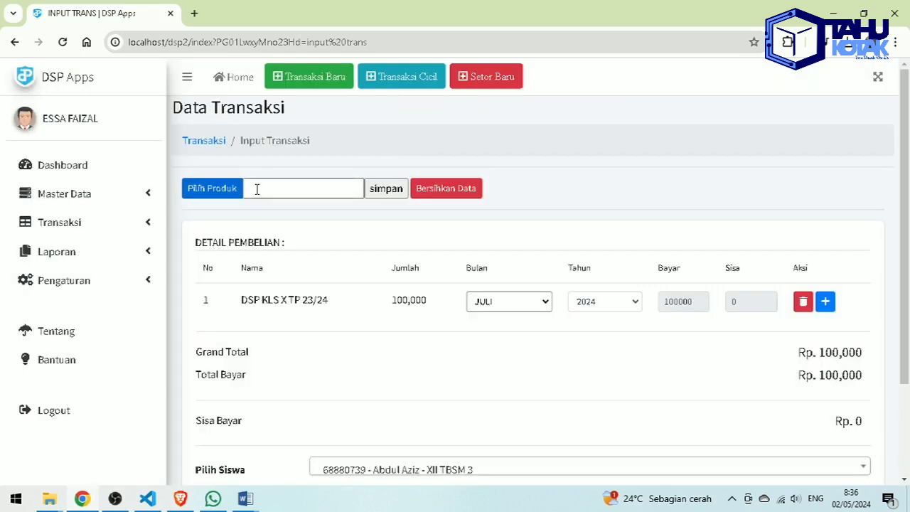
{"action": "type", "text": "26"}
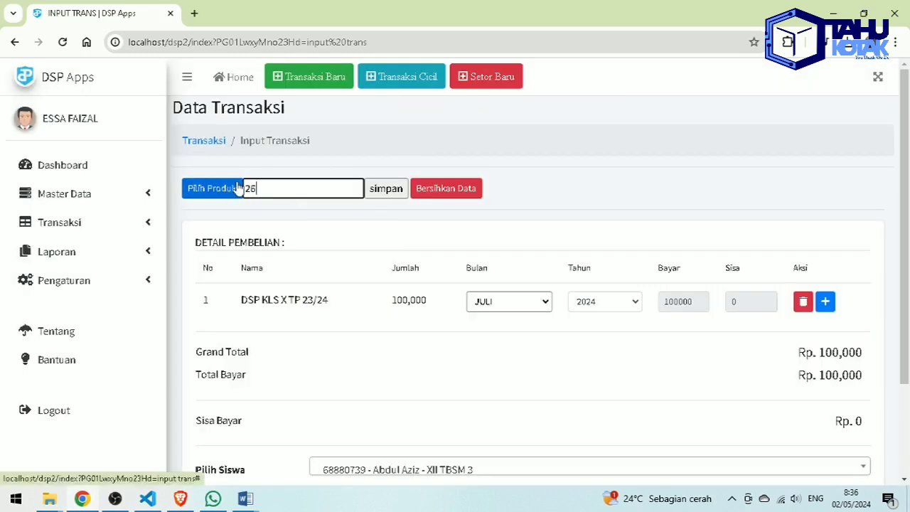
{"action": "left_click", "coordinate": [238, 187]}
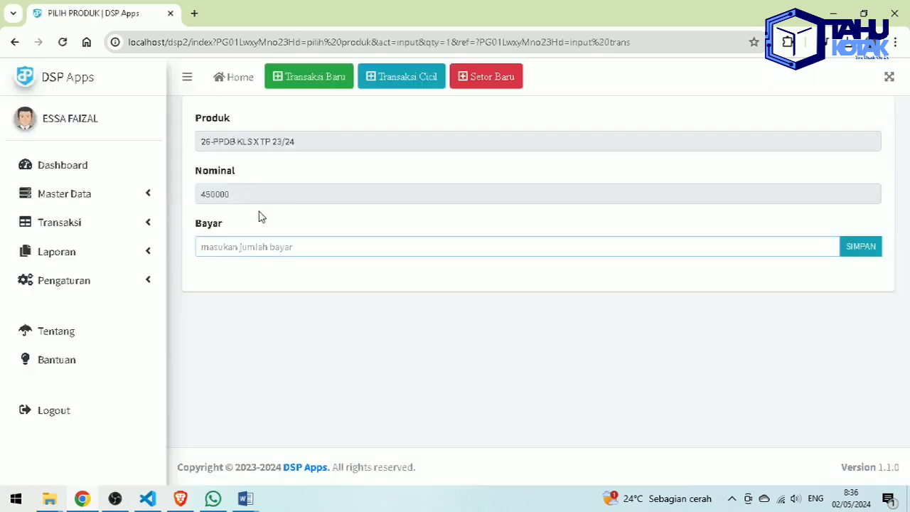
{"action": "type", "text": "200000"}
{"action": "key", "text": "Return"}
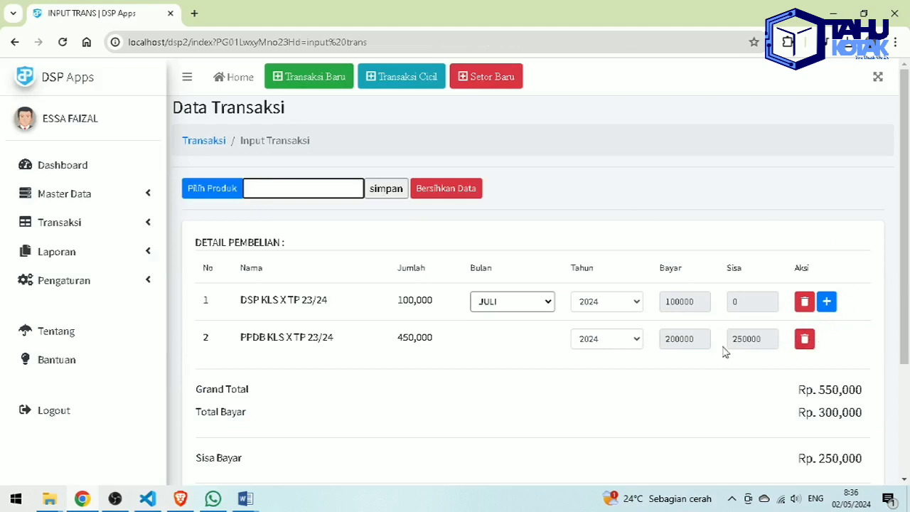
- Review row 2's 450,000 price and 200000 payment, keeping JULI as row 1's month
{"action": "left_click_drag", "start_coordinate": [400, 338], "coordinate": [443, 339]}
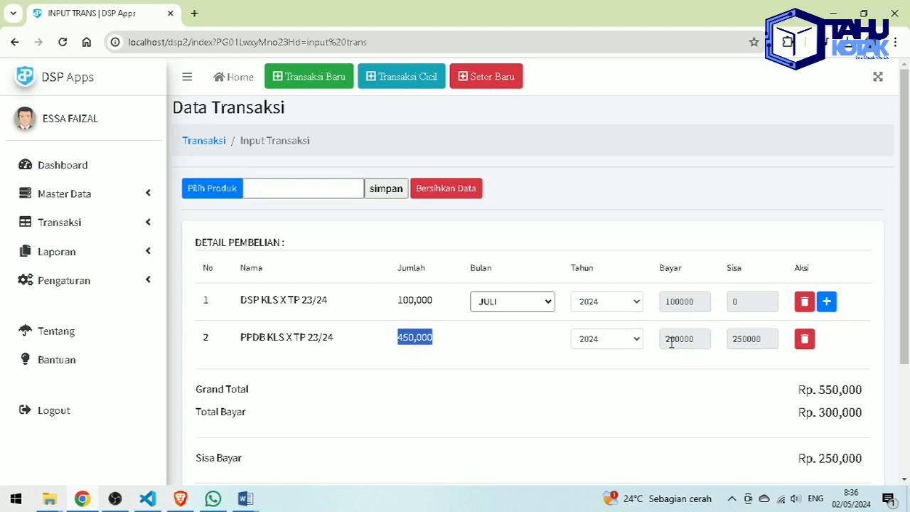
{"action": "left_click_drag", "start_coordinate": [667, 341], "coordinate": [771, 341]}
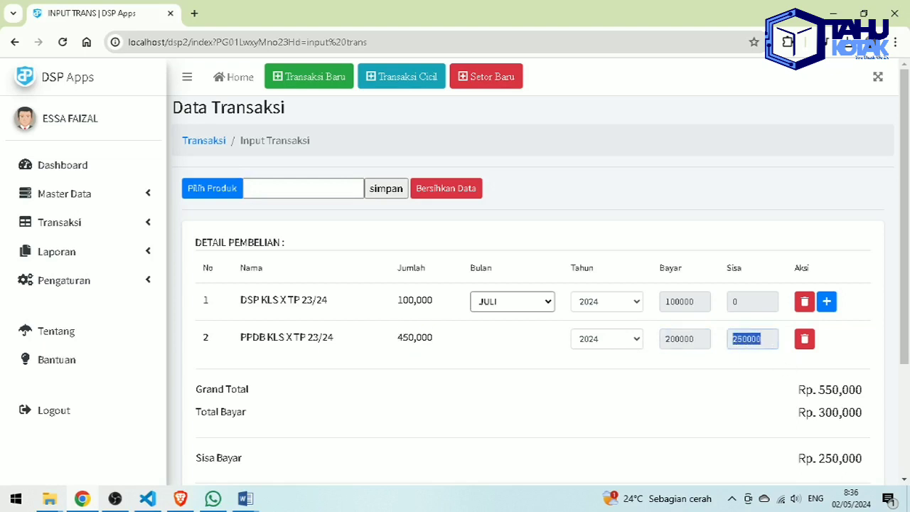
{"action": "scroll", "coordinate": [748, 376], "scroll_direction": "down", "scroll_amount": 2}
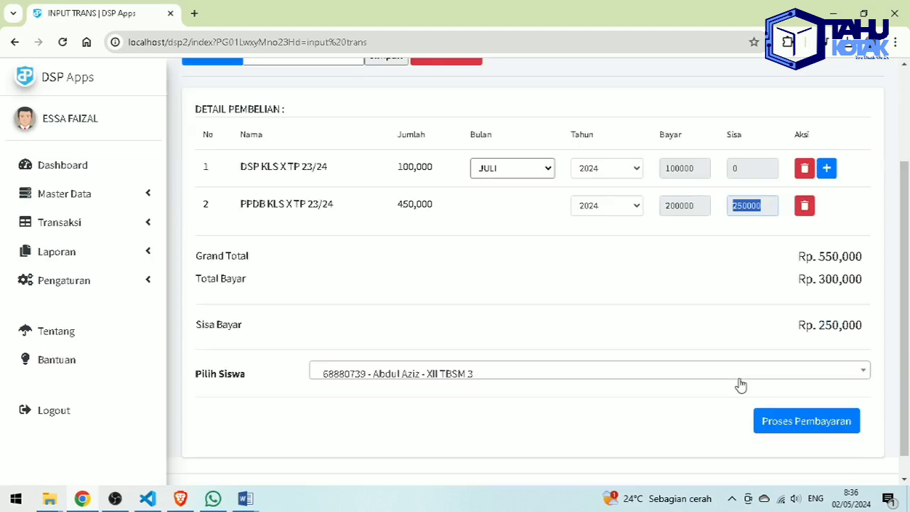
{"action": "key", "text": "alt+Tab"}
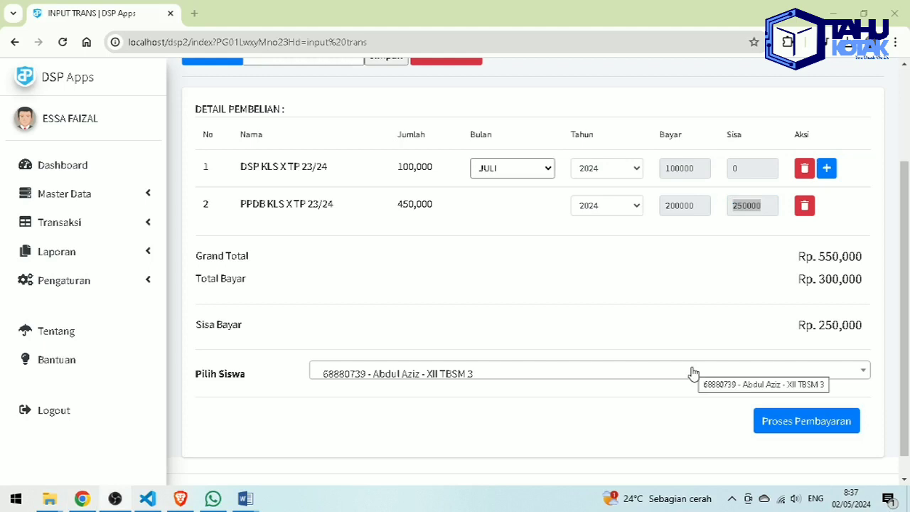
{"action": "scroll", "coordinate": [692, 374], "scroll_direction": "up", "scroll_amount": 2}
{"action": "key", "text": "alt+Tab"}
{"action": "left_click", "coordinate": [489, 302]}
{"action": "left_click_drag", "start_coordinate": [238, 301], "coordinate": [368, 314]}
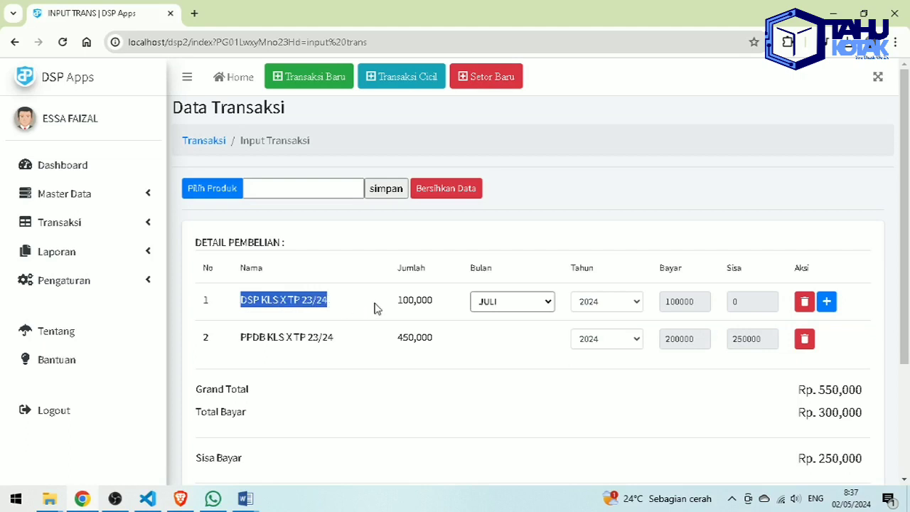
{"action": "left_click", "coordinate": [548, 304]}
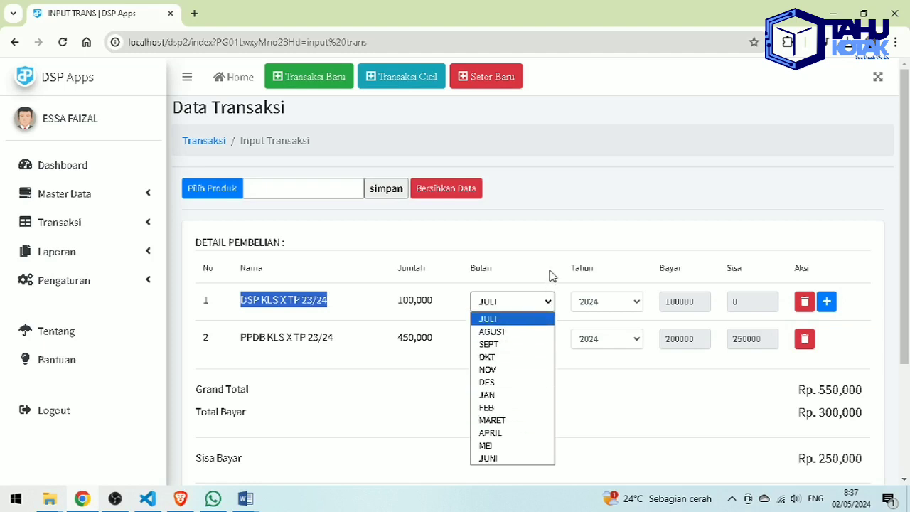
{"action": "left_click", "coordinate": [549, 275]}
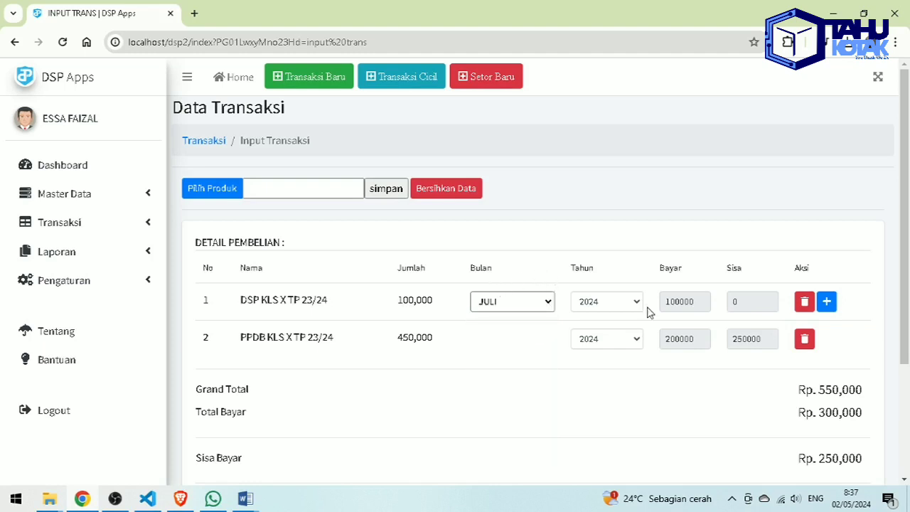
- Check the 550,000 grand total, 300,000 paid and 250,000 remaining, then bring up the student list
{"action": "scroll", "coordinate": [786, 334], "scroll_direction": "down", "scroll_amount": 1}
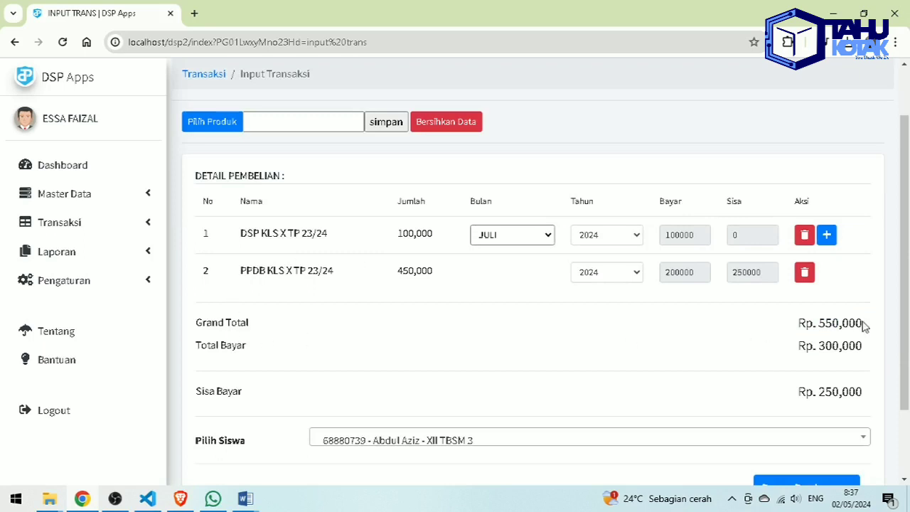
{"action": "left_click_drag", "start_coordinate": [821, 323], "coordinate": [867, 326]}
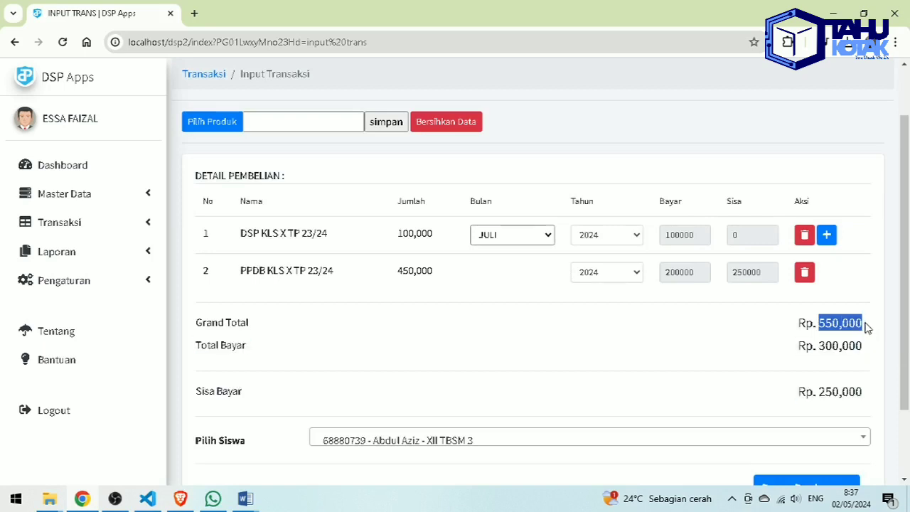
{"action": "left_click_drag", "start_coordinate": [819, 347], "coordinate": [874, 348]}
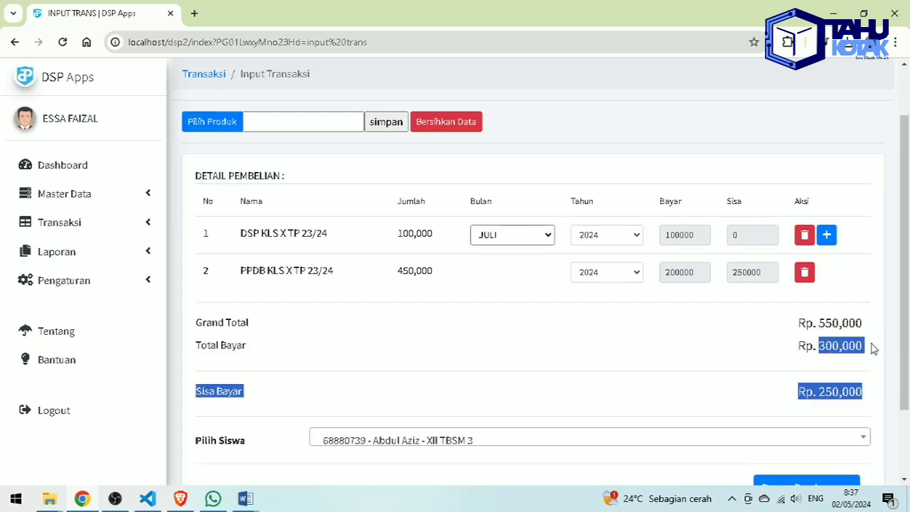
{"action": "left_click", "coordinate": [823, 396]}
{"action": "left_click_drag", "start_coordinate": [823, 396], "coordinate": [866, 394]}
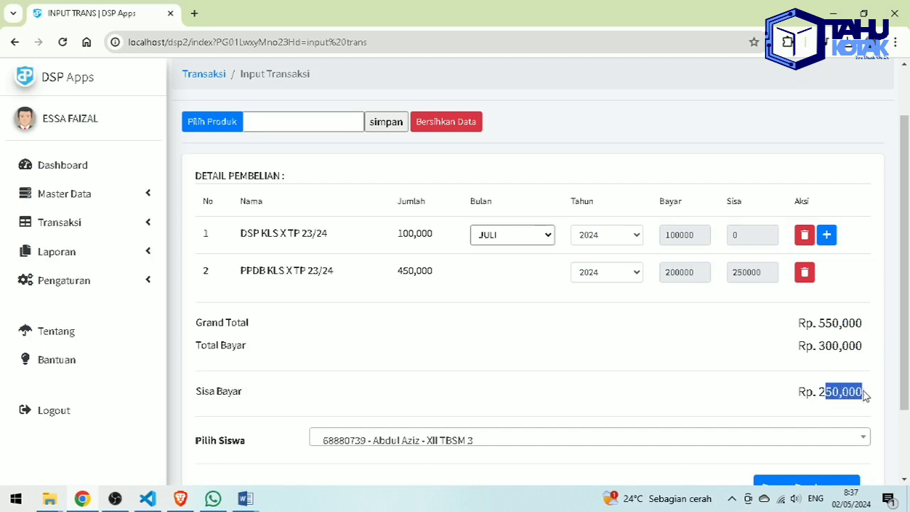
{"action": "left_click", "coordinate": [370, 448]}
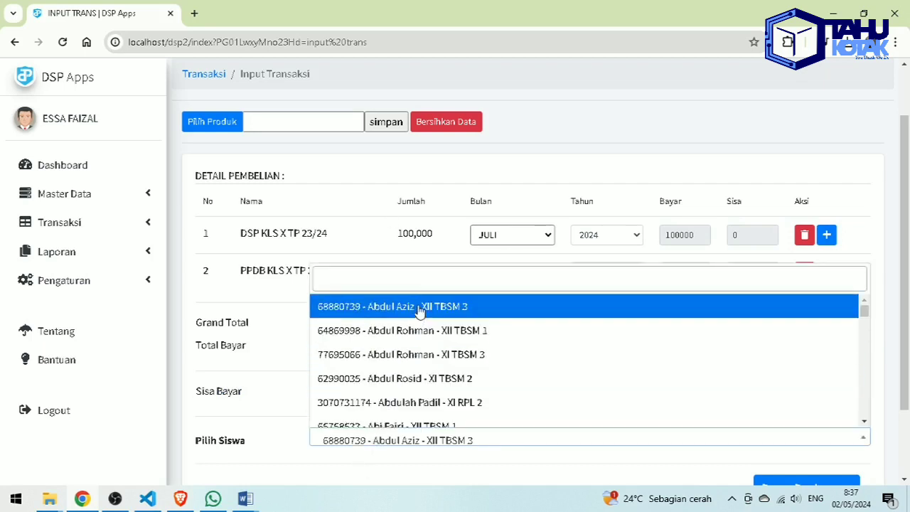
- Pick the first student matching 'x' (X TBSM 3) and process the payment
{"action": "type", "text": "x"}
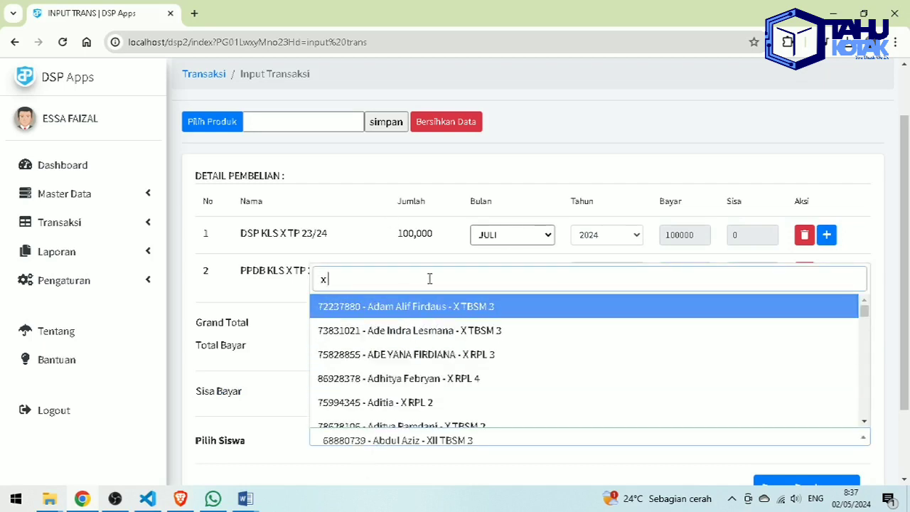
{"action": "key", "text": "Return"}
{"action": "scroll", "coordinate": [447, 298], "scroll_direction": "down", "scroll_amount": 1}
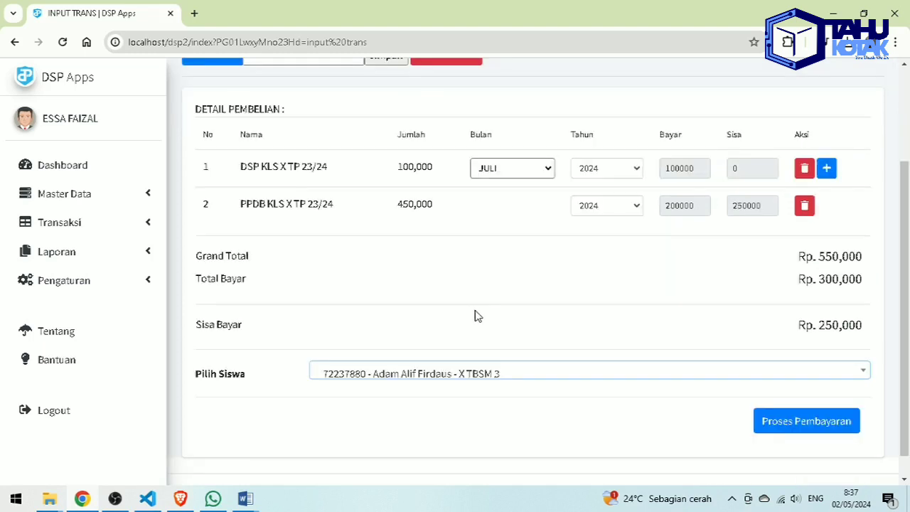
{"action": "left_click", "coordinate": [830, 426]}
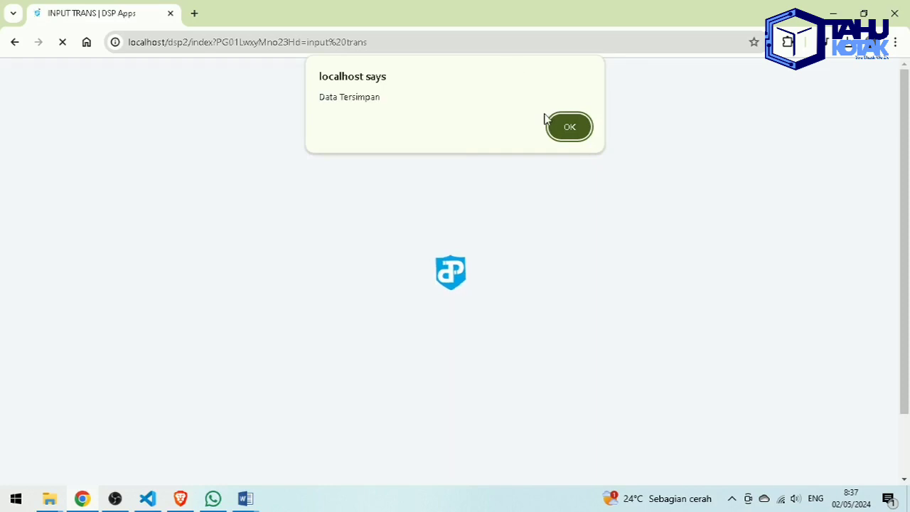
{"action": "left_click", "coordinate": [560, 129]}
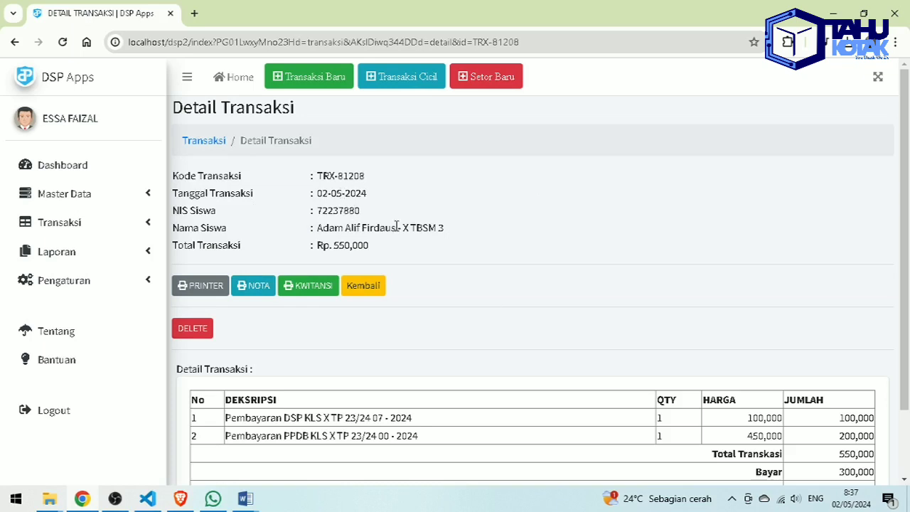
{"action": "left_click_drag", "start_coordinate": [403, 227], "coordinate": [463, 236]}
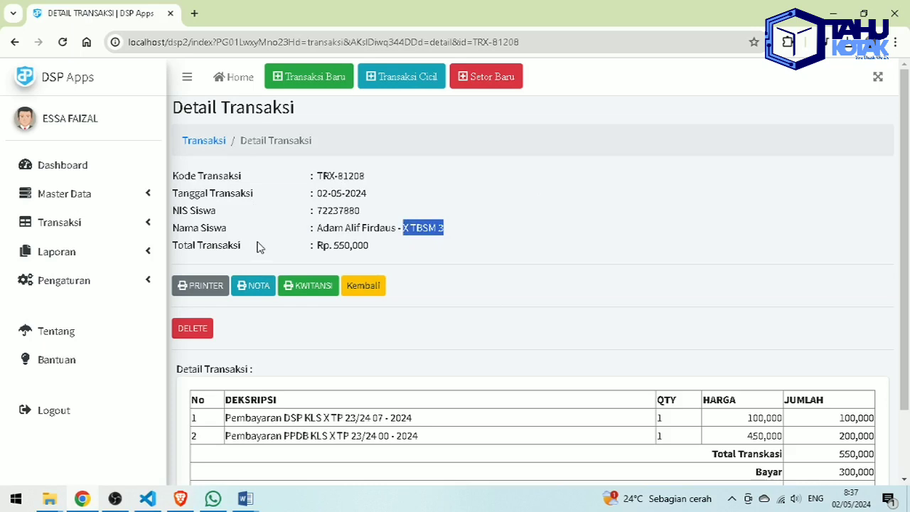
{"action": "left_click_drag", "start_coordinate": [317, 245], "coordinate": [392, 250]}
{"action": "left_click", "coordinate": [443, 258]}
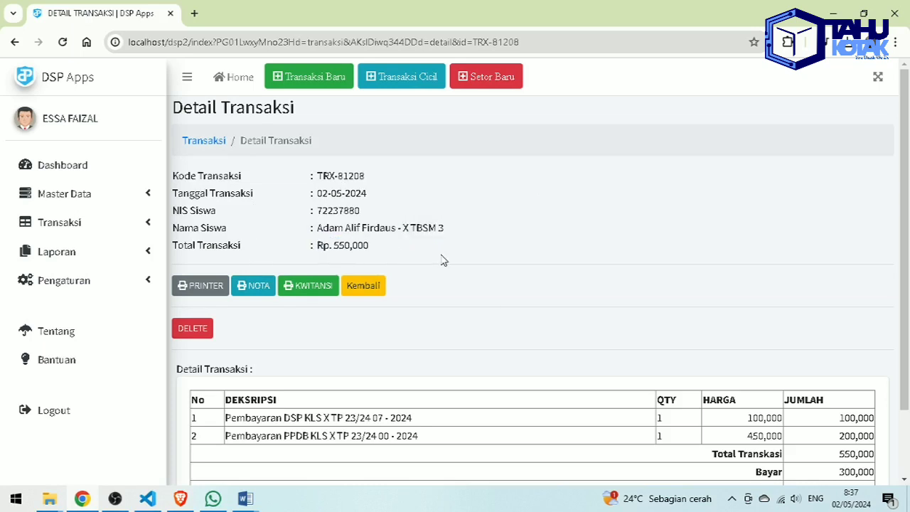
{"action": "scroll", "coordinate": [445, 261], "scroll_direction": "down", "scroll_amount": 1}
{"action": "double_click", "coordinate": [853, 390]}
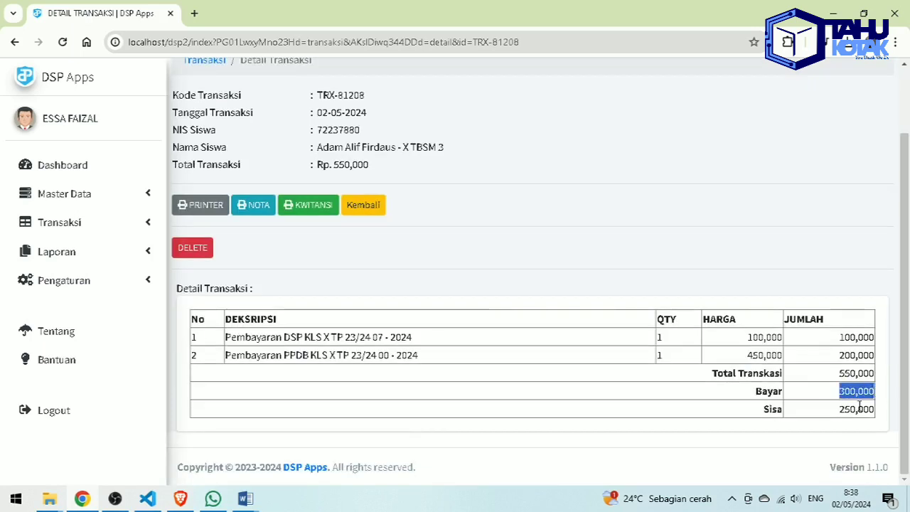
{"action": "left_click_drag", "start_coordinate": [841, 417], "coordinate": [869, 410]}
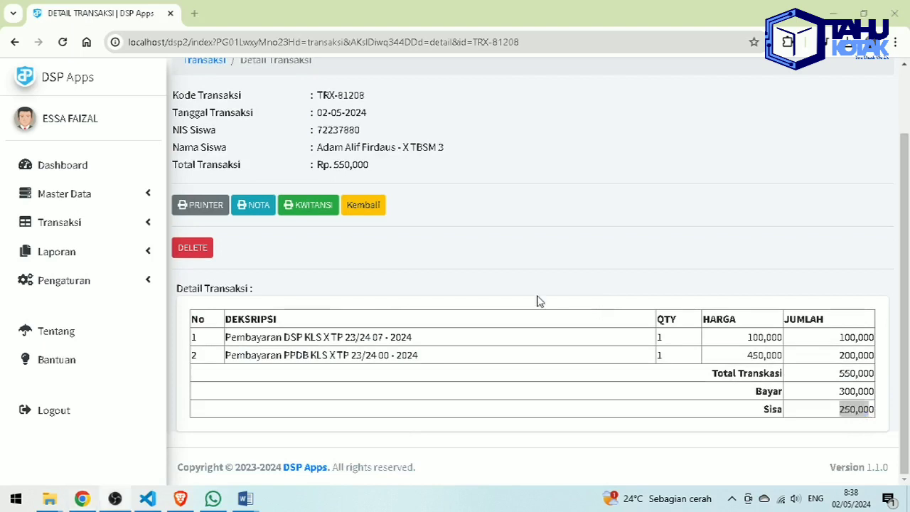
{"action": "scroll", "coordinate": [504, 303], "scroll_direction": "up", "scroll_amount": 1}
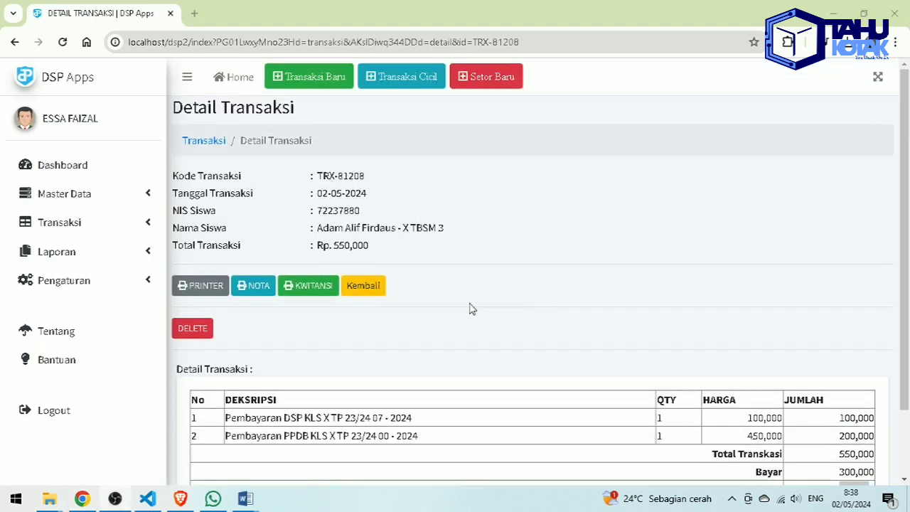
{"action": "left_click", "coordinate": [211, 287]}
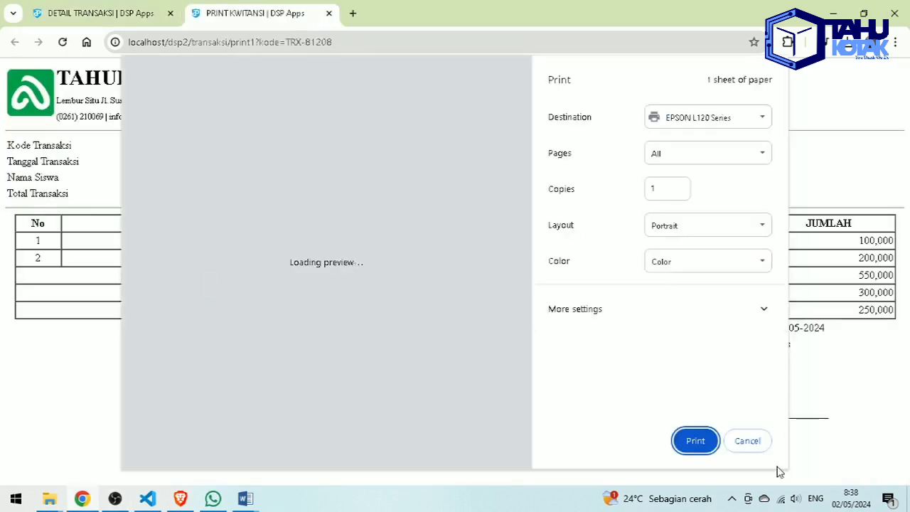
{"action": "left_click", "coordinate": [755, 449]}
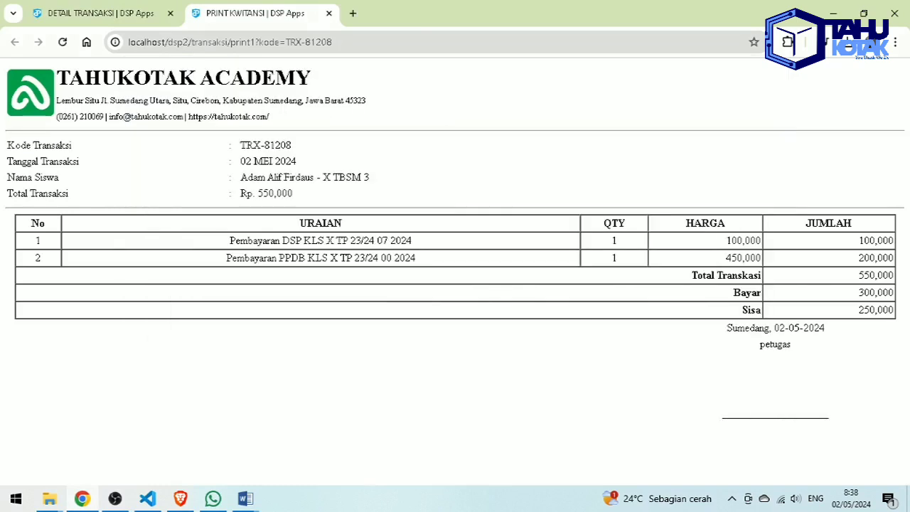
{"action": "left_click", "coordinate": [115, 498]}
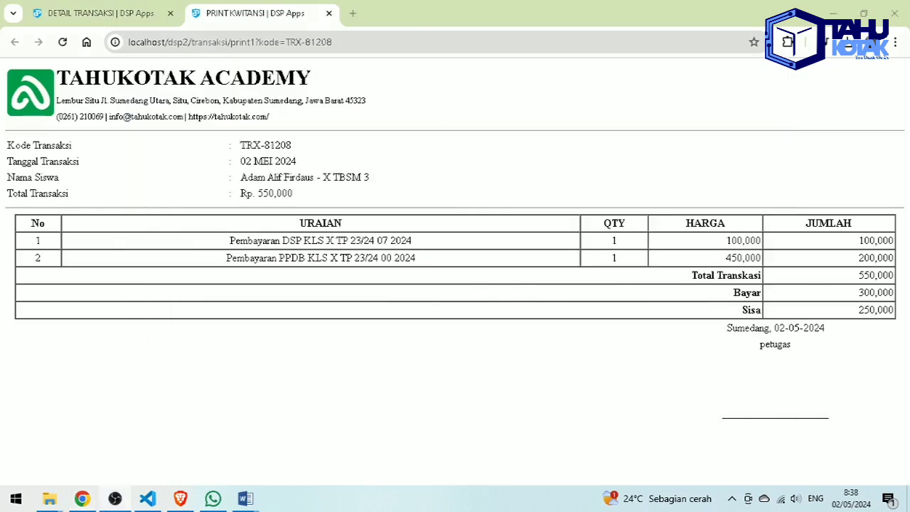
{"action": "left_click", "coordinate": [329, 13]}
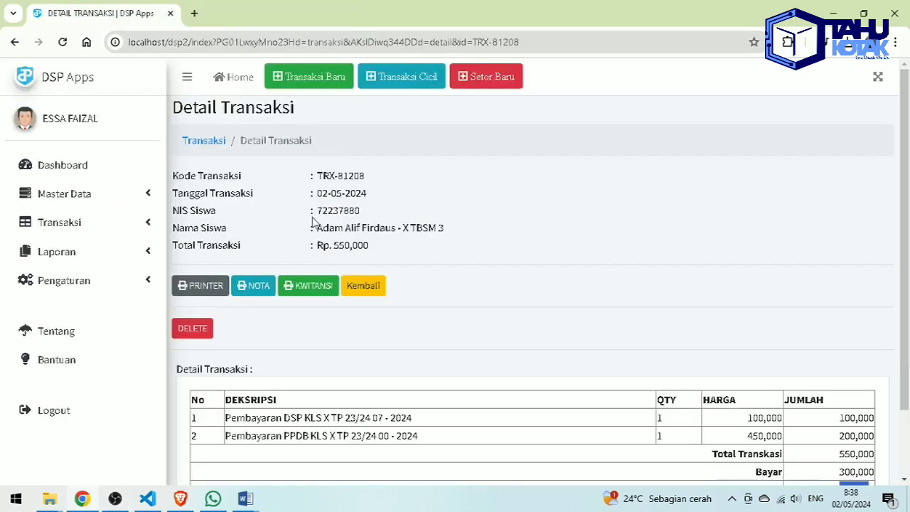
{"action": "left_click", "coordinate": [257, 285]}
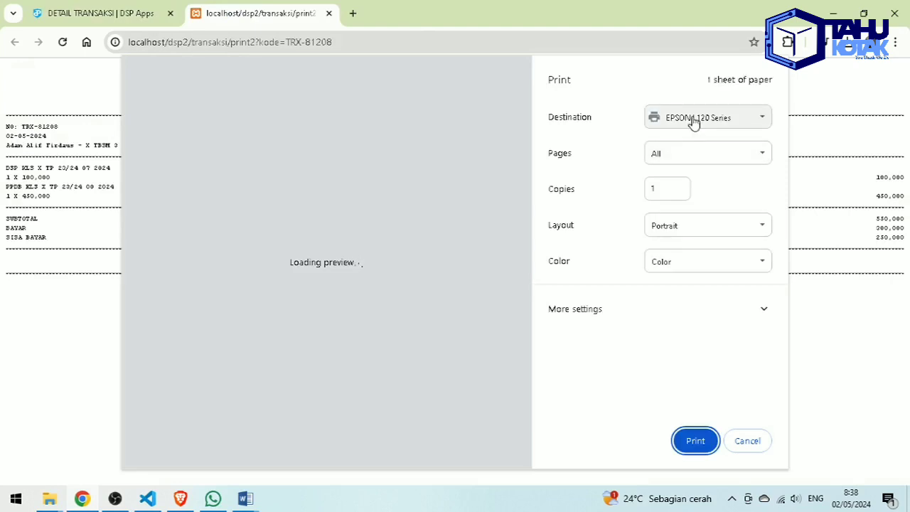
{"action": "left_click", "coordinate": [693, 123]}
{"action": "left_click", "coordinate": [689, 145]}
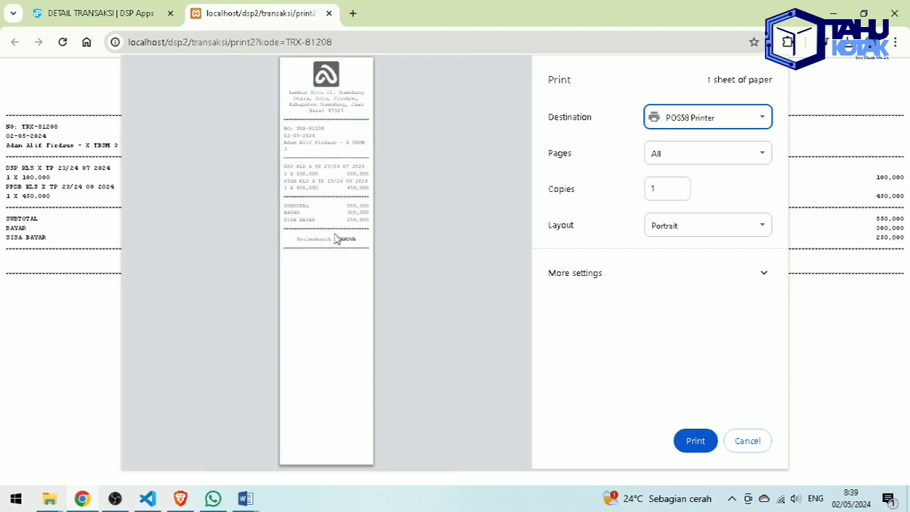
{"action": "left_click", "coordinate": [734, 433]}
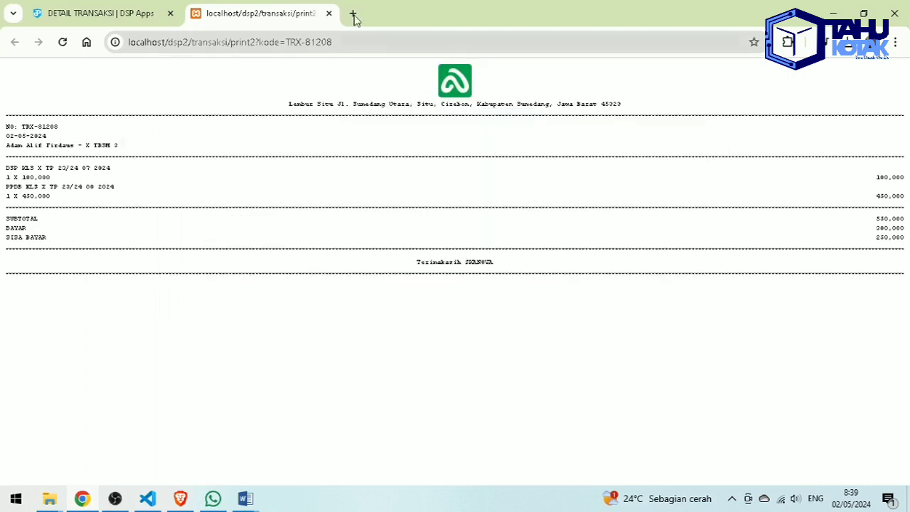
{"action": "left_click", "coordinate": [329, 14]}
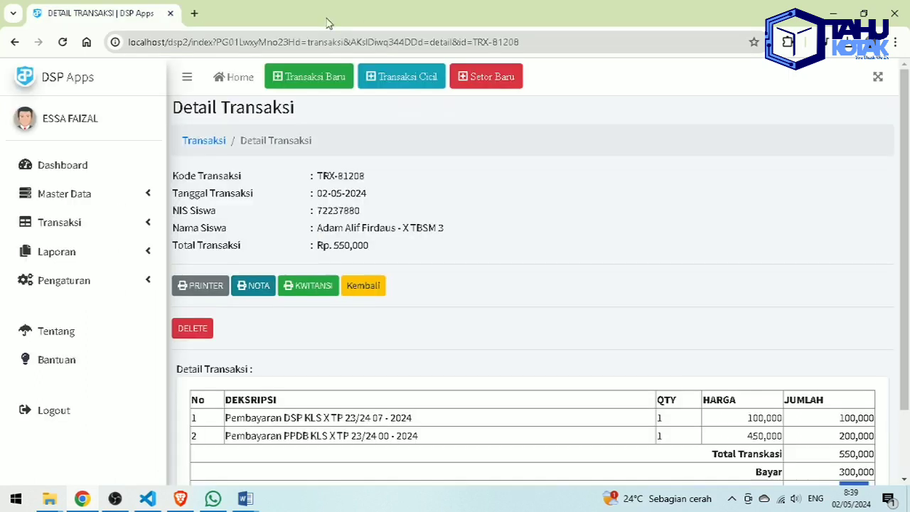
{"action": "left_click", "coordinate": [305, 287]}
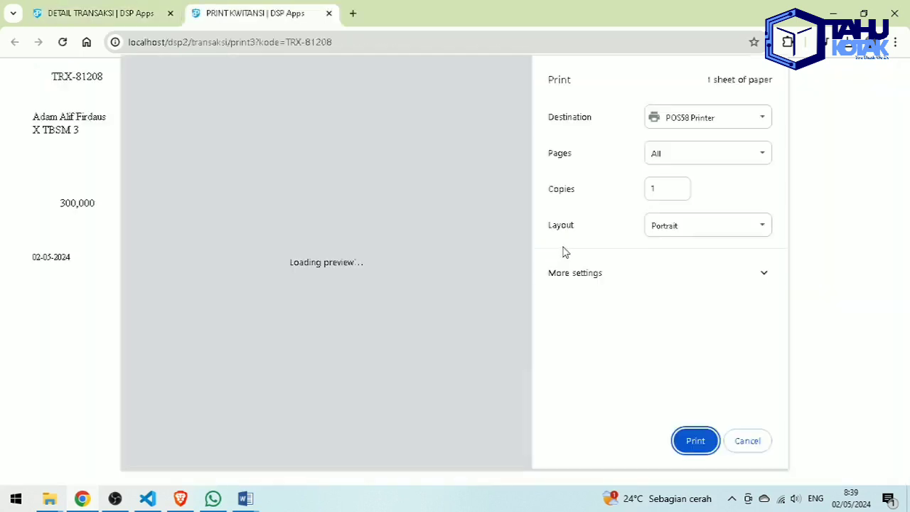
{"action": "left_click", "coordinate": [662, 117]}
{"action": "left_click", "coordinate": [679, 145]}
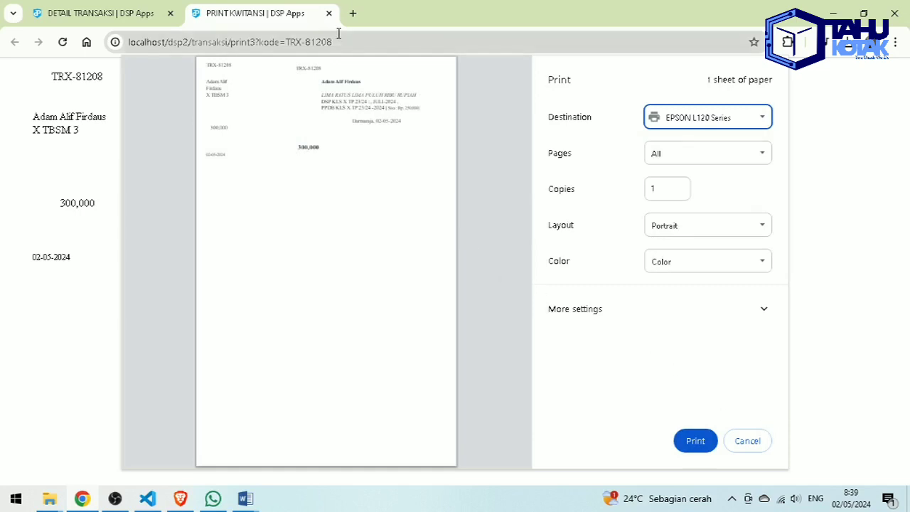
{"action": "left_click", "coordinate": [328, 13]}
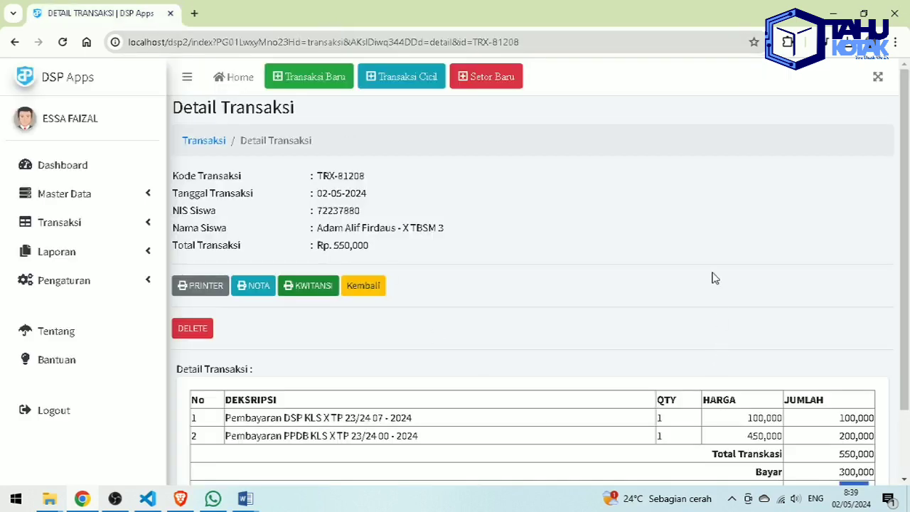
{"action": "scroll", "coordinate": [649, 426], "scroll_direction": "down", "scroll_amount": 2}
{"action": "left_click", "coordinate": [587, 364]}
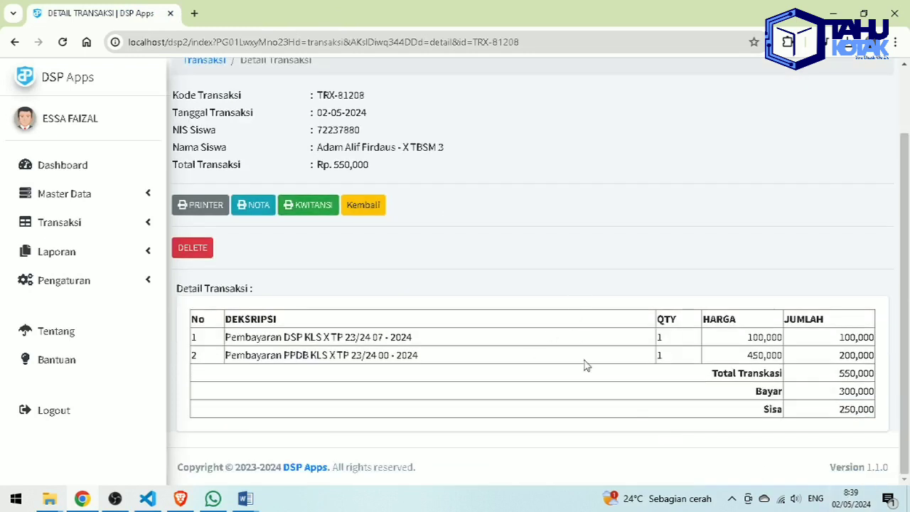
{"action": "scroll", "coordinate": [695, 410], "scroll_direction": "up", "scroll_amount": 2}
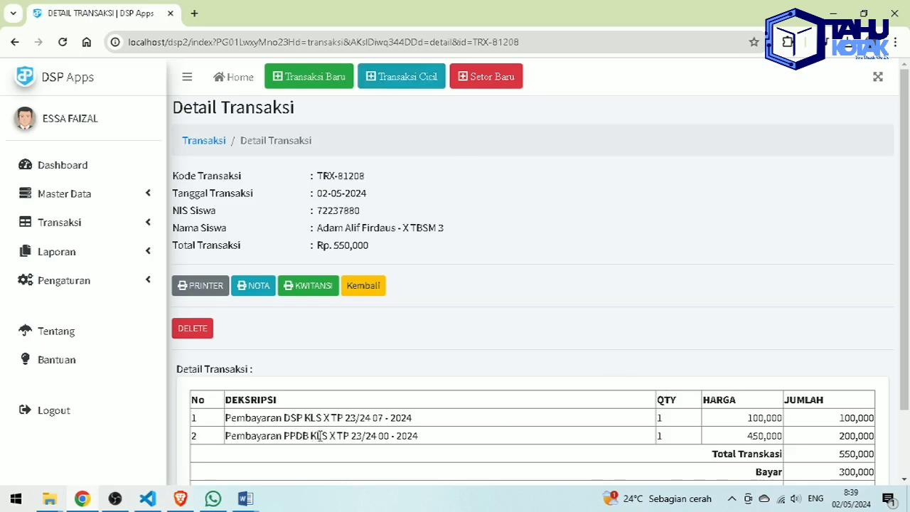
{"action": "left_click_drag", "start_coordinate": [749, 436], "coordinate": [788, 442]}
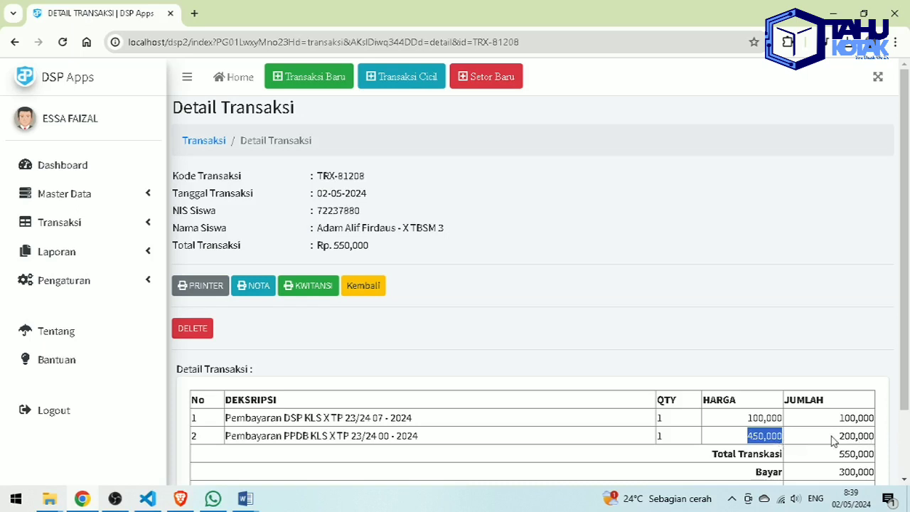
{"action": "left_click_drag", "start_coordinate": [841, 436], "coordinate": [882, 437]}
{"action": "scroll", "coordinate": [851, 445], "scroll_direction": "down", "scroll_amount": 2}
{"action": "left_click", "coordinate": [844, 422]}
{"action": "double_click", "coordinate": [843, 423]}
{"action": "left_click", "coordinate": [711, 296]}
{"action": "scroll", "coordinate": [663, 274], "scroll_direction": "up", "scroll_amount": 2}
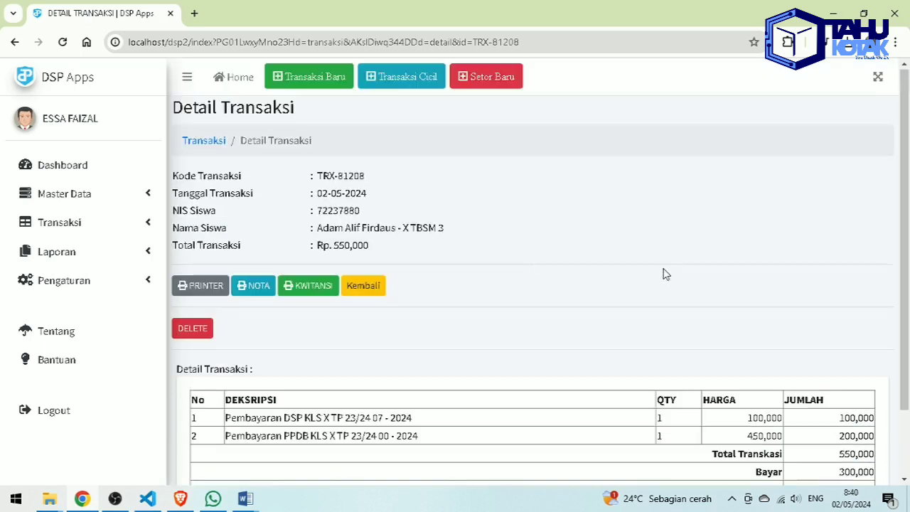
- From the dashboard, open Transaksi Cicil and filter instalments by the PPDB product
{"action": "left_click", "coordinate": [75, 163]}
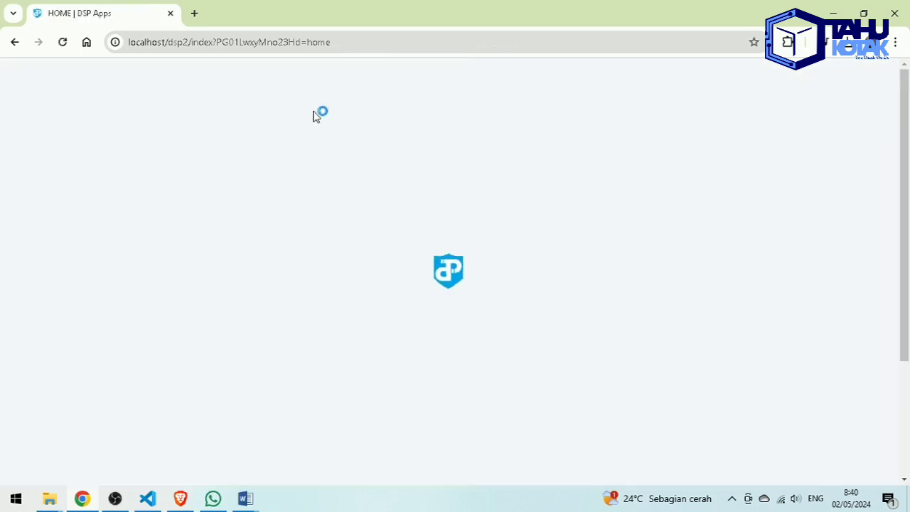
{"action": "left_click", "coordinate": [401, 79]}
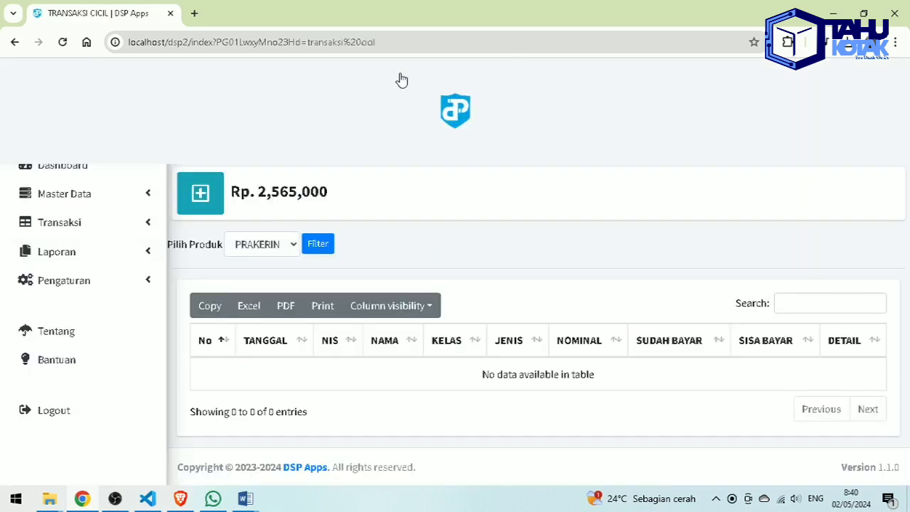
{"action": "left_click", "coordinate": [265, 243]}
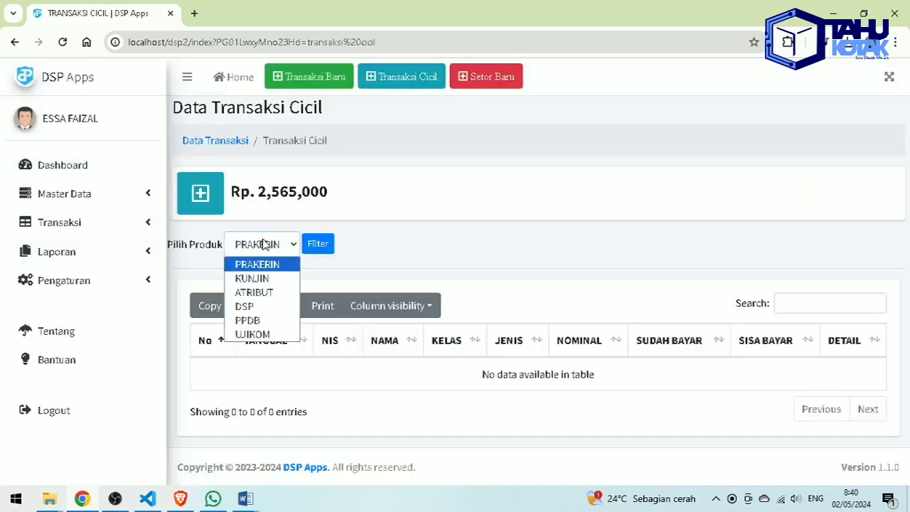
{"action": "left_click", "coordinate": [248, 321]}
{"action": "left_click", "coordinate": [316, 244]}
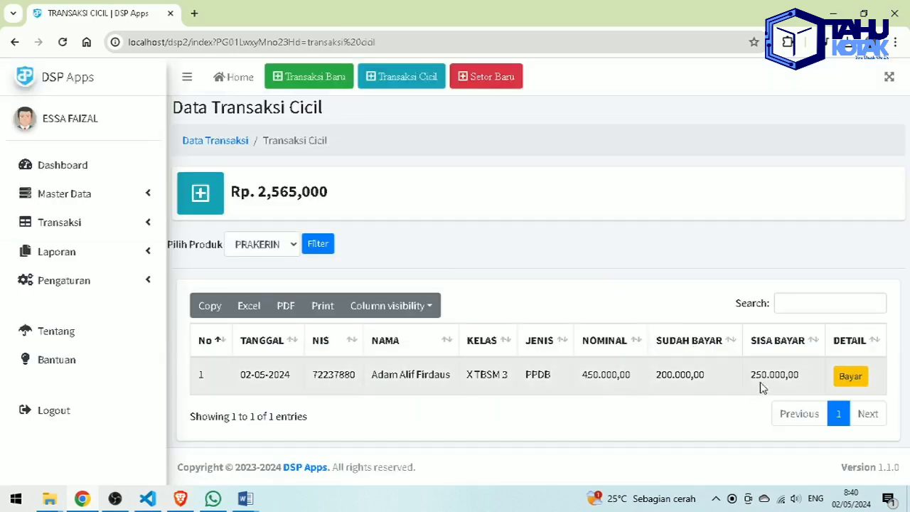
- Pay 100000 toward the outstanding PPDB instalment and confirm the save
{"action": "left_click", "coordinate": [851, 376]}
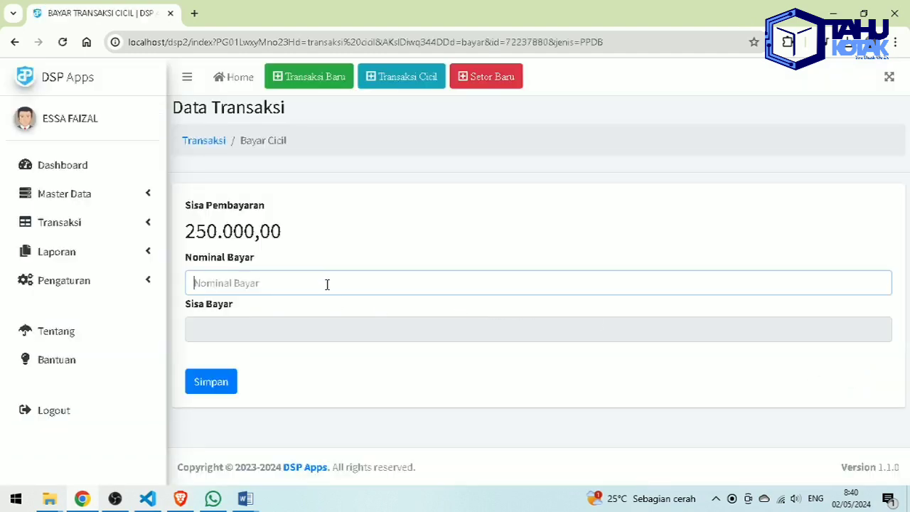
{"action": "type", "text": "100000"}
{"action": "left_click", "coordinate": [205, 384]}
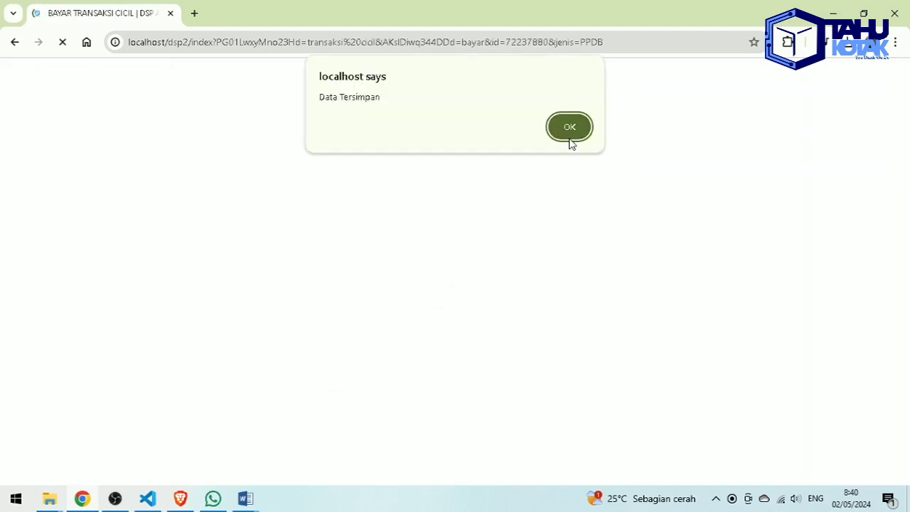
{"action": "left_click", "coordinate": [571, 138]}
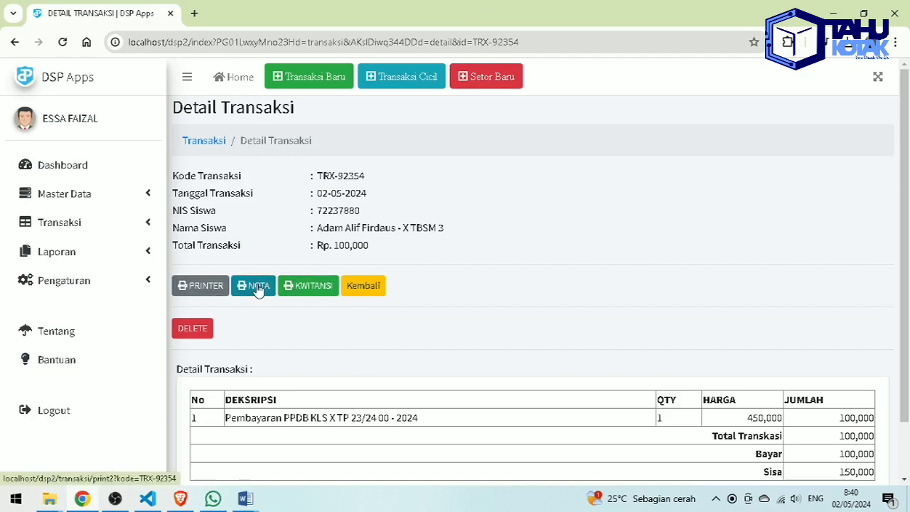
{"action": "scroll", "coordinate": [649, 329], "scroll_direction": "down", "scroll_amount": 2}
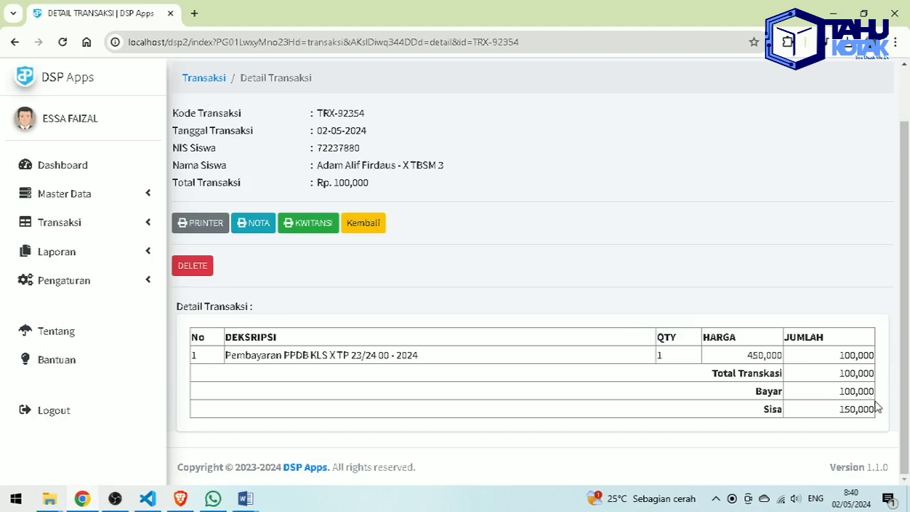
{"action": "scroll", "coordinate": [841, 406], "scroll_direction": "up", "scroll_amount": 2}
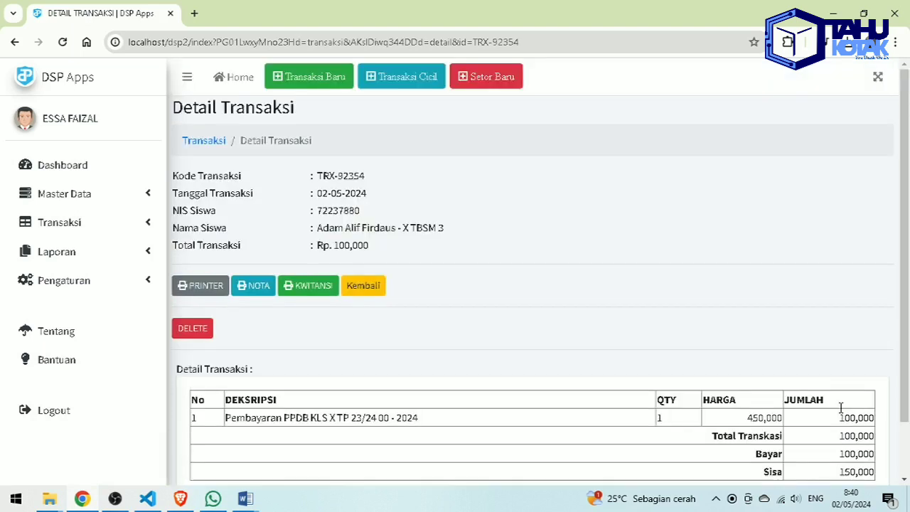
- Start a new deposit and check the total funds not yet deposited
{"action": "left_click", "coordinate": [485, 85]}
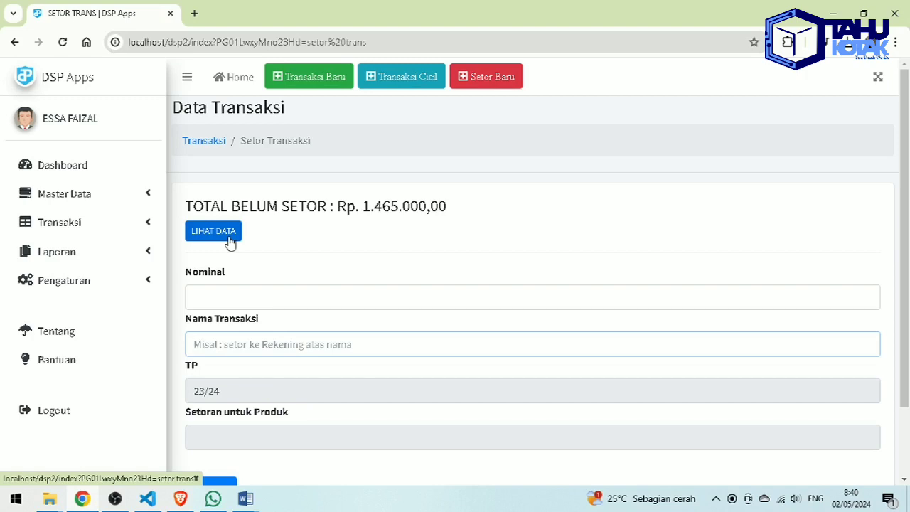
{"action": "left_click", "coordinate": [498, 85]}
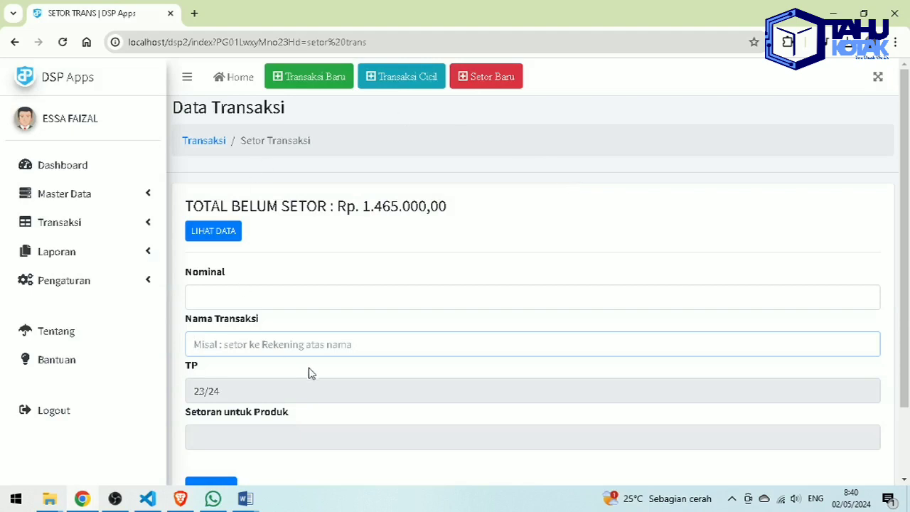
{"action": "left_click", "coordinate": [226, 234]}
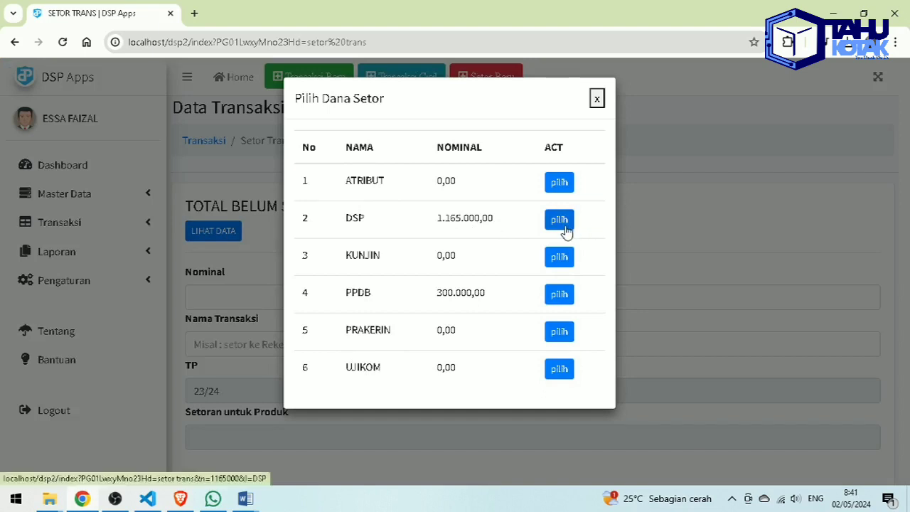
{"action": "left_click", "coordinate": [598, 104]}
{"action": "left_click_drag", "start_coordinate": [357, 200], "coordinate": [504, 217]}
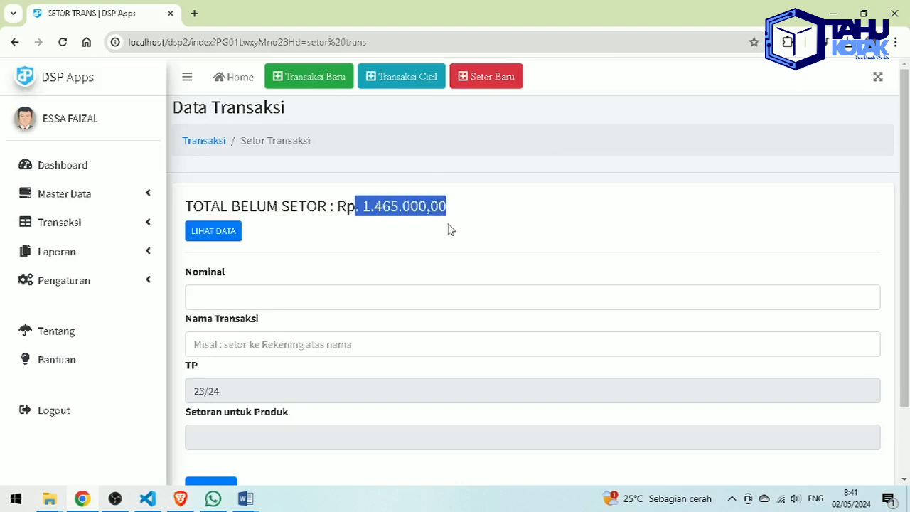
- Deposit the 300.000,00 PPDB funds under the saved Tahu Kotak account name and save
{"action": "left_click", "coordinate": [194, 232]}
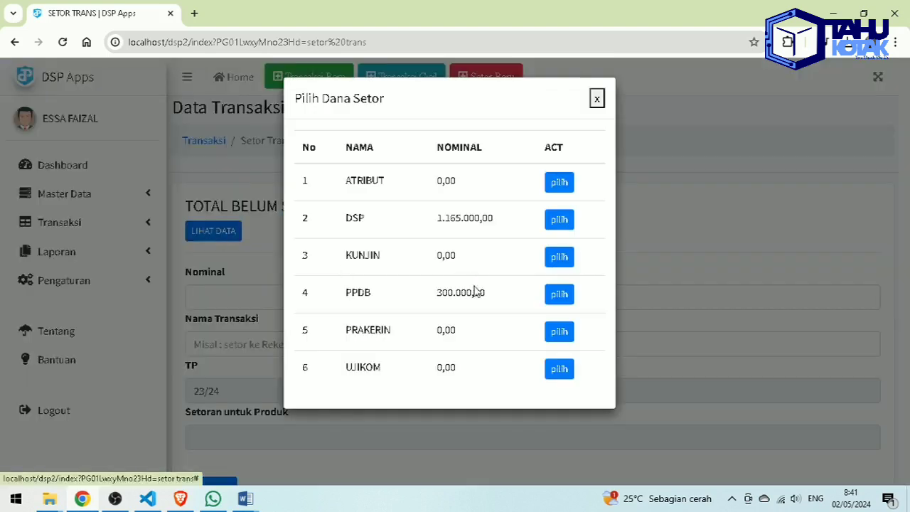
{"action": "left_click", "coordinate": [559, 295]}
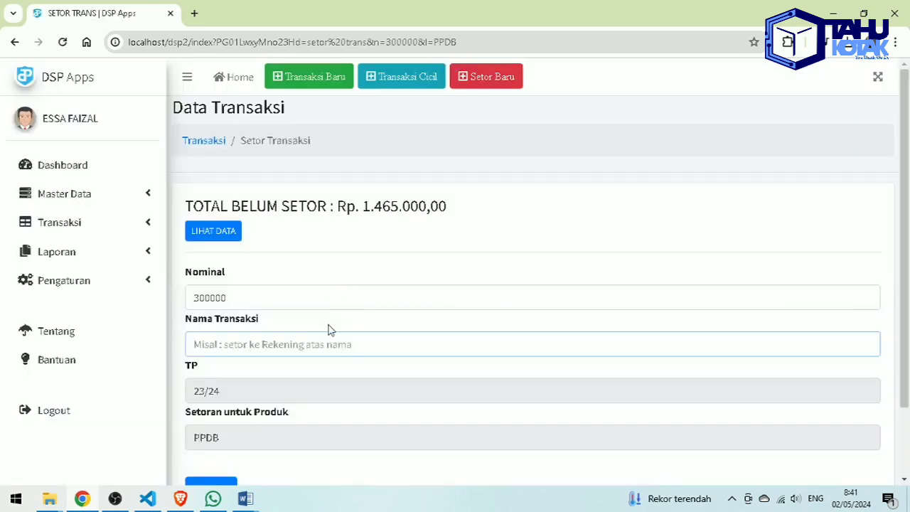
{"action": "type", "text": "Re"}
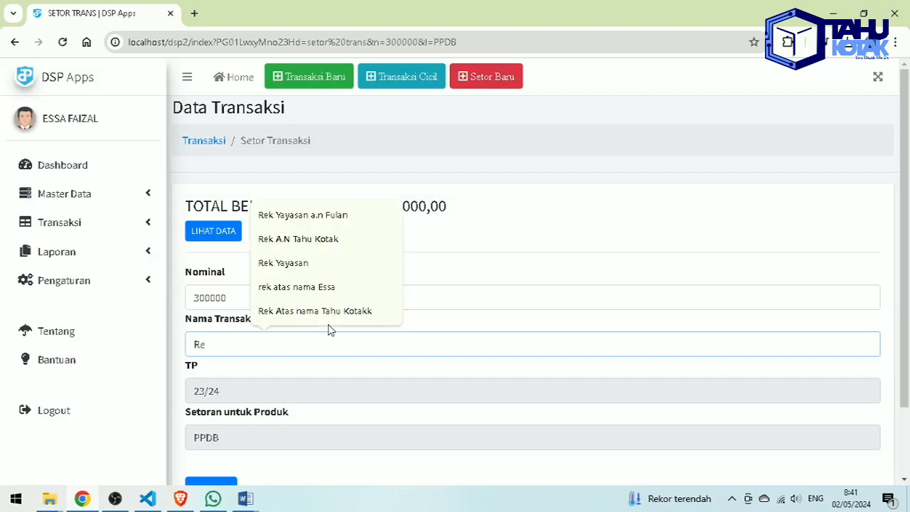
{"action": "left_click", "coordinate": [332, 310]}
{"action": "scroll", "coordinate": [282, 350], "scroll_direction": "down", "scroll_amount": 1}
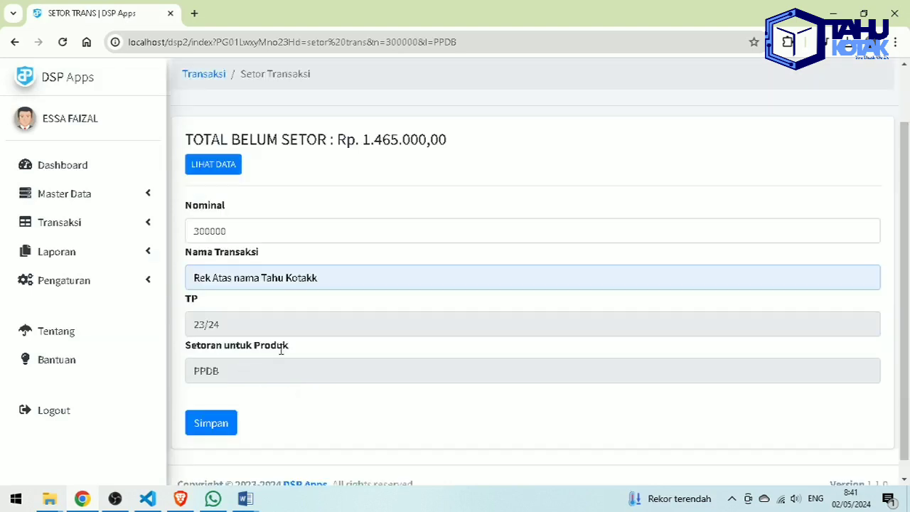
{"action": "double_click", "coordinate": [210, 324]}
{"action": "double_click", "coordinate": [232, 370]}
{"action": "left_click", "coordinate": [210, 423]}
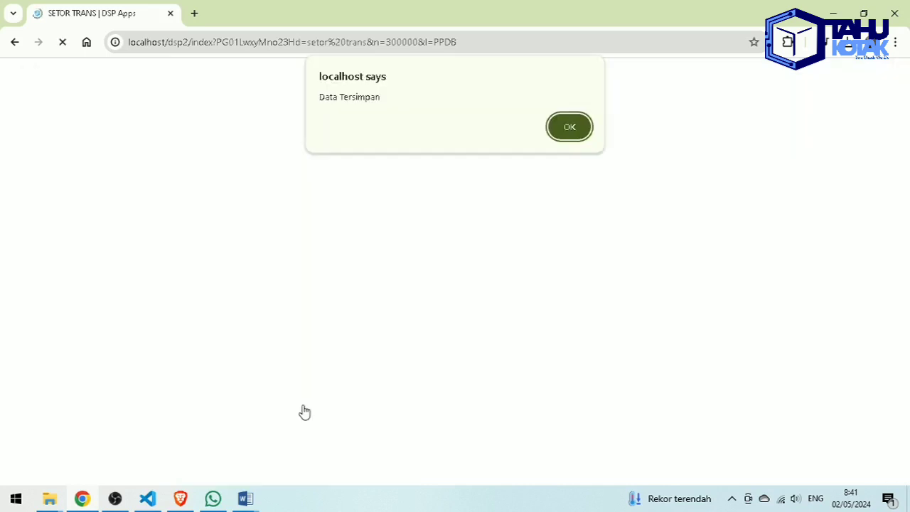
- Confirm the save and open details of the 300.000,00 PPDB deposit in Transaksi Keluar
{"action": "left_click", "coordinate": [563, 133]}
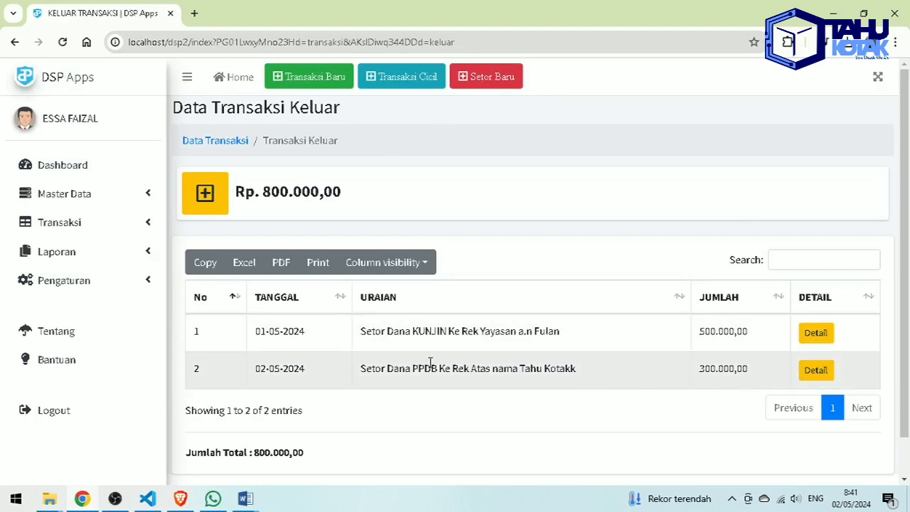
{"action": "left_click_drag", "start_coordinate": [366, 368], "coordinate": [563, 389]}
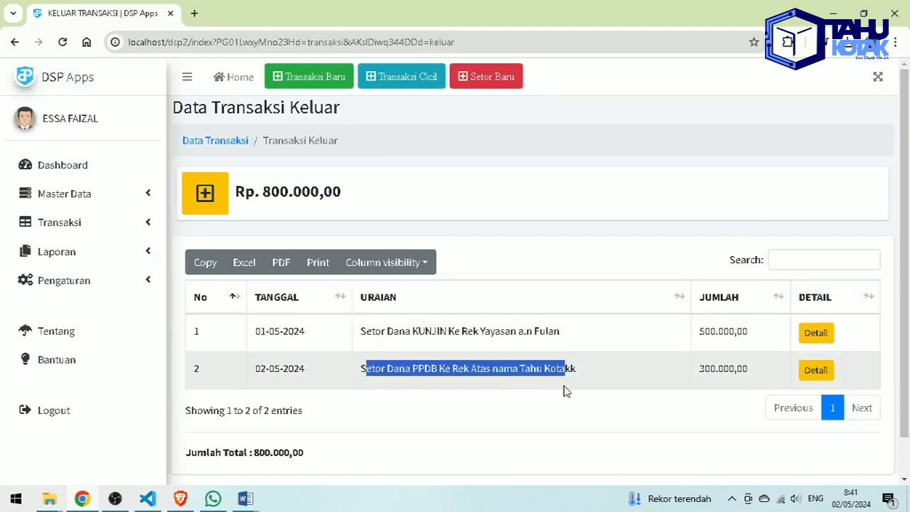
{"action": "left_click", "coordinate": [541, 372]}
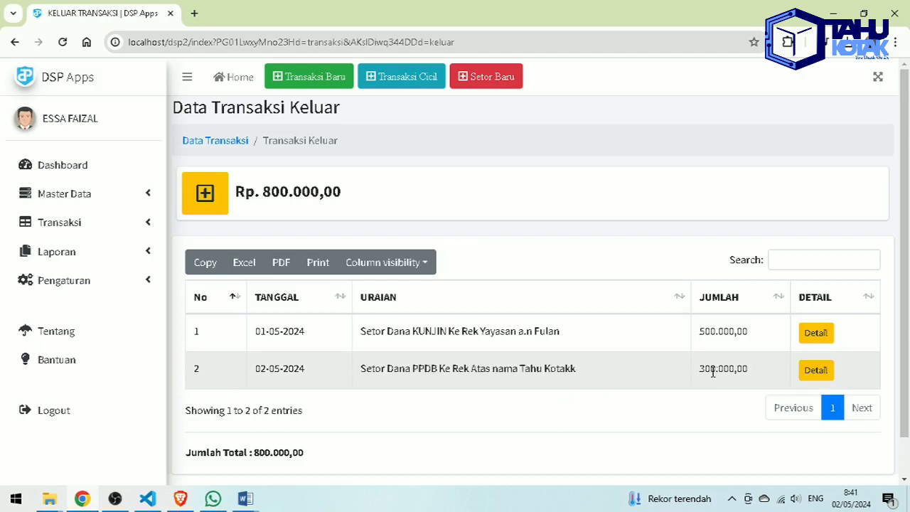
{"action": "left_click_drag", "start_coordinate": [698, 378], "coordinate": [750, 370]}
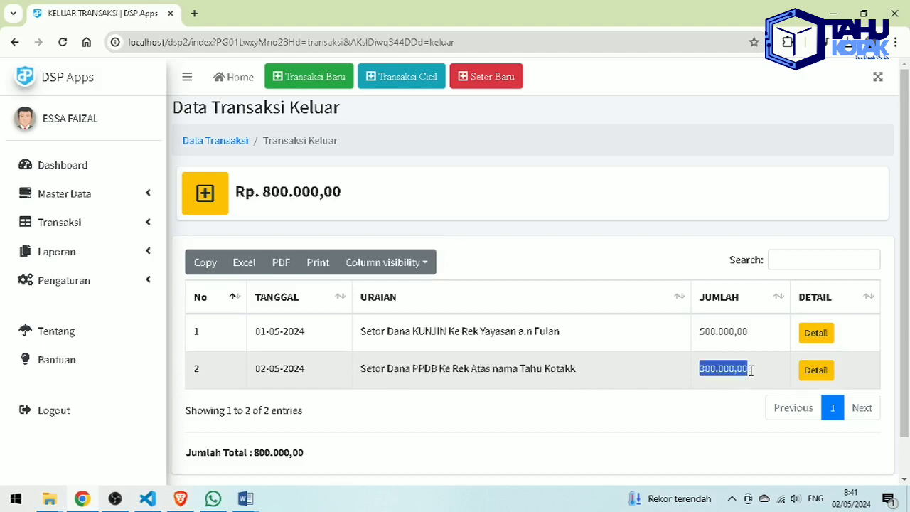
{"action": "left_click", "coordinate": [821, 374]}
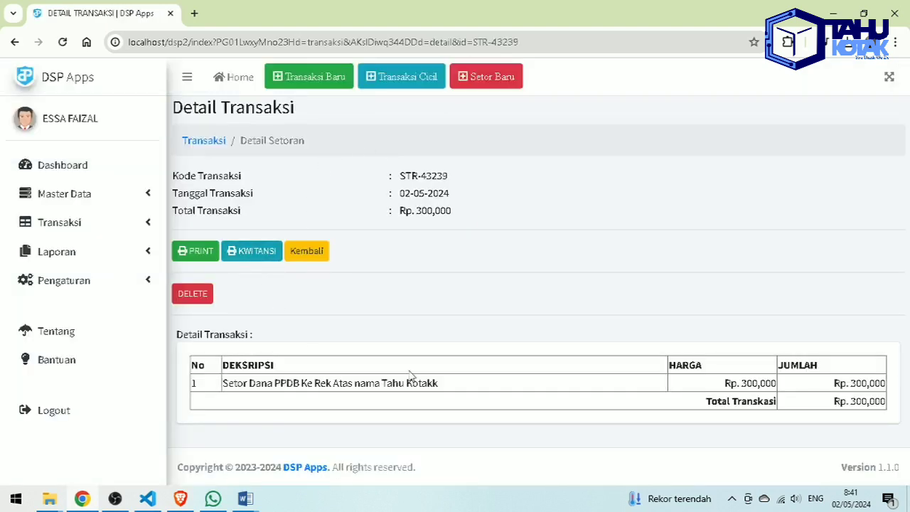
- Preview deposit STR-43239's printable receipt, then cancel printing
{"action": "left_click", "coordinate": [207, 257]}
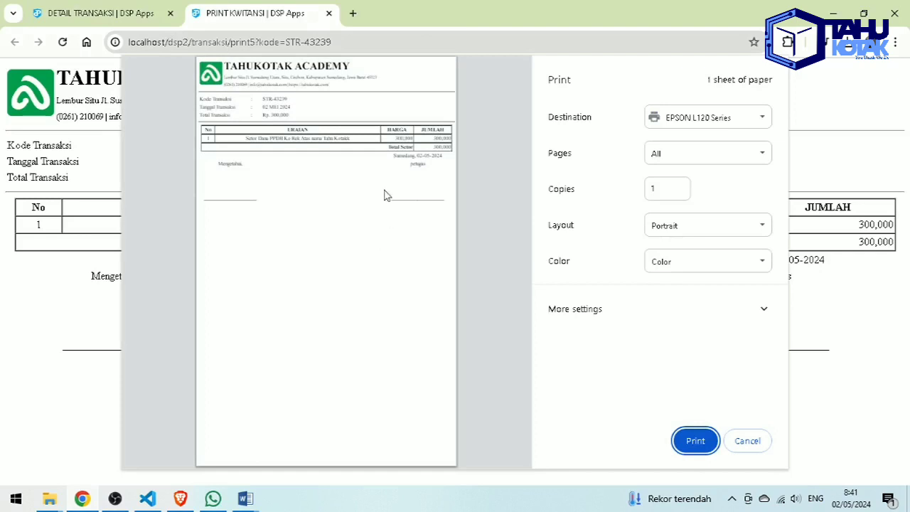
{"action": "left_click", "coordinate": [217, 170]}
{"action": "left_click_drag", "start_coordinate": [410, 165], "coordinate": [429, 170]}
{"action": "left_click", "coordinate": [429, 198]}
{"action": "left_click", "coordinate": [725, 440]}
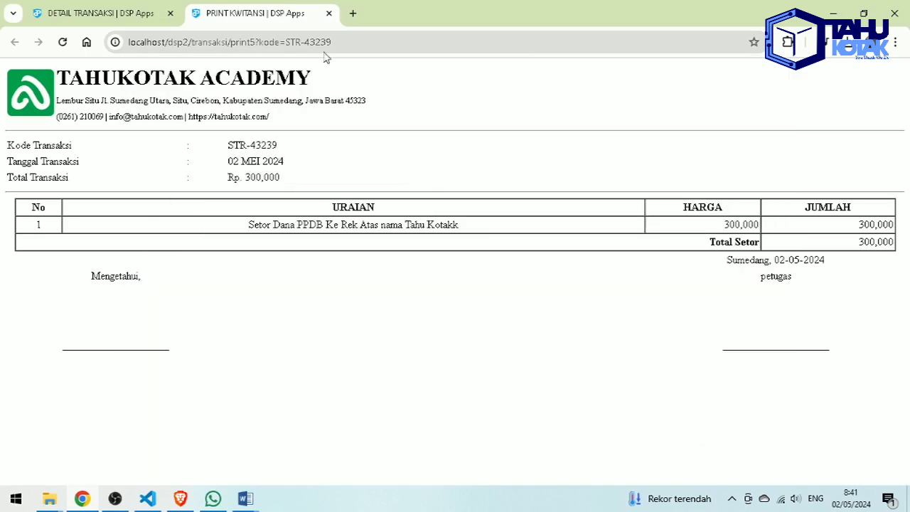
- Close the receipt page and expand Laporan and the transaction pages in the sidebar
{"action": "left_click", "coordinate": [328, 13]}
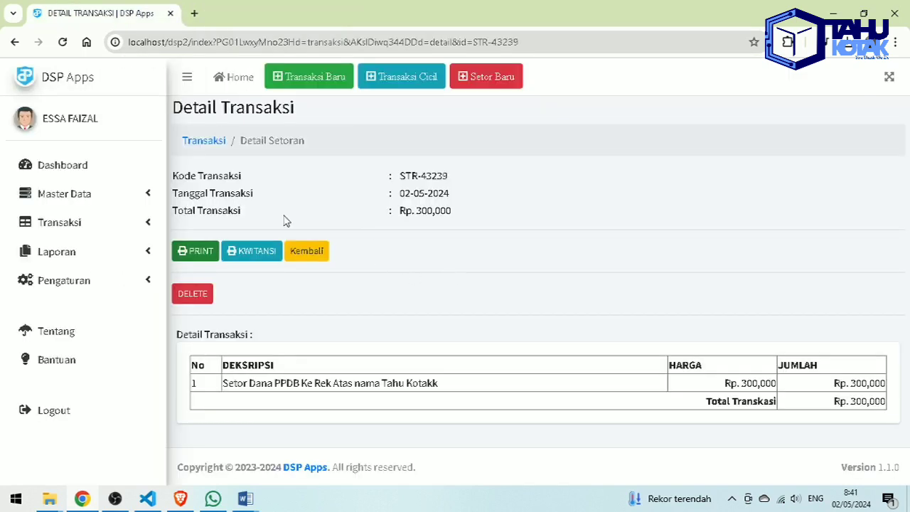
{"action": "left_click", "coordinate": [125, 247]}
{"action": "left_click", "coordinate": [120, 223]}
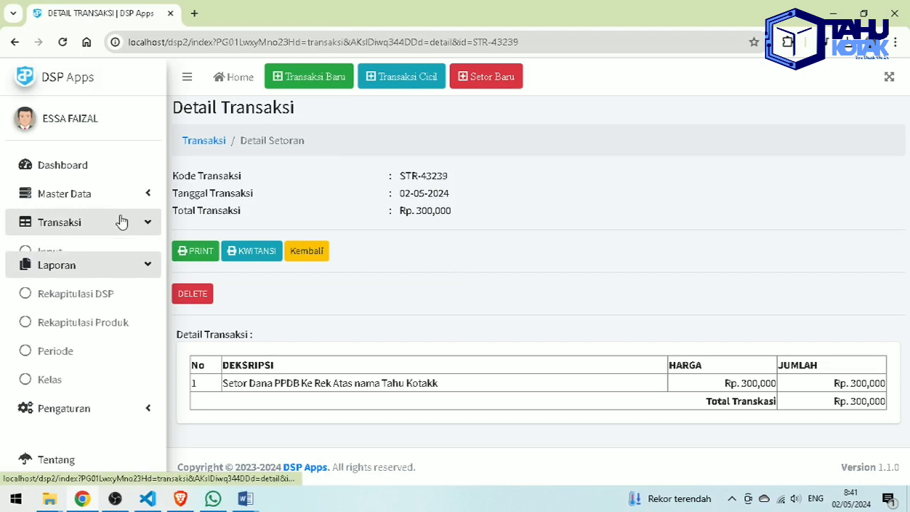
- Open the Transaksi > Masuk incoming transactions list and look over its six entries
{"action": "left_click", "coordinate": [88, 288]}
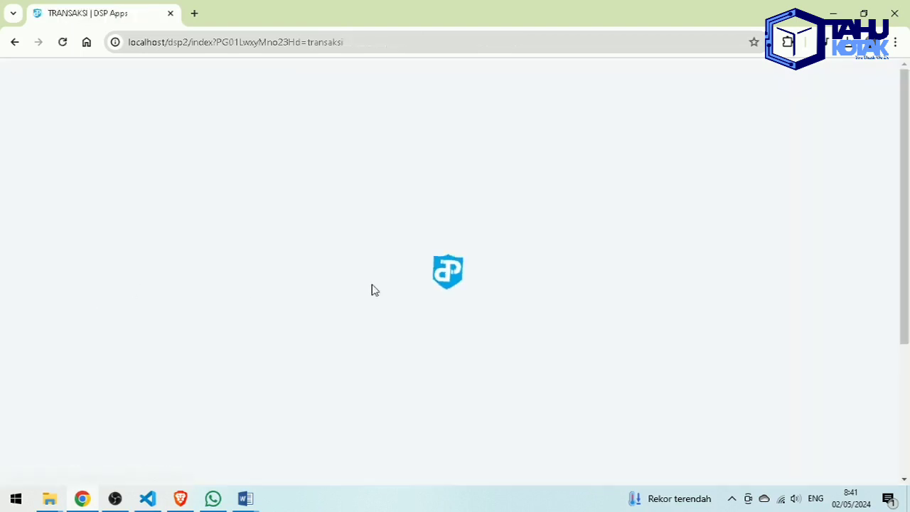
{"action": "scroll", "coordinate": [597, 287], "scroll_direction": "down", "scroll_amount": 3}
{"action": "scroll", "coordinate": [597, 287], "scroll_direction": "up", "scroll_amount": 1}
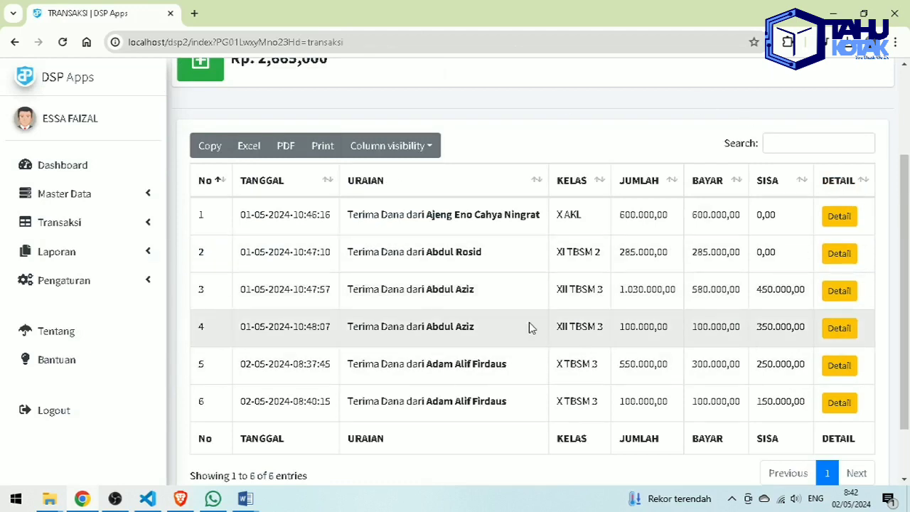
{"action": "scroll", "coordinate": [530, 327], "scroll_direction": "up", "scroll_amount": 1}
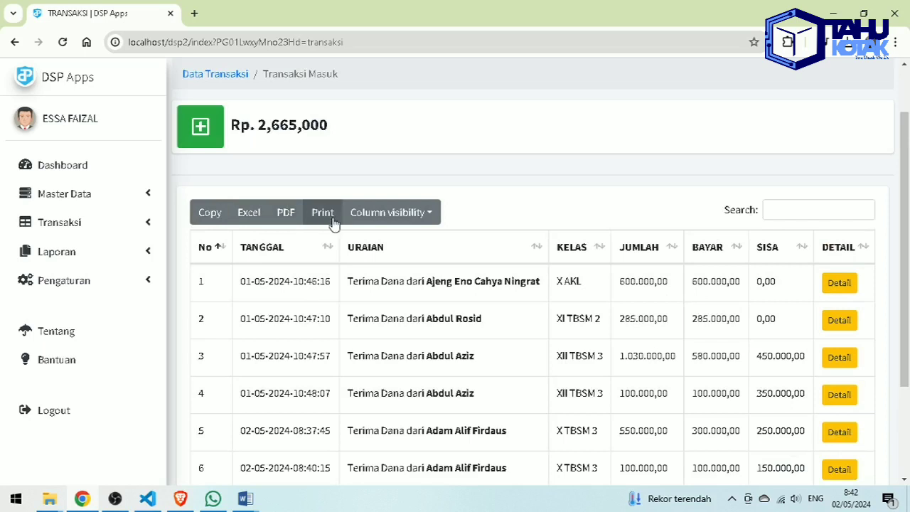
{"action": "scroll", "coordinate": [817, 307], "scroll_direction": "down", "scroll_amount": 2}
{"action": "scroll", "coordinate": [349, 227], "scroll_direction": "up", "scroll_amount": 1}
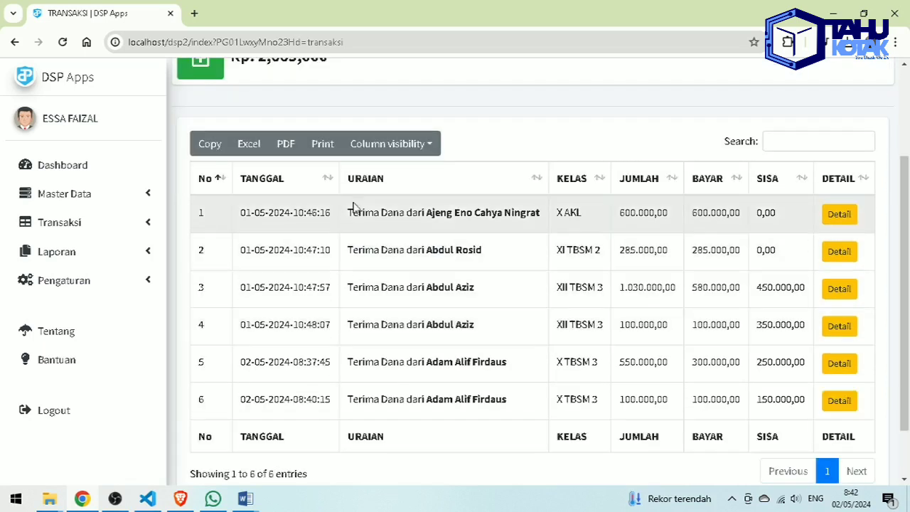
- Hide the DETAIL column from the incoming transactions table via Column visibility
{"action": "left_click", "coordinate": [386, 143]}
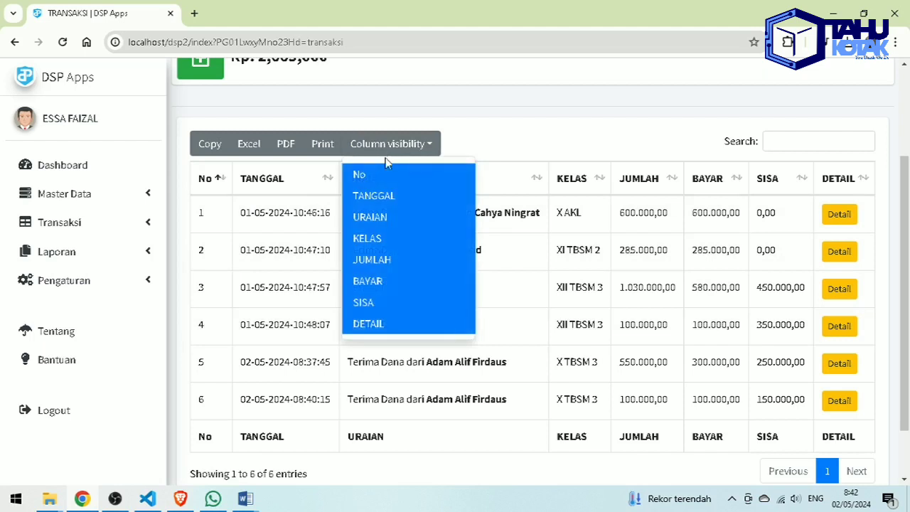
{"action": "left_click", "coordinate": [381, 325]}
{"action": "left_click", "coordinate": [857, 207]}
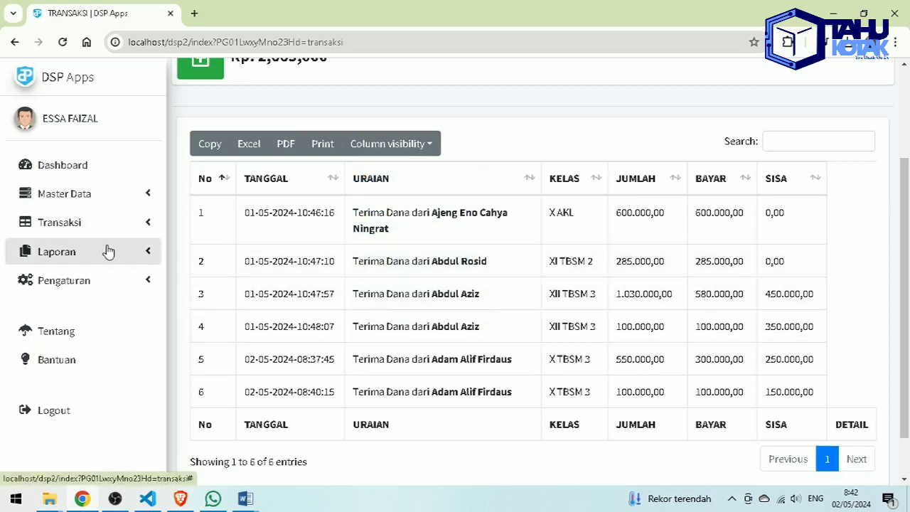
{"action": "left_click", "coordinate": [108, 251]}
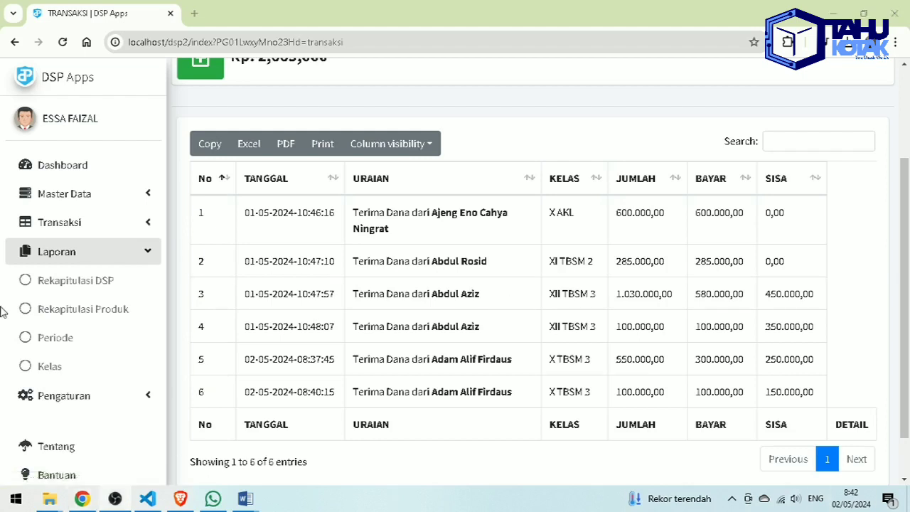
- Filter Rekapitulasi DSP to class X AKL and school year 23/24
{"action": "left_click", "coordinate": [134, 285]}
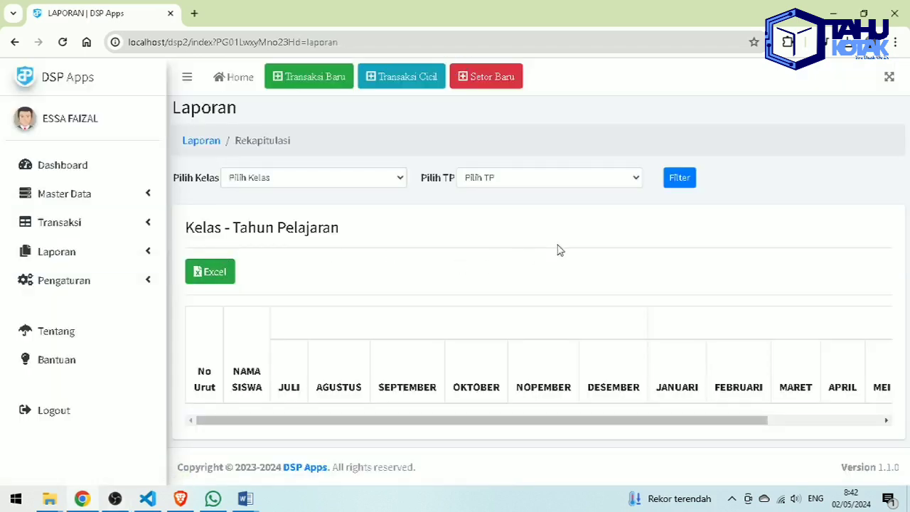
{"action": "left_click", "coordinate": [358, 179]}
{"action": "left_click", "coordinate": [340, 208]}
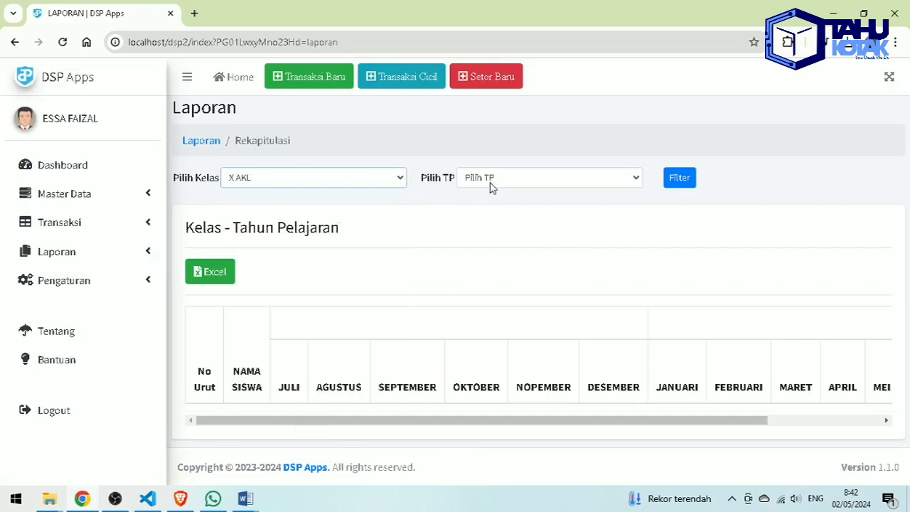
{"action": "left_click", "coordinate": [495, 187]}
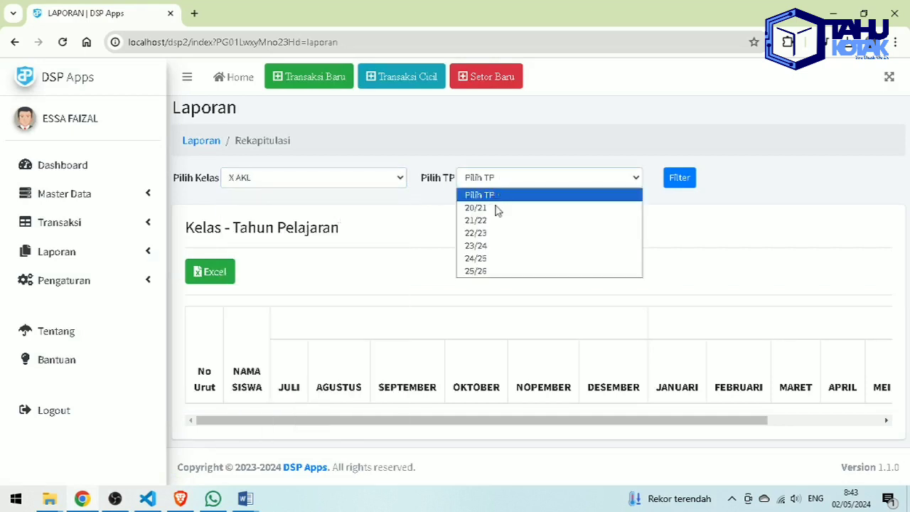
{"action": "left_click", "coordinate": [496, 247]}
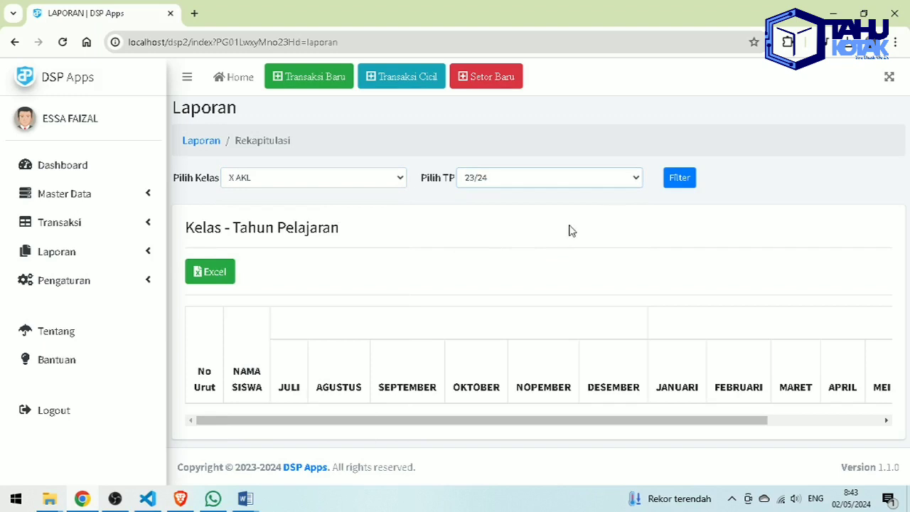
{"action": "left_click", "coordinate": [687, 179]}
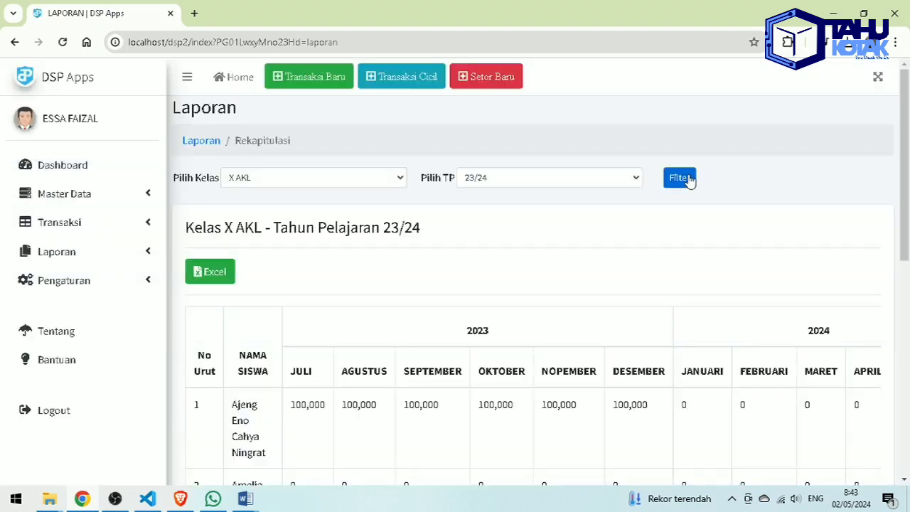
- Review the recap, highlighting the Sudah Bayar total of 600,000 and the Belum Bayar total
{"action": "scroll", "coordinate": [667, 232], "scroll_direction": "down", "scroll_amount": 2}
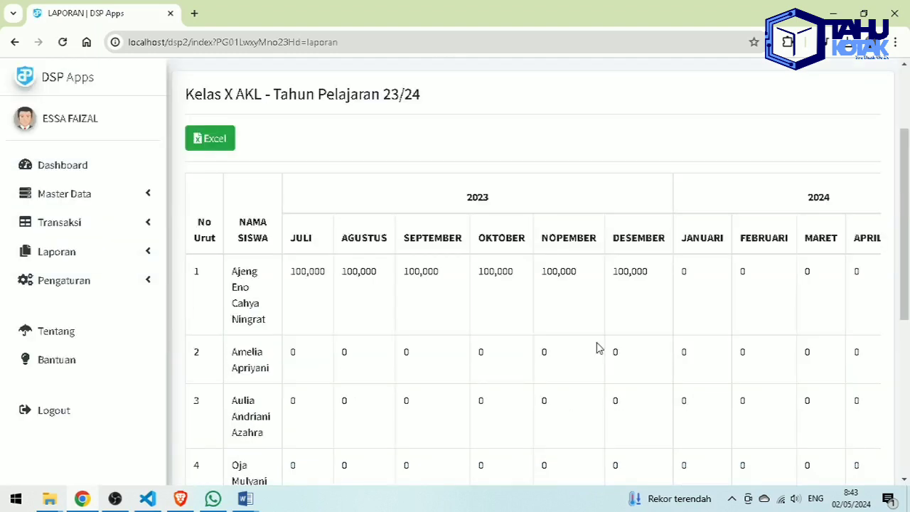
{"action": "scroll", "coordinate": [597, 348], "scroll_direction": "up", "scroll_amount": 2}
{"action": "left_click_drag", "start_coordinate": [189, 226], "coordinate": [268, 227]}
{"action": "scroll", "coordinate": [365, 270], "scroll_direction": "down", "scroll_amount": 5}
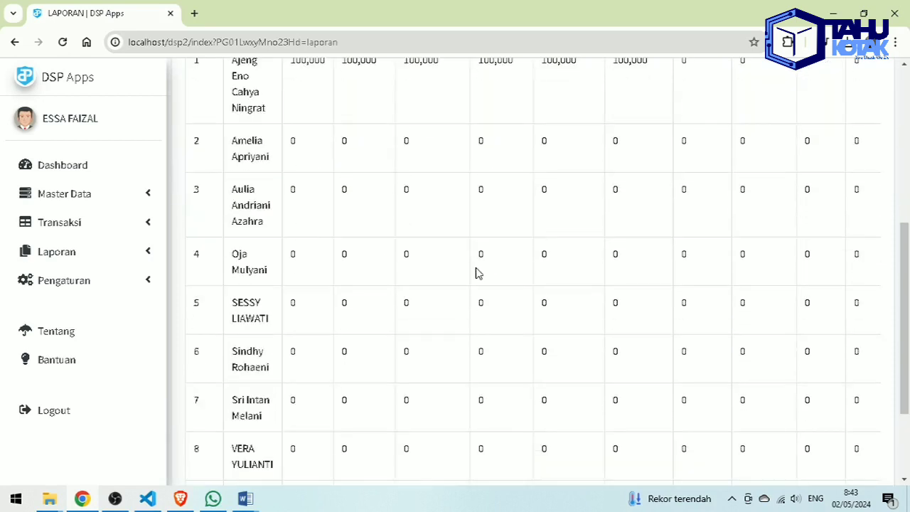
{"action": "scroll", "coordinate": [498, 268], "scroll_direction": "up", "scroll_amount": 3}
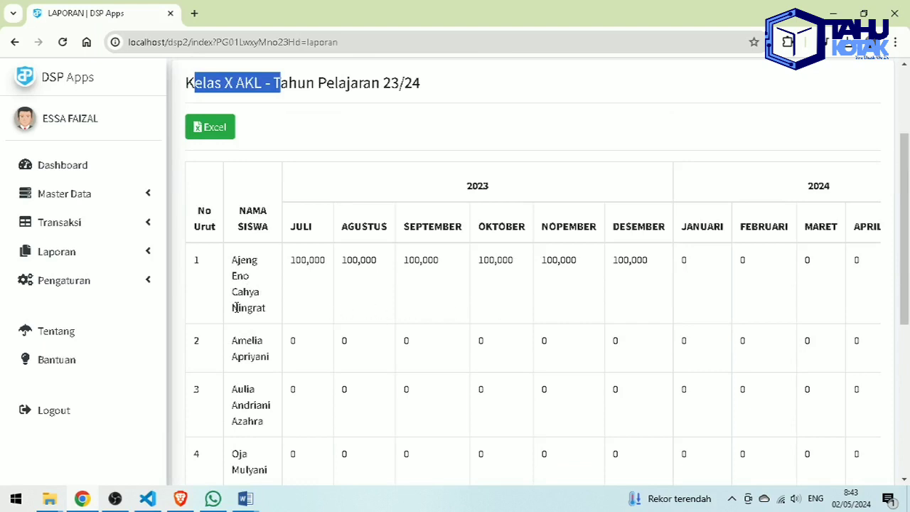
{"action": "scroll", "coordinate": [362, 298], "scroll_direction": "right", "scroll_amount": 3}
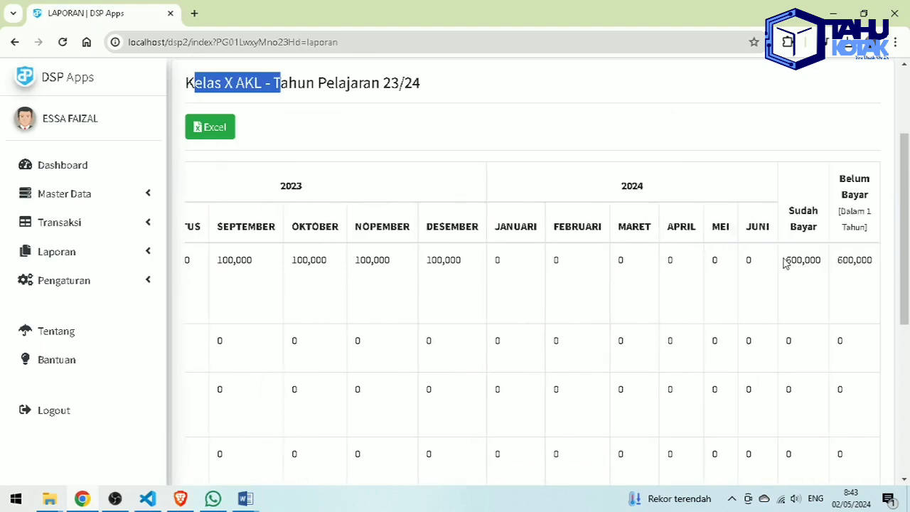
{"action": "left_click_drag", "start_coordinate": [791, 259], "coordinate": [866, 265]}
{"action": "mouse_move", "coordinate": [841, 211]}
{"action": "left_mouse_down"}
{"action": "mouse_move", "coordinate": [875, 226]}
{"action": "mouse_move", "coordinate": [839, 216]}
{"action": "left_mouse_up"}
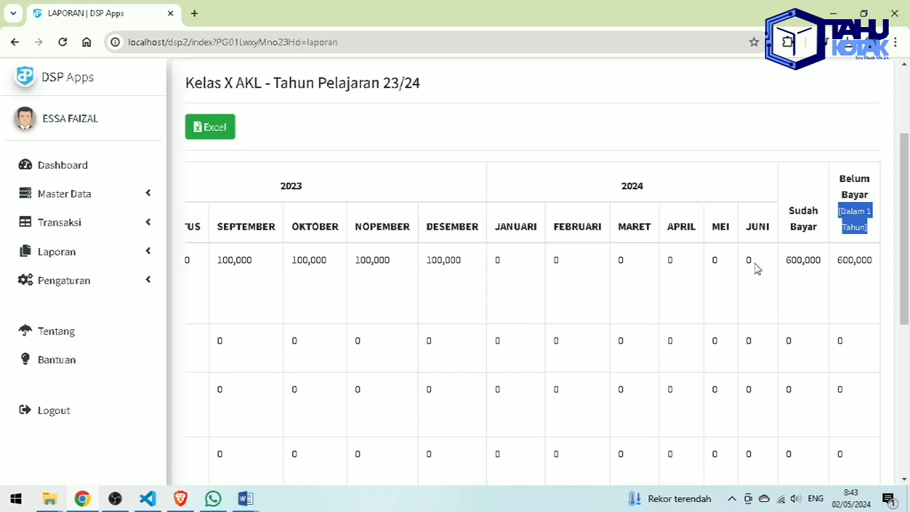
{"action": "left_click_drag", "start_coordinate": [836, 257], "coordinate": [887, 271]}
{"action": "left_click", "coordinate": [816, 259]}
{"action": "left_click_drag", "start_coordinate": [794, 257], "coordinate": [827, 266]}
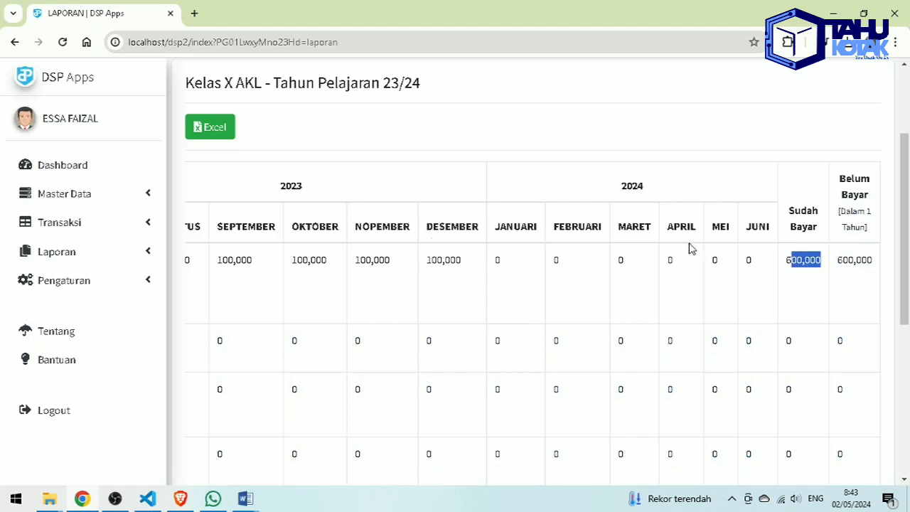
{"action": "scroll", "coordinate": [546, 291], "scroll_direction": "up", "scroll_amount": 1}
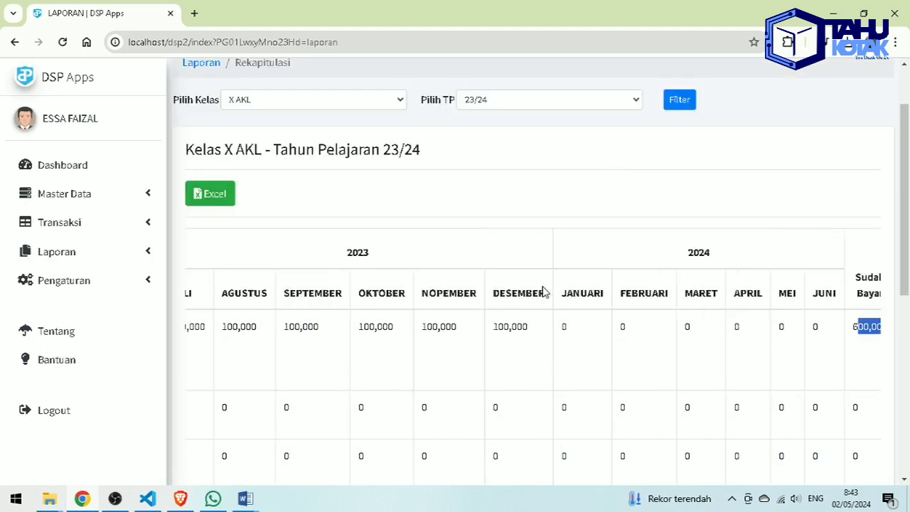
- Export the X AKL recap to lap_rekapitulasi_dsp - KL-005_tp_23_24 (1).xls, check cell O11, then close Excel
{"action": "left_click", "coordinate": [234, 204]}
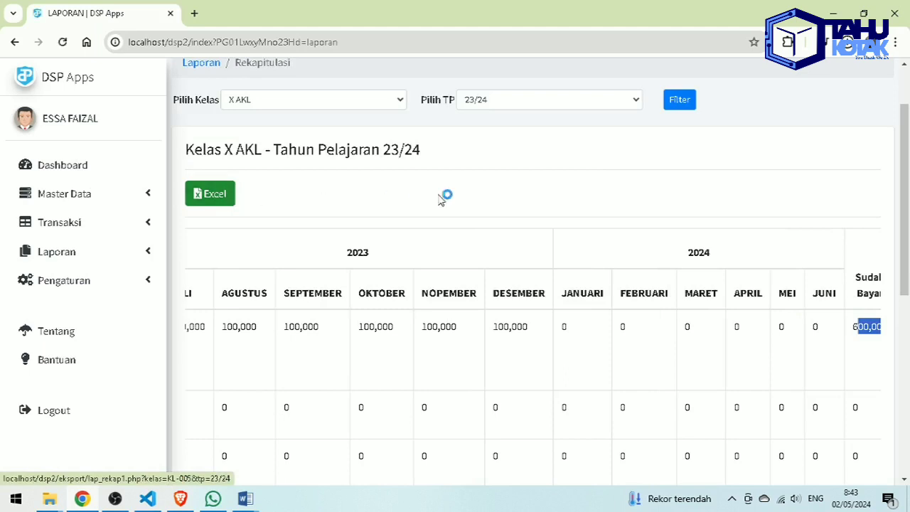
{"action": "left_click", "coordinate": [775, 85]}
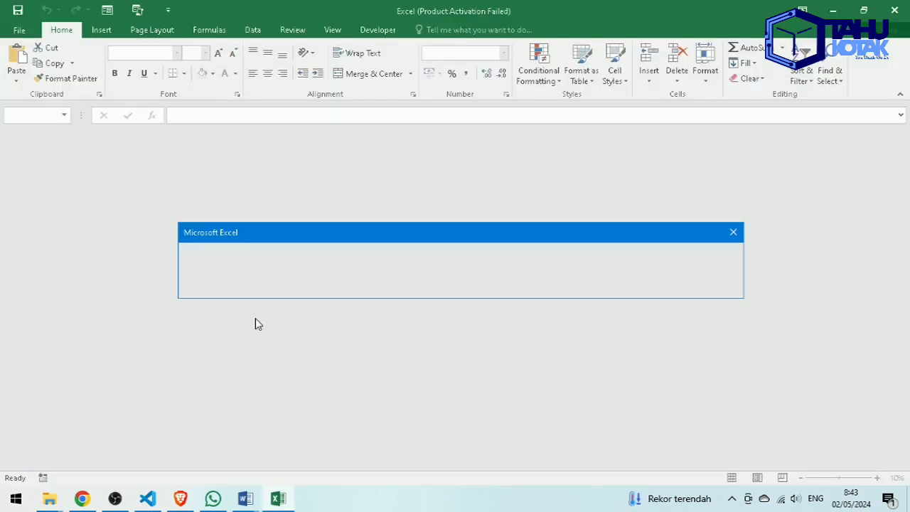
{"action": "left_click", "coordinate": [400, 287]}
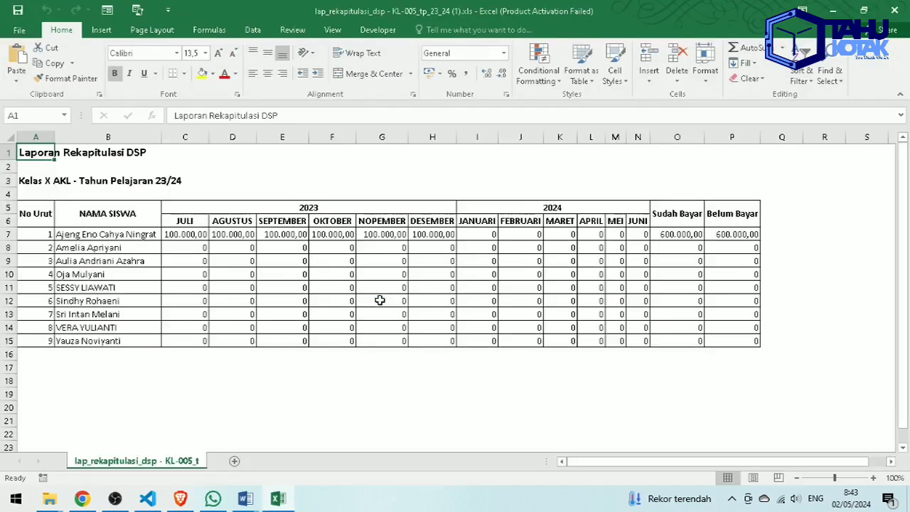
{"action": "left_click", "coordinate": [693, 286]}
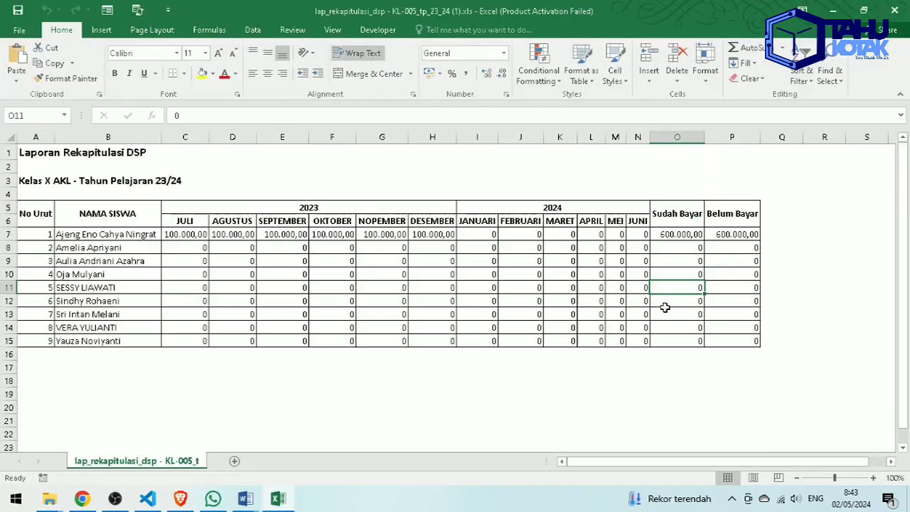
{"action": "left_click", "coordinate": [893, 10]}
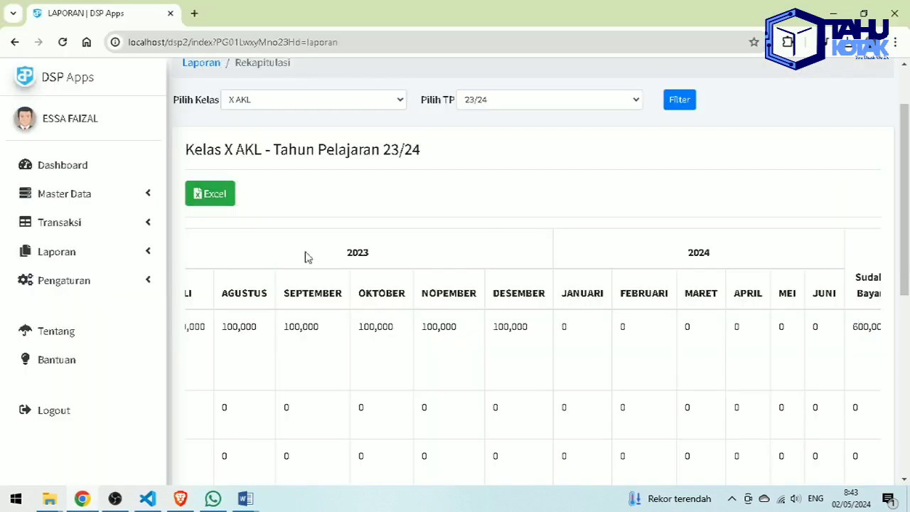
- Filter Rekapitulasi Produk to class X AKL and school year 23/24
{"action": "left_click", "coordinate": [124, 258]}
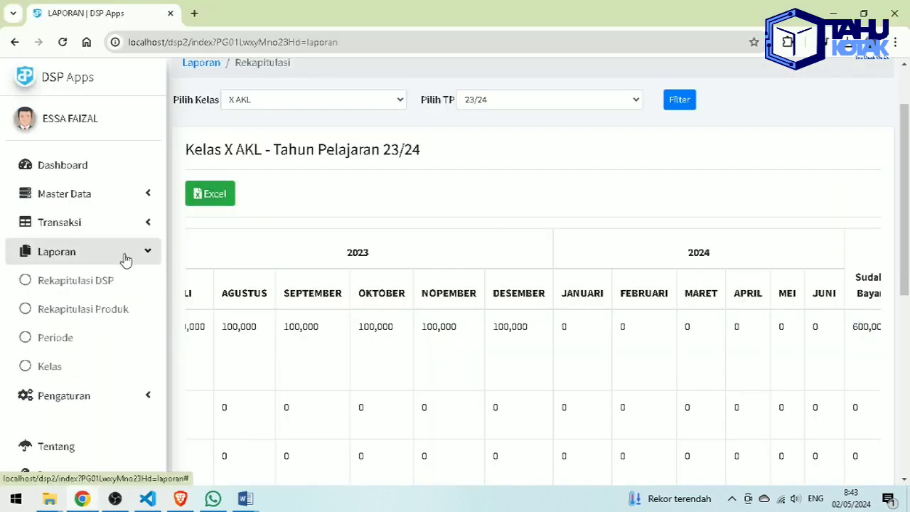
{"action": "left_click", "coordinate": [119, 306]}
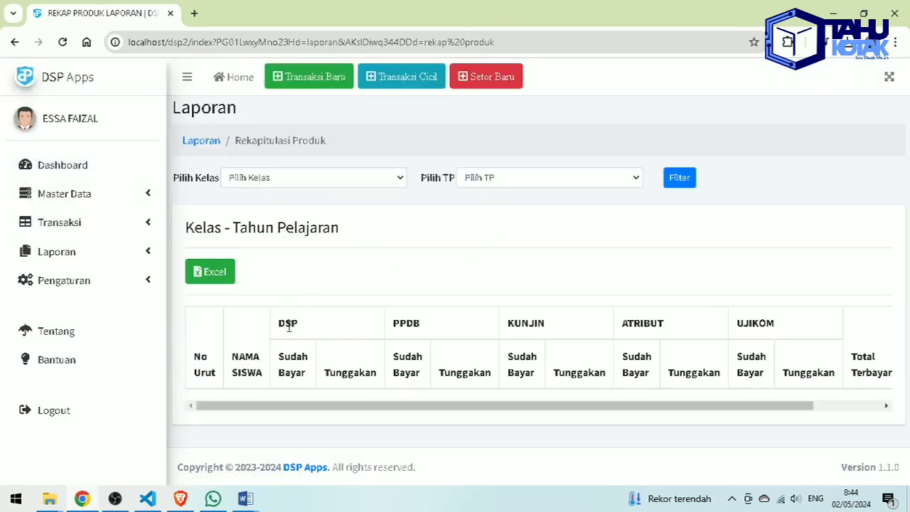
{"action": "left_click_drag", "start_coordinate": [285, 317], "coordinate": [811, 322]}
{"action": "left_click_drag", "start_coordinate": [814, 322], "coordinate": [827, 323]}
{"action": "left_click", "coordinate": [414, 222]}
{"action": "left_click", "coordinate": [295, 179]}
{"action": "left_click", "coordinate": [284, 206]}
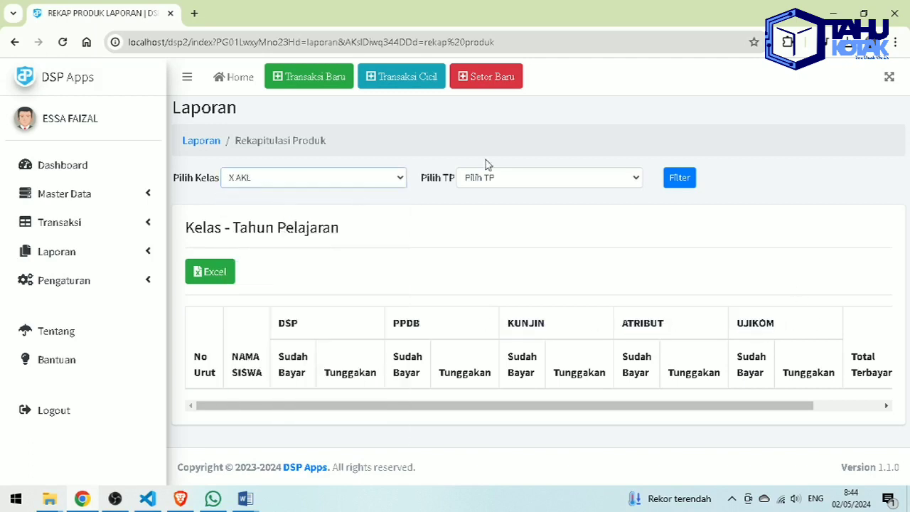
{"action": "left_click", "coordinate": [499, 178]}
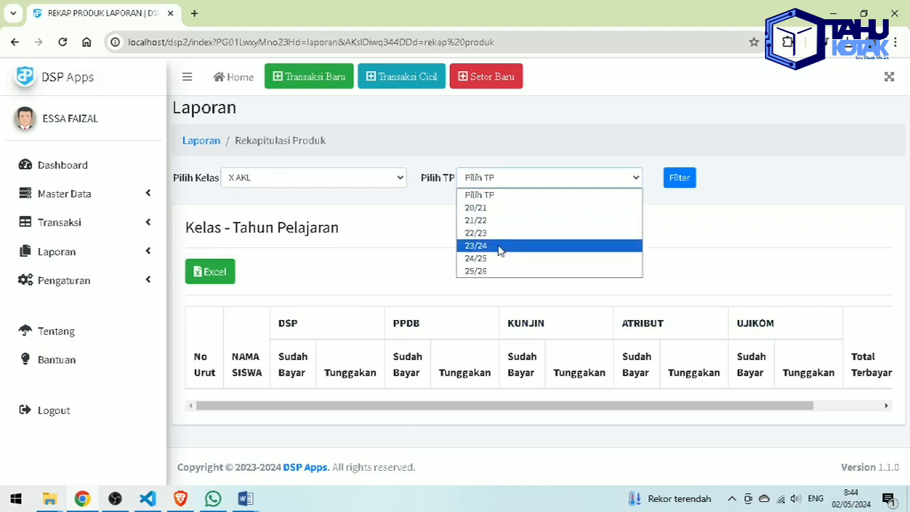
{"action": "left_click", "coordinate": [513, 233]}
{"action": "left_click", "coordinate": [506, 183]}
{"action": "left_click", "coordinate": [506, 246]}
{"action": "left_click", "coordinate": [676, 181]}
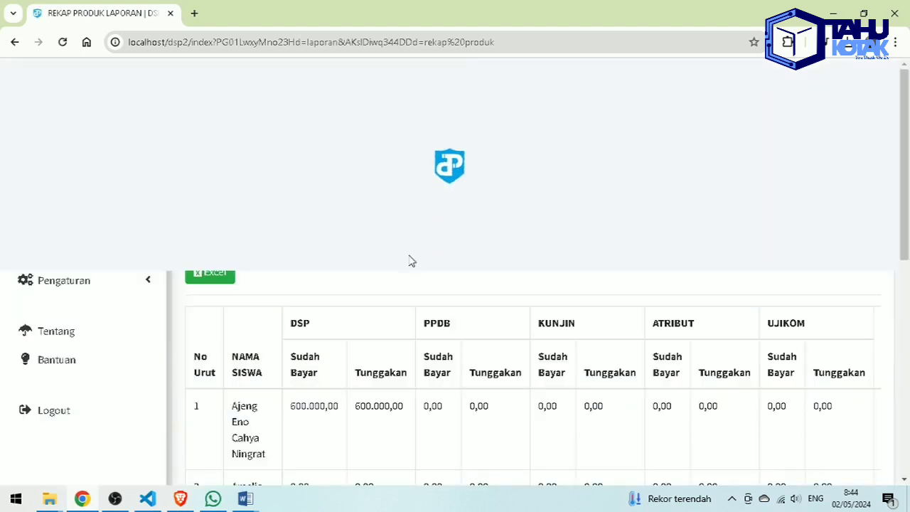
- Switch the product recap to class XII TBSM 3 and check the first student's 680.000,00 paid amount
{"action": "scroll", "coordinate": [464, 275], "scroll_direction": "right", "scroll_amount": 4}
{"action": "scroll", "coordinate": [464, 274], "scroll_direction": "left", "scroll_amount": 4}
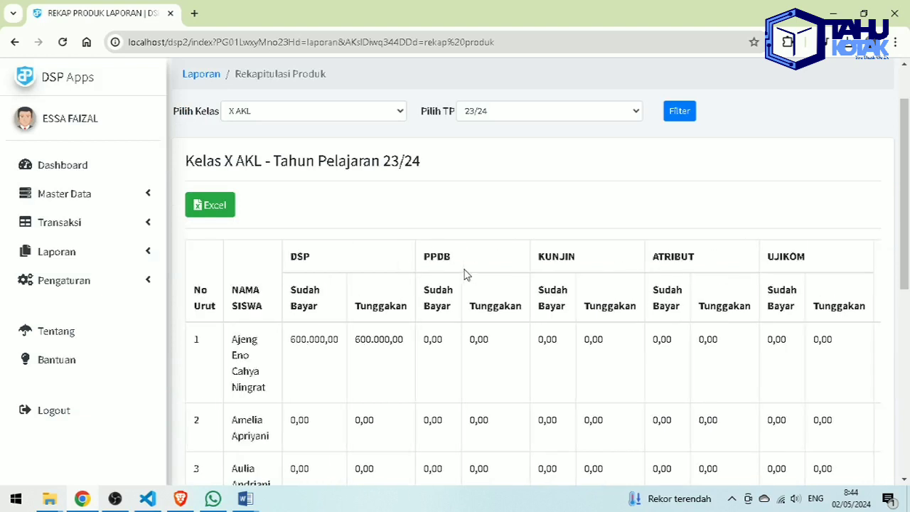
{"action": "left_click", "coordinate": [309, 112]}
{"action": "scroll", "coordinate": [329, 300], "scroll_direction": "down", "scroll_amount": 3}
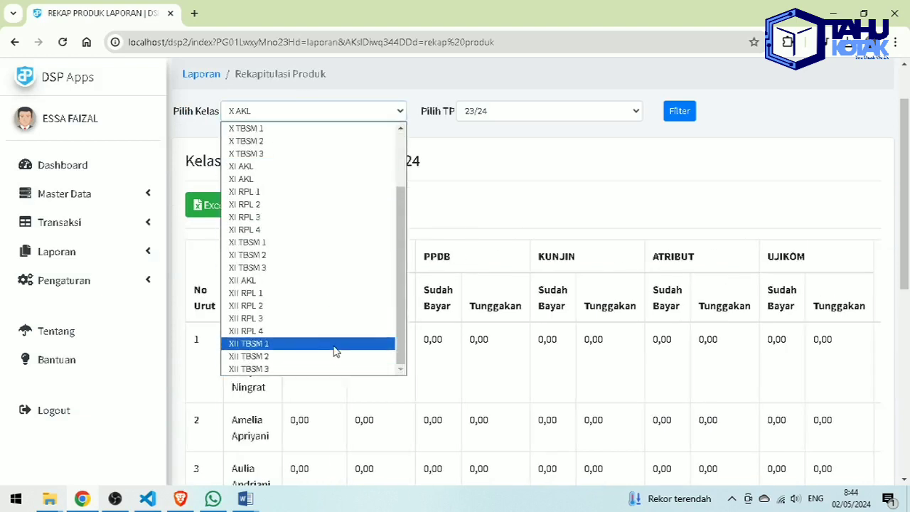
{"action": "left_click", "coordinate": [327, 368]}
{"action": "left_click", "coordinate": [679, 111]}
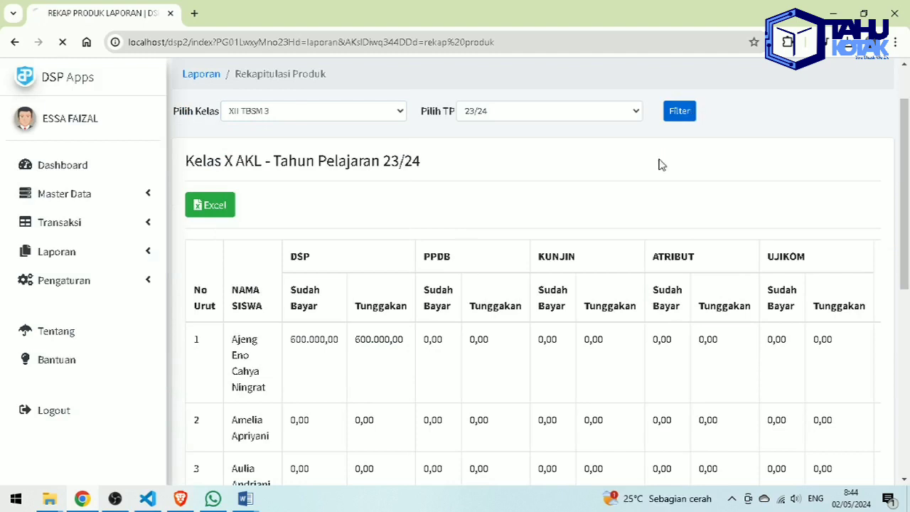
{"action": "scroll", "coordinate": [545, 329], "scroll_direction": "down", "scroll_amount": 2}
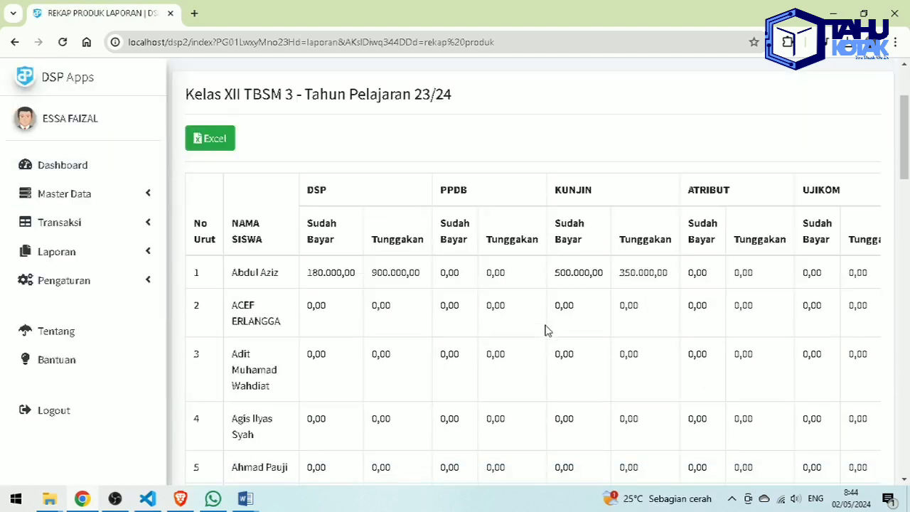
{"action": "left_click_drag", "start_coordinate": [308, 270], "coordinate": [377, 270]}
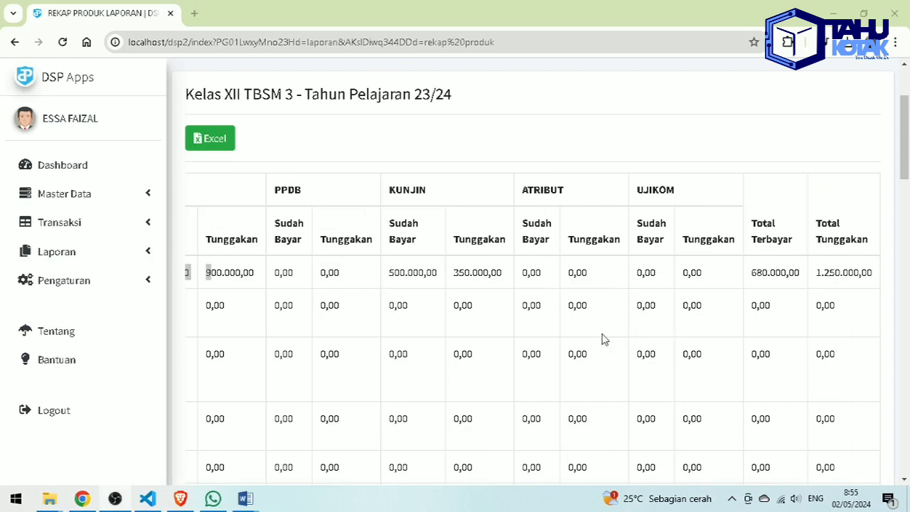
{"action": "left_click", "coordinate": [118, 262]}
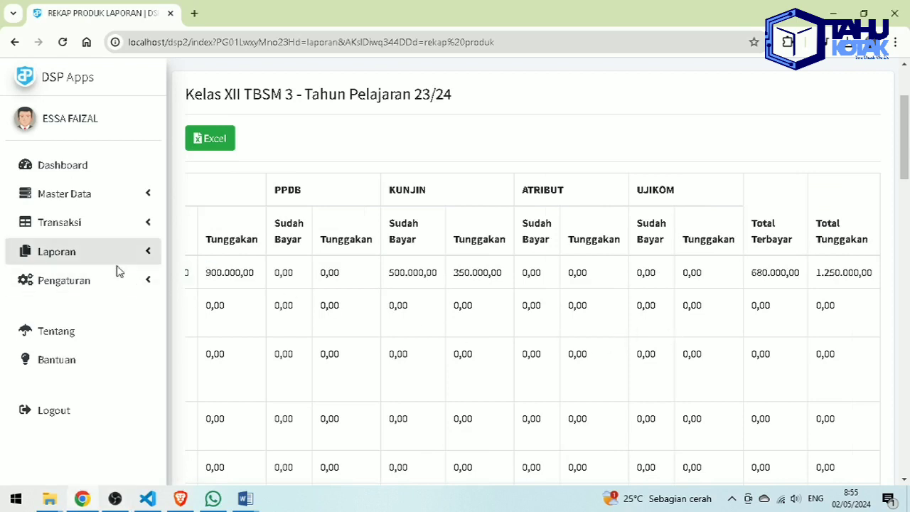
{"action": "left_click", "coordinate": [112, 257]}
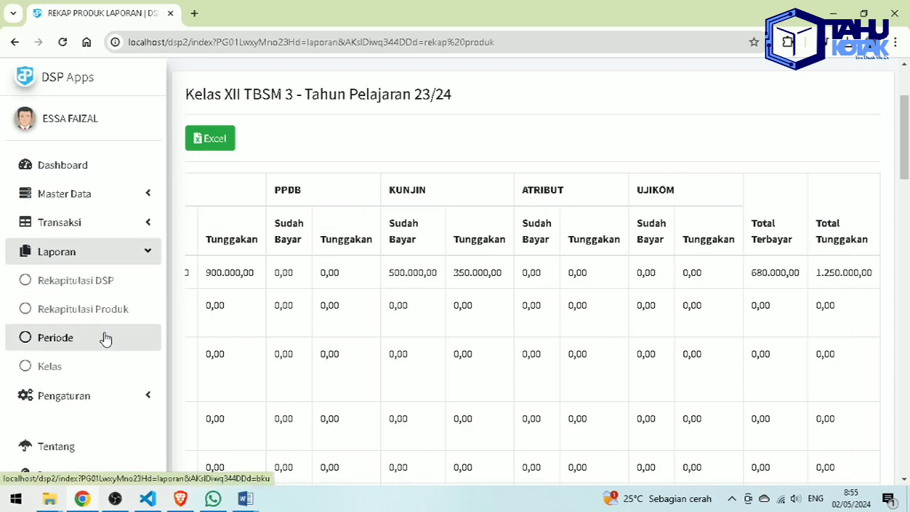
- Filter the Periode report to product PPDB from 01/05/2024 to 31/05/2024
{"action": "left_click", "coordinate": [105, 338]}
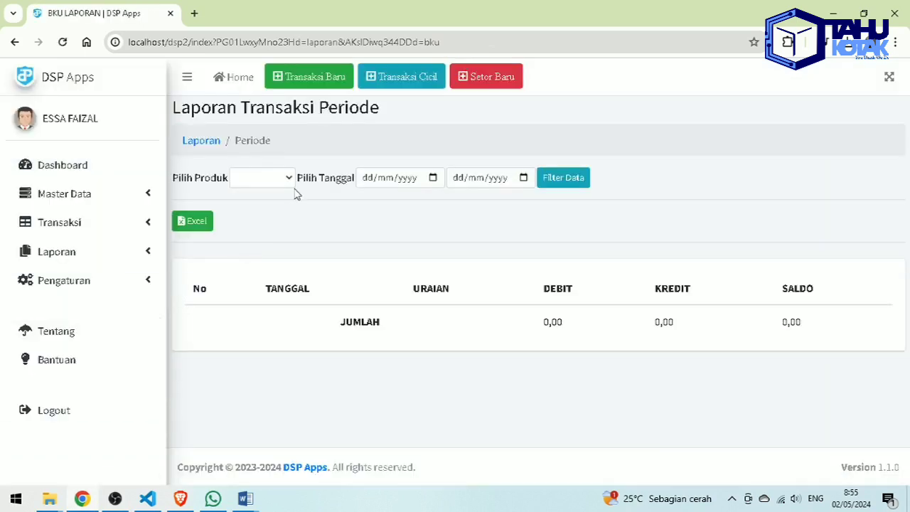
{"action": "left_click", "coordinate": [260, 178]}
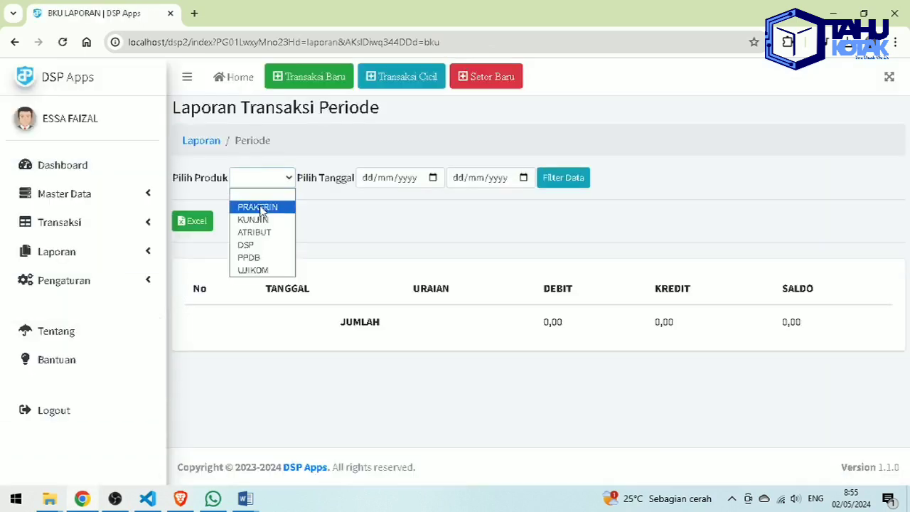
{"action": "left_click", "coordinate": [258, 257]}
{"action": "left_click", "coordinate": [439, 181]}
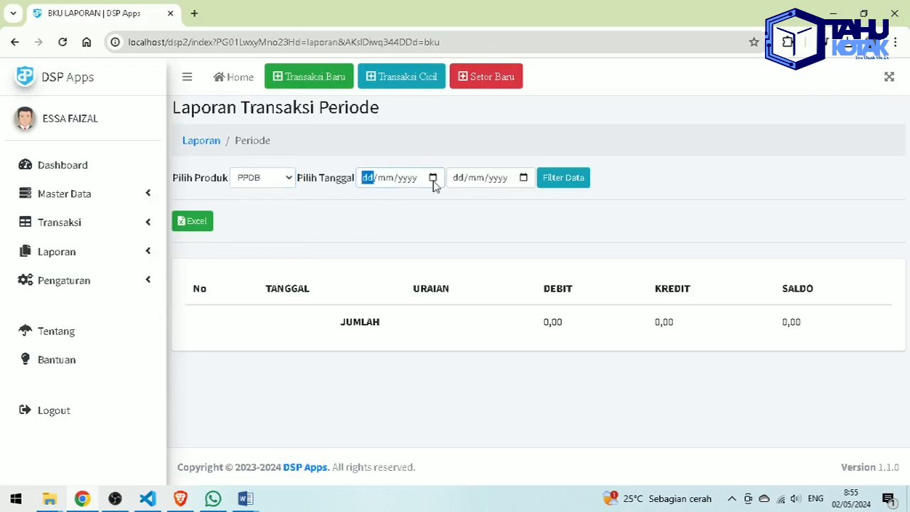
{"action": "left_click", "coordinate": [434, 180]}
{"action": "left_click", "coordinate": [428, 246]}
{"action": "left_click", "coordinate": [524, 178]}
{"action": "left_click", "coordinate": [554, 319]}
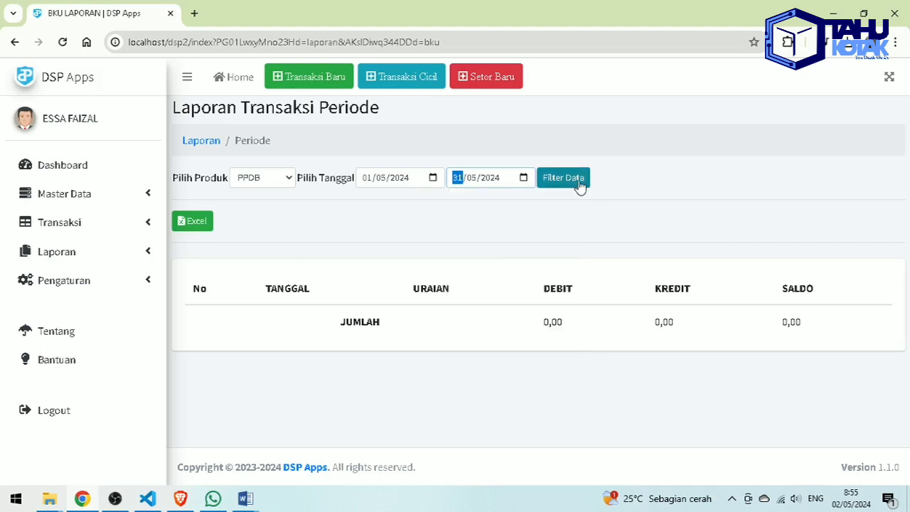
{"action": "left_click", "coordinate": [577, 182]}
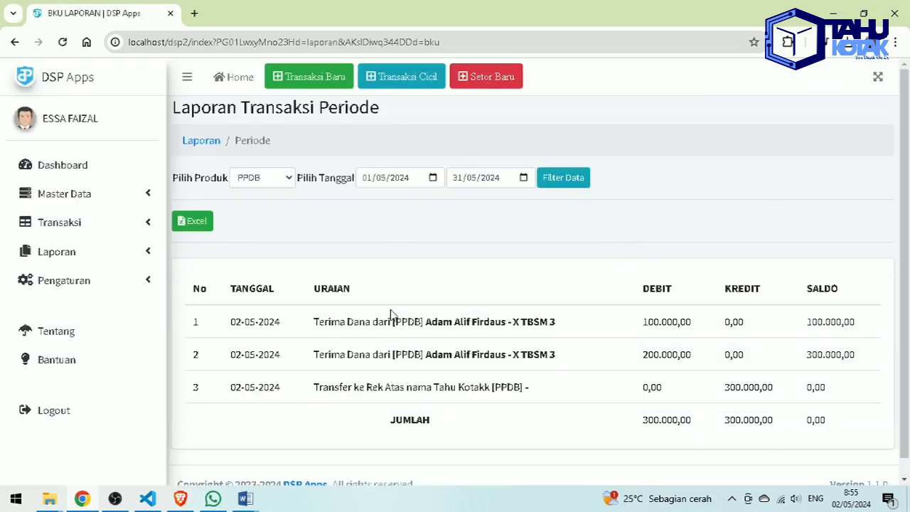
{"action": "left_click", "coordinate": [113, 256]}
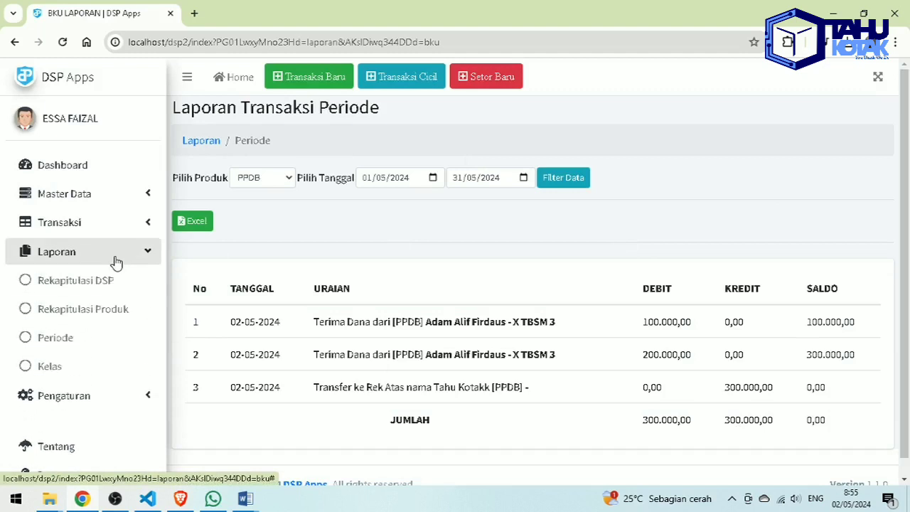
- Filter the Kelas report to Semua Kelas from 01/05/2024 to 31/05/2024
{"action": "left_click", "coordinate": [103, 366]}
{"action": "left_click", "coordinate": [280, 192]}
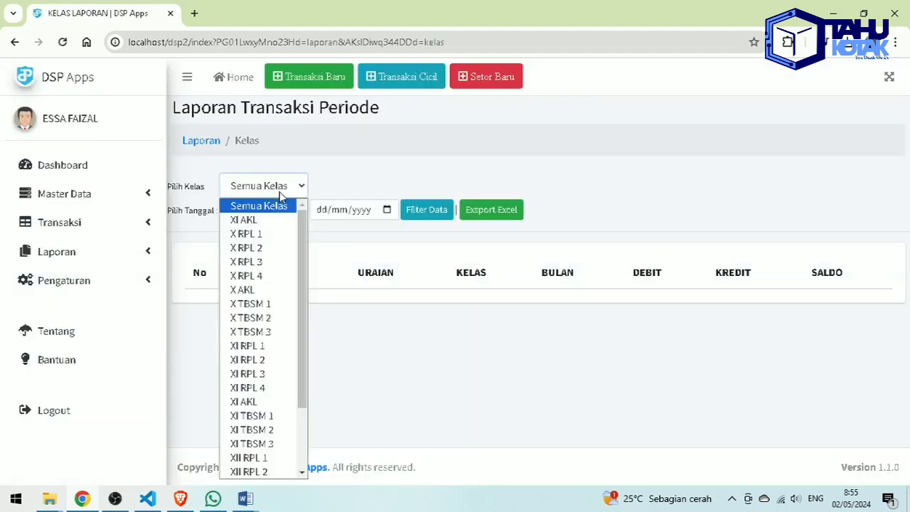
{"action": "left_click", "coordinate": [277, 204]}
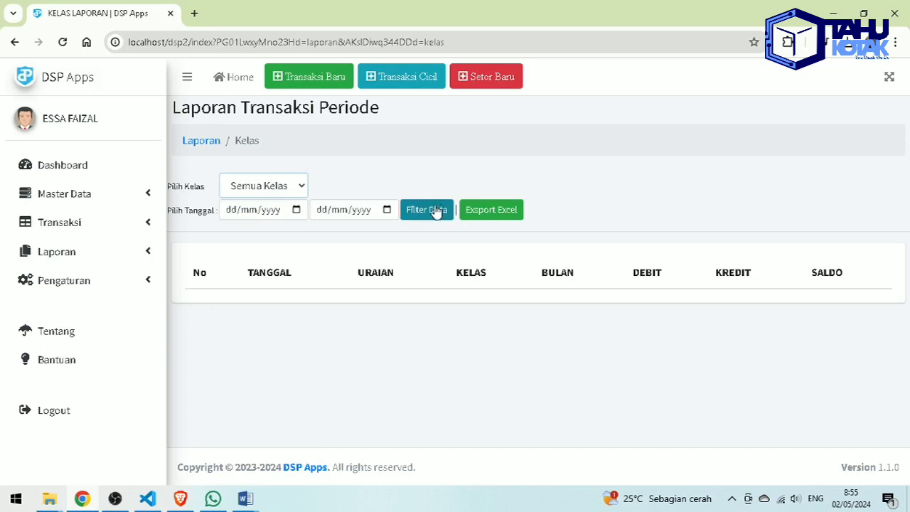
{"action": "left_click", "coordinate": [296, 211]}
{"action": "left_click", "coordinate": [291, 279]}
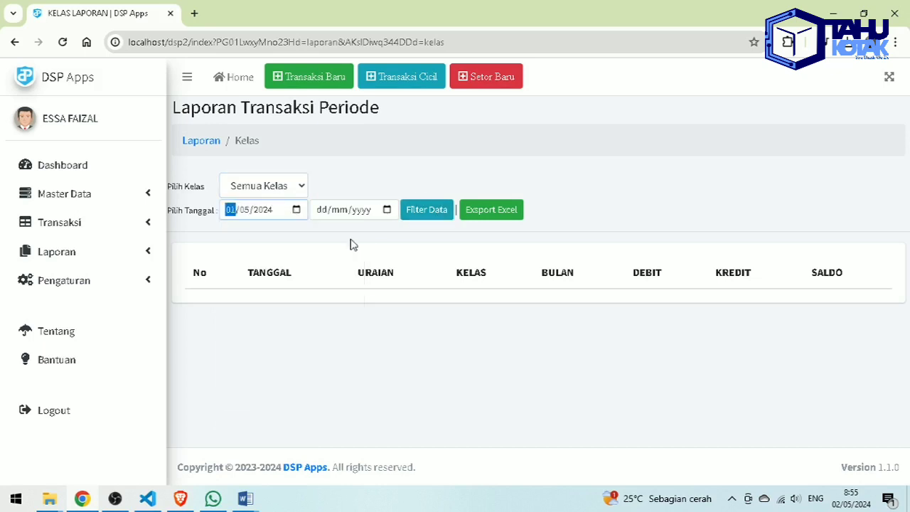
{"action": "left_click", "coordinate": [386, 209]}
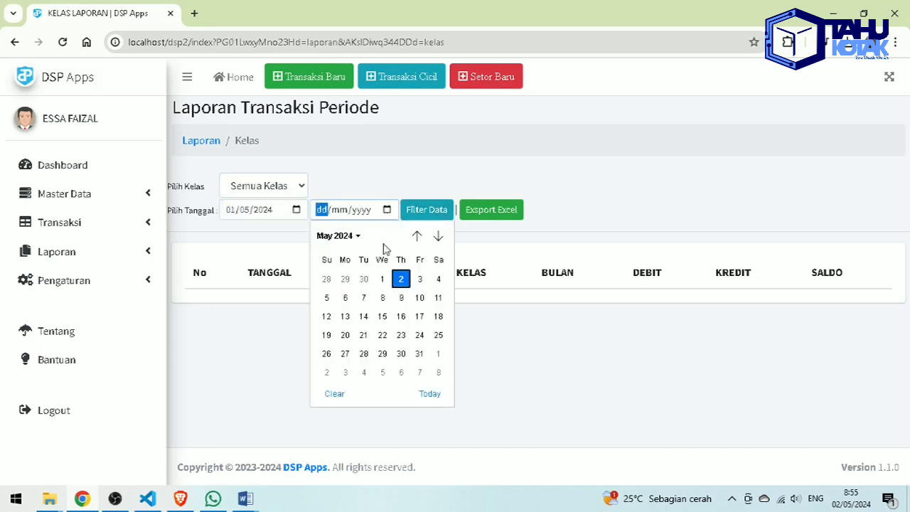
{"action": "left_click", "coordinate": [419, 353]}
{"action": "left_click", "coordinate": [434, 215]}
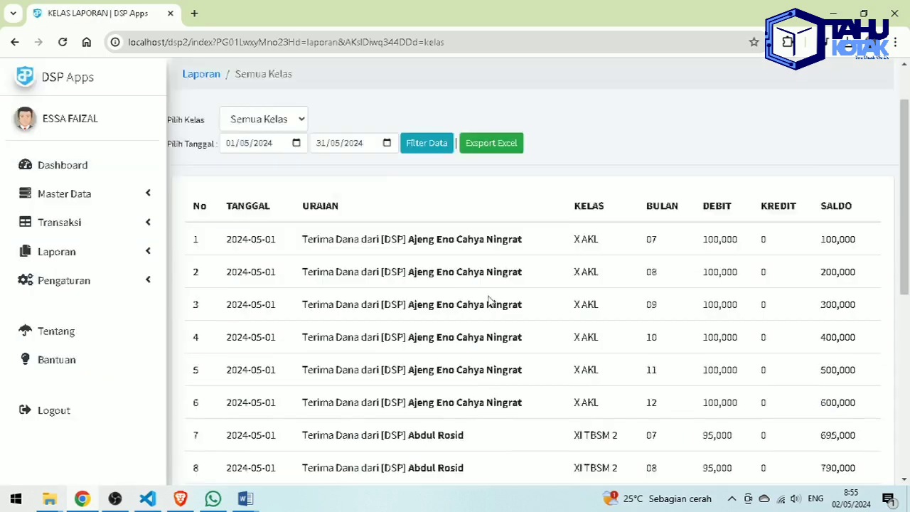
{"action": "scroll", "coordinate": [489, 302], "scroll_direction": "down", "scroll_amount": 4}
{"action": "scroll", "coordinate": [489, 302], "scroll_direction": "up", "scroll_amount": 5}
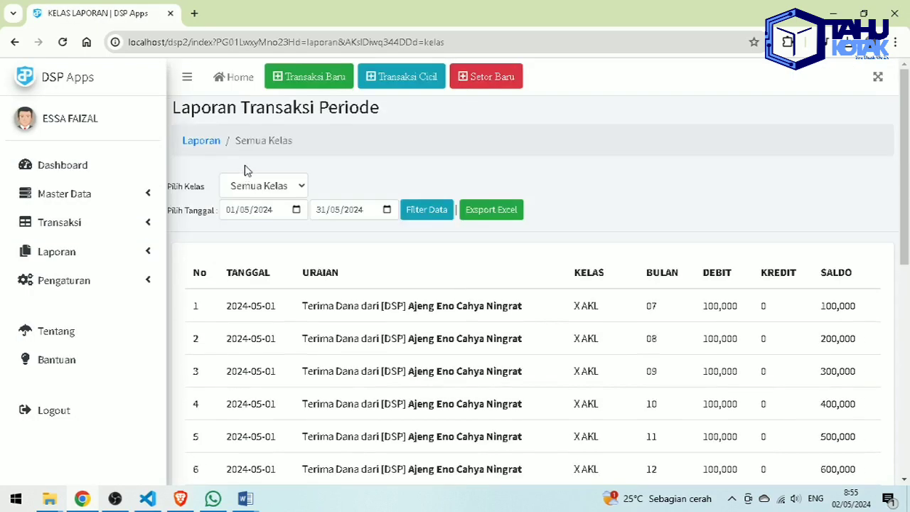
- Narrow the May 2024 class report to class XII TBSM 3
{"action": "left_click", "coordinate": [263, 186]}
{"action": "scroll", "coordinate": [263, 289], "scroll_direction": "down", "scroll_amount": 2}
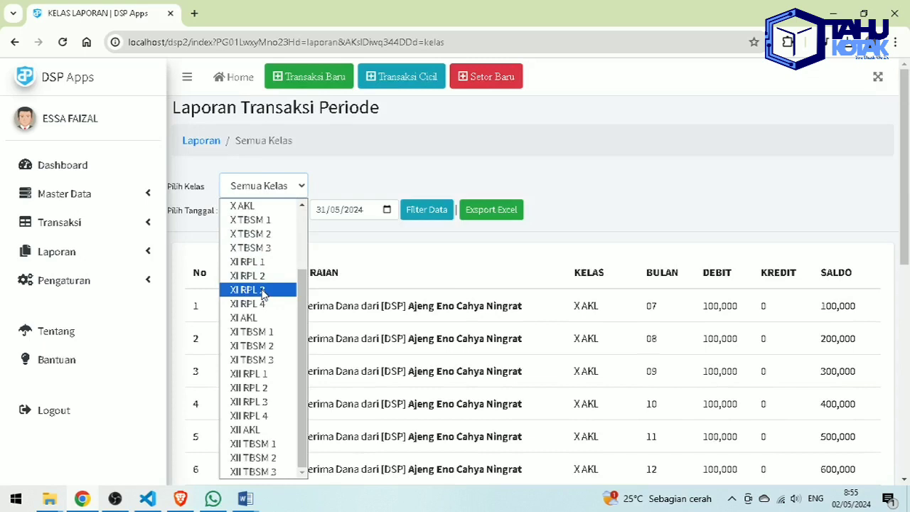
{"action": "left_click", "coordinate": [242, 473]}
{"action": "left_click", "coordinate": [419, 209]}
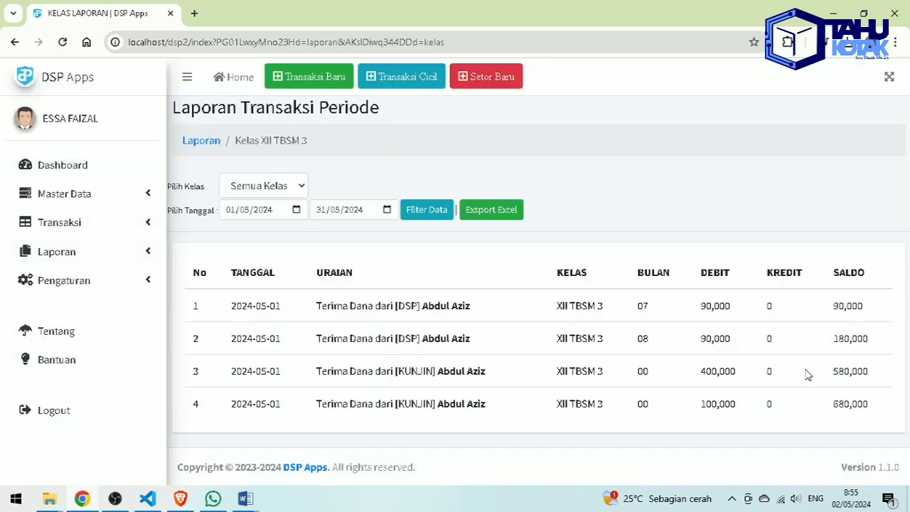
{"action": "left_click", "coordinate": [105, 280]}
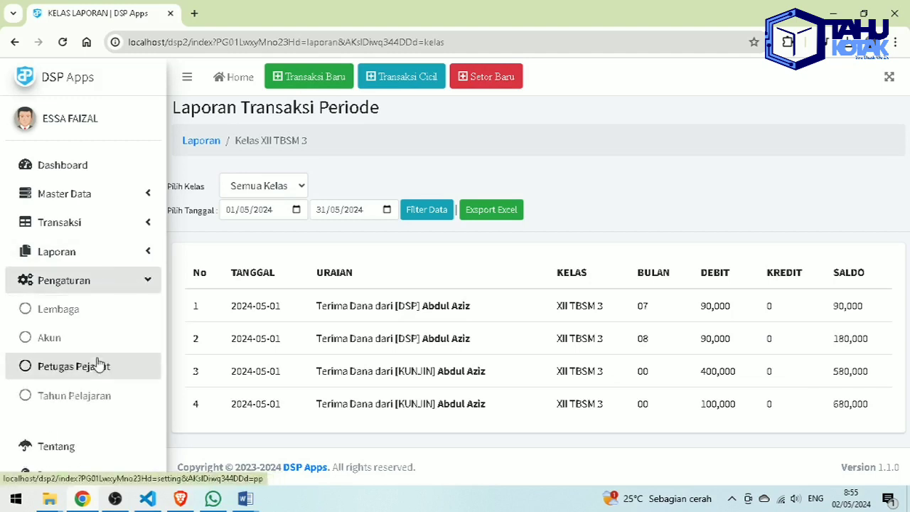
- Return from the XII TBSM 3 class report to the Dashboard's income and expense totals
{"action": "scroll", "coordinate": [97, 382], "scroll_direction": "down", "scroll_amount": 1}
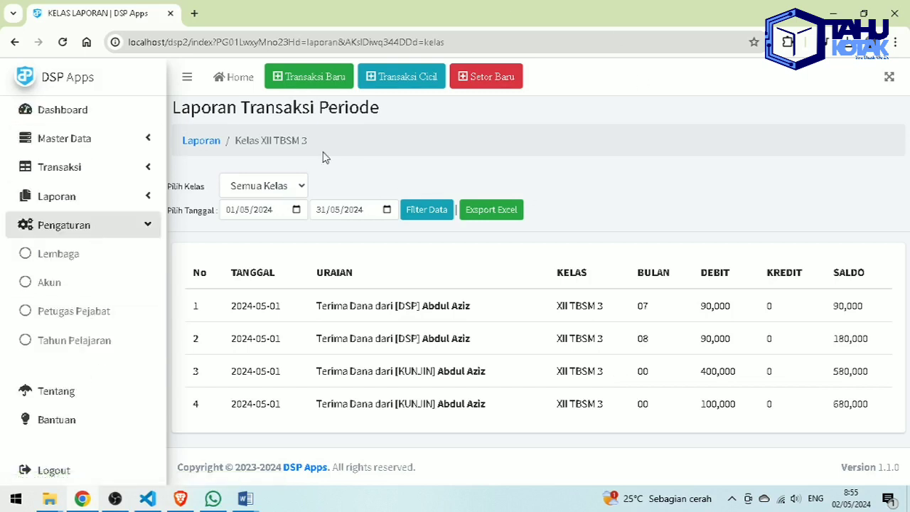
{"action": "scroll", "coordinate": [72, 149], "scroll_direction": "up", "scroll_amount": 1}
{"action": "left_click", "coordinate": [81, 164]}
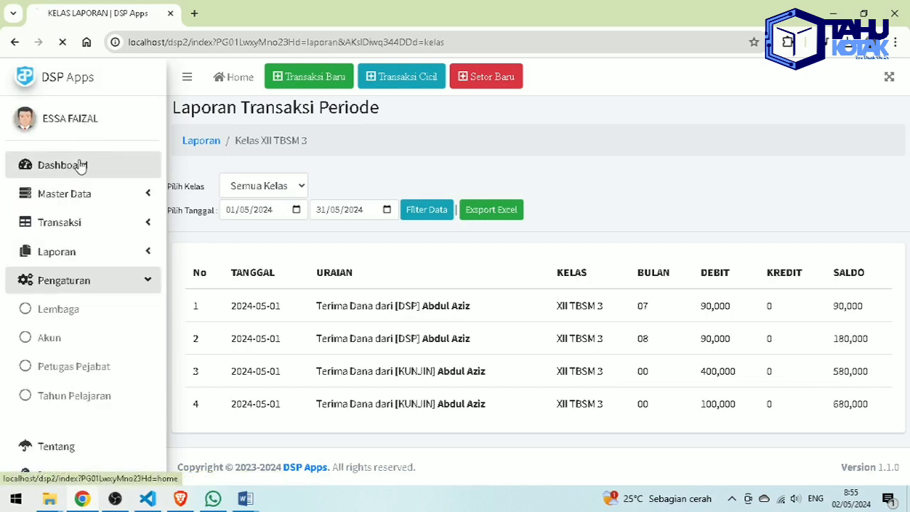